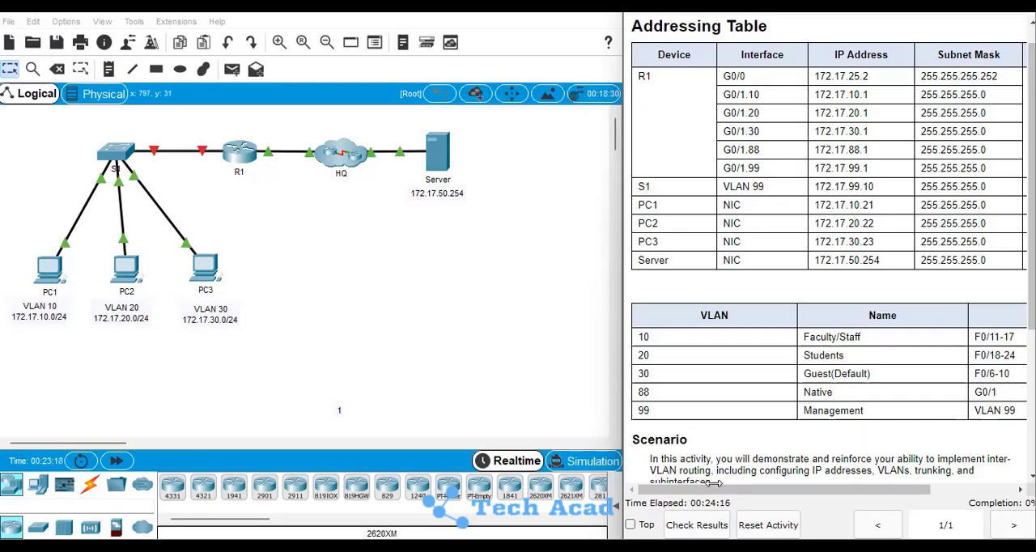
# Review the addressing table and instructions, and bring up the command prompt of router R1
pyautogui.scroll(-3, 993, 292)
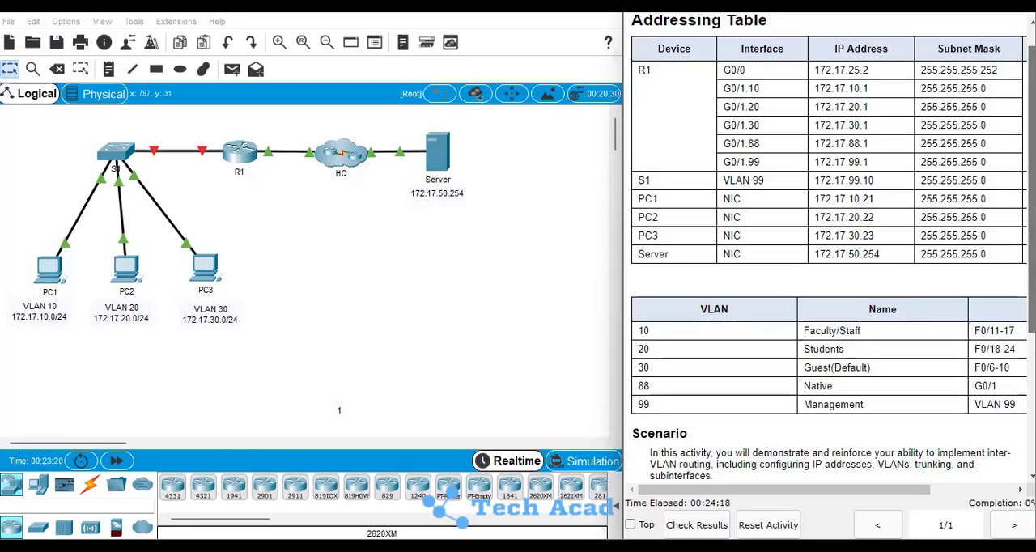
pyautogui.scroll(-3, 826, 353)
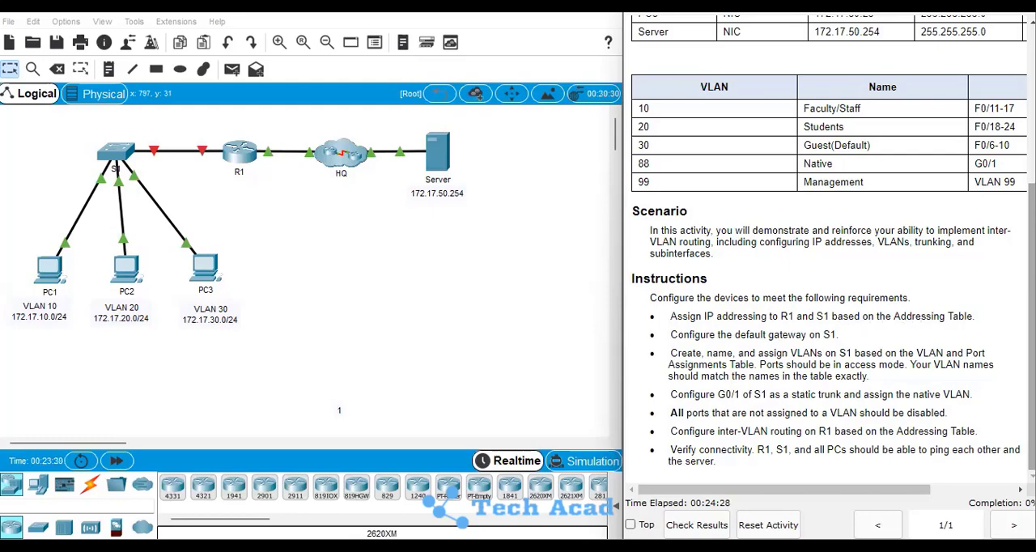
pyautogui.scroll(5, 830, 243)
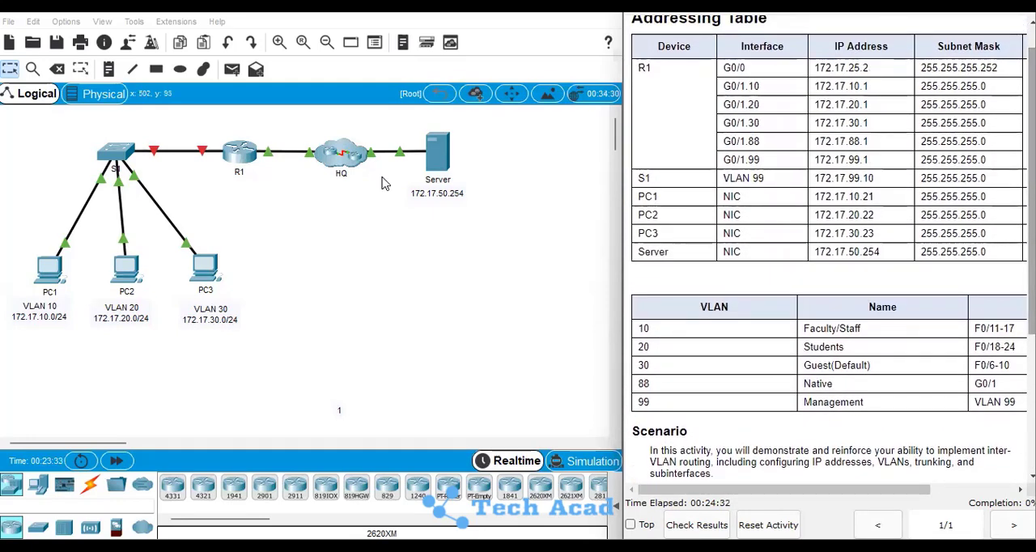
pyautogui.click(243, 156)
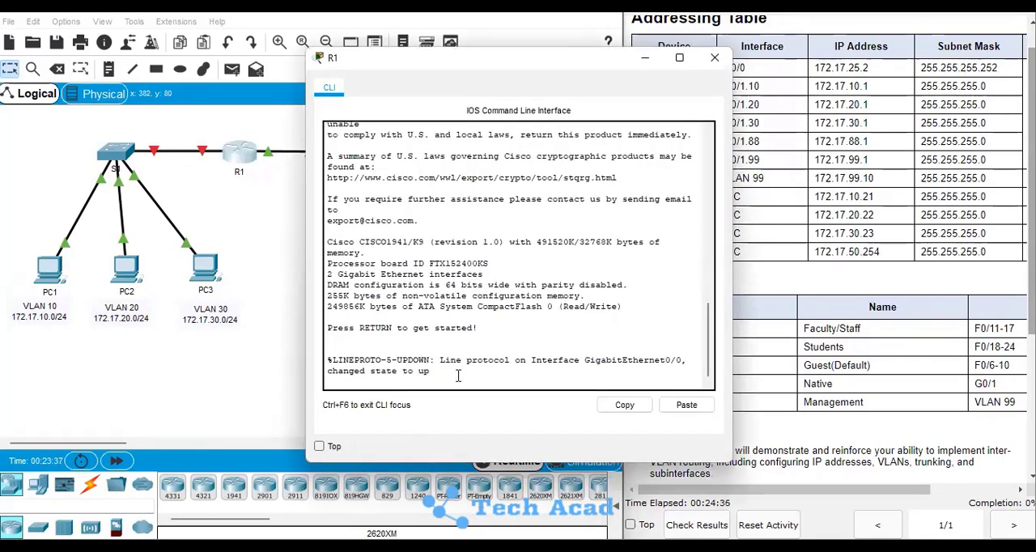
pyautogui.press('Return')
pyautogui.press('Return')
pyautogui.press('Return')
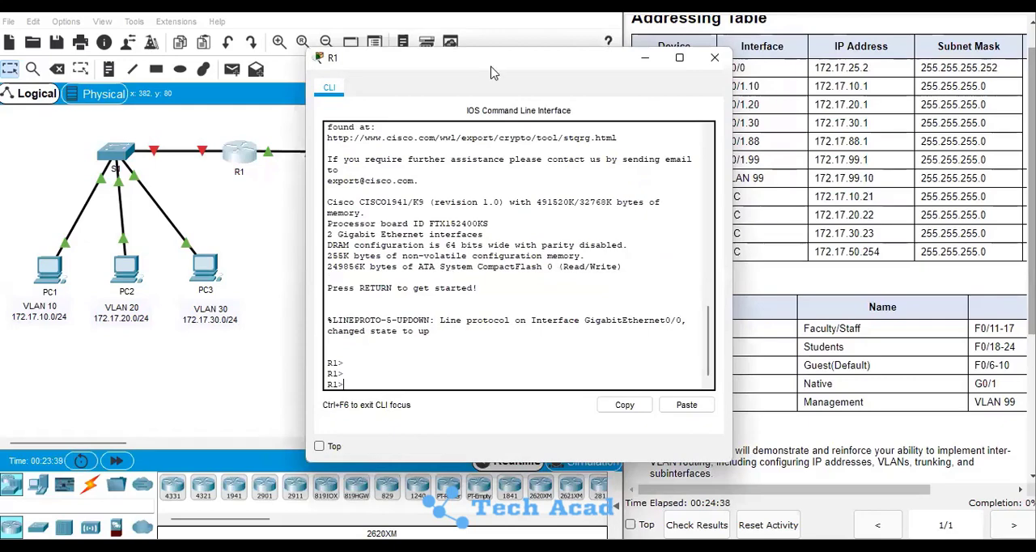
# Move the R1 console window clear of the addressing table and widen it
pyautogui.moveTo(500, 65); pyautogui.dragTo(235, 43)
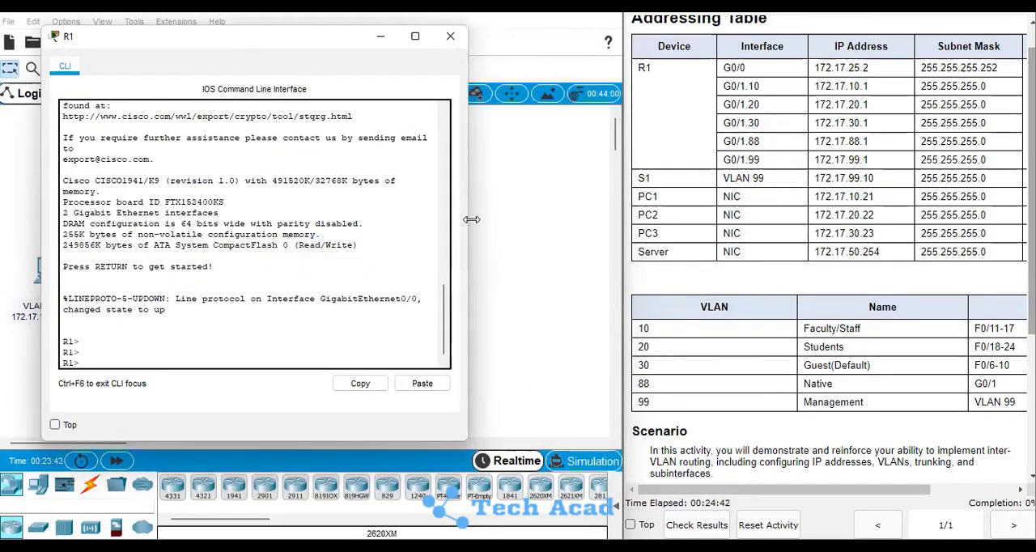
pyautogui.moveTo(517, 220); pyautogui.dragTo(549, 221)
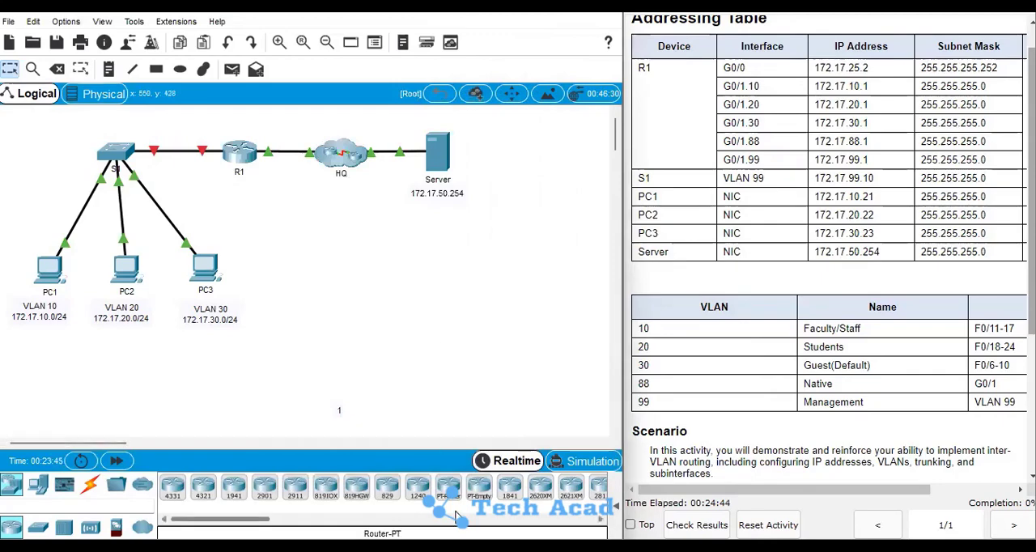
pyautogui.moveTo(425, 547)
pyautogui.click(576, 486)
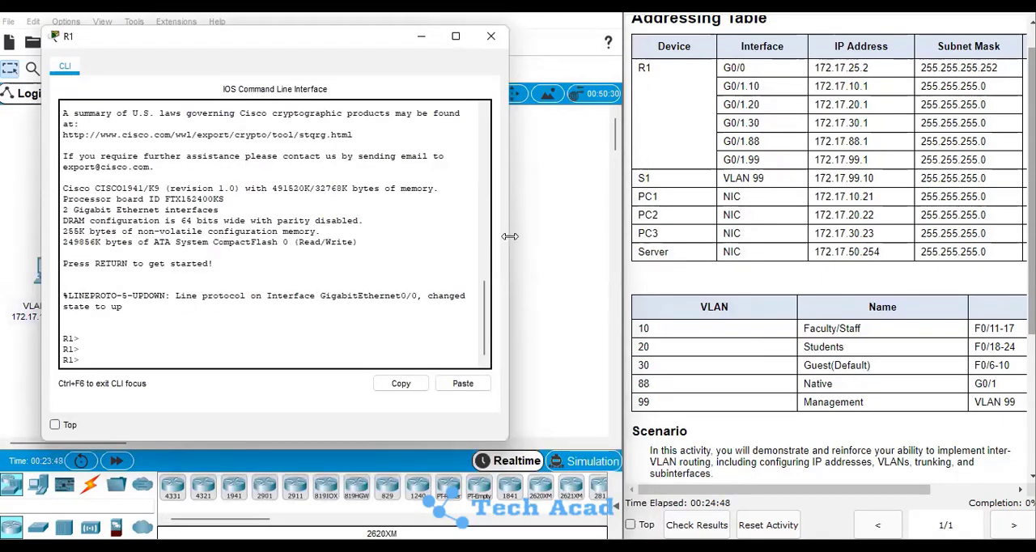
pyautogui.moveTo(585, 230); pyautogui.dragTo(585, 231)
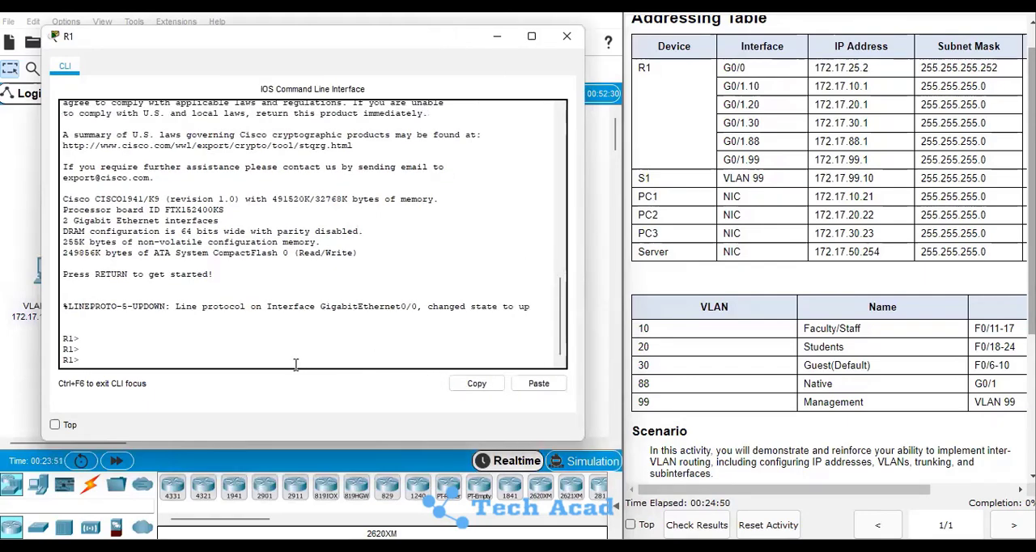
# Enter privileged EXEC mode and global configuration mode on R1 with en and conf t
pyautogui.press('Return')
pyautogui.write('en')
pyautogui.press('Return')
pyautogui.press('Return')
pyautogui.press('Return')
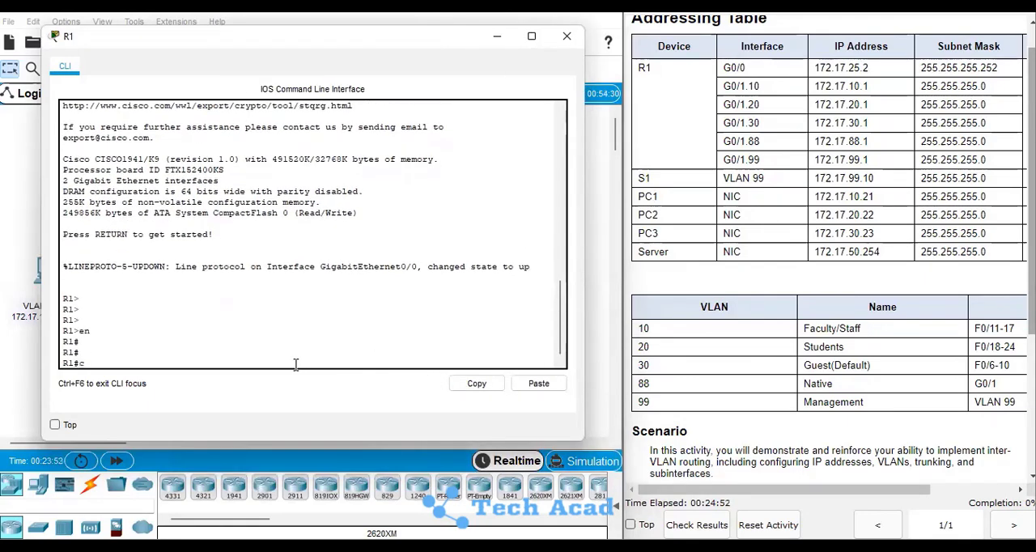
pyautogui.write('conf t')
pyautogui.press('Return')
pyautogui.press('Return')
pyautogui.press('Return')
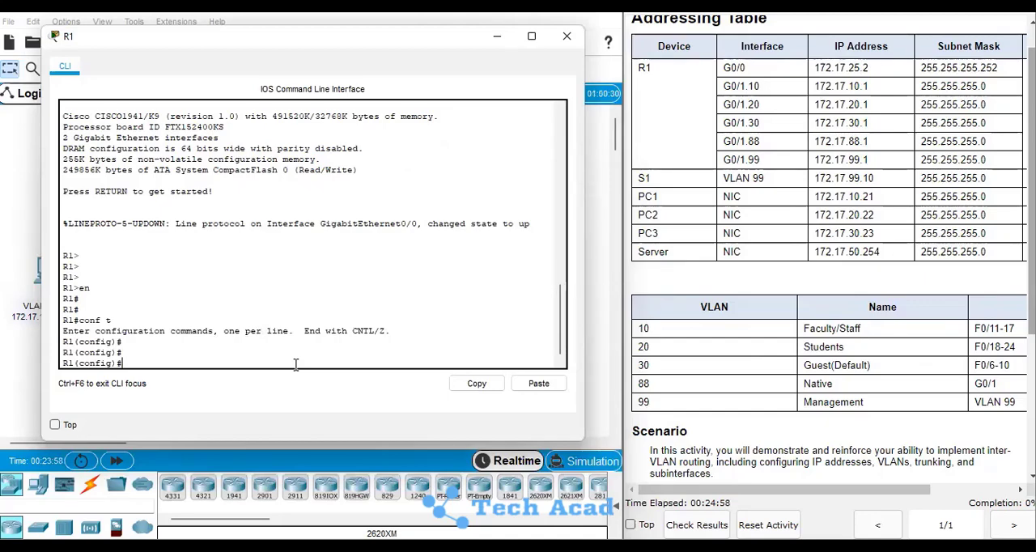
# Enter interface configuration mode for g0/0 on R1, checking its link to HQ in the topology
pyautogui.write('int g0/0')
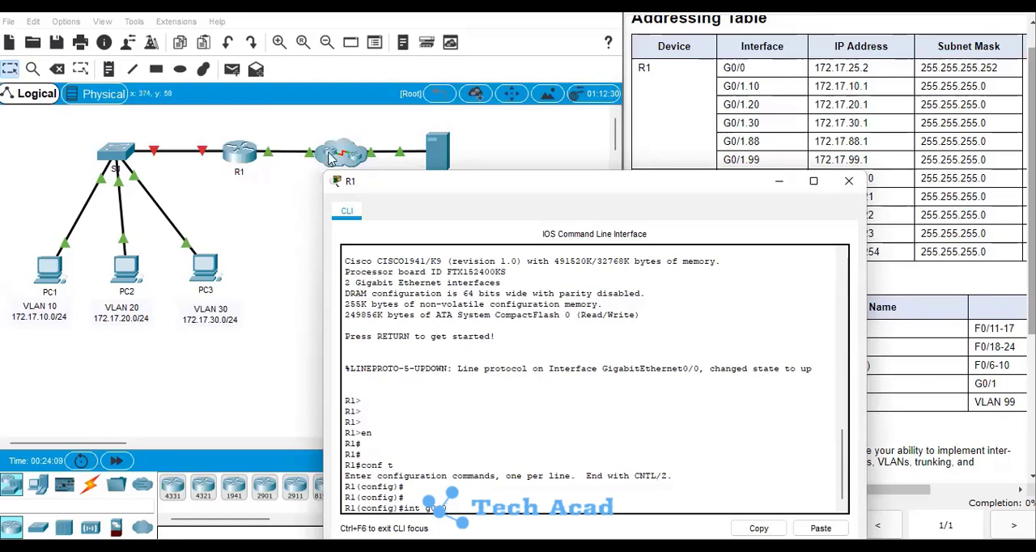
pyautogui.moveTo(427, 182); pyautogui.dragTo(439, 195)
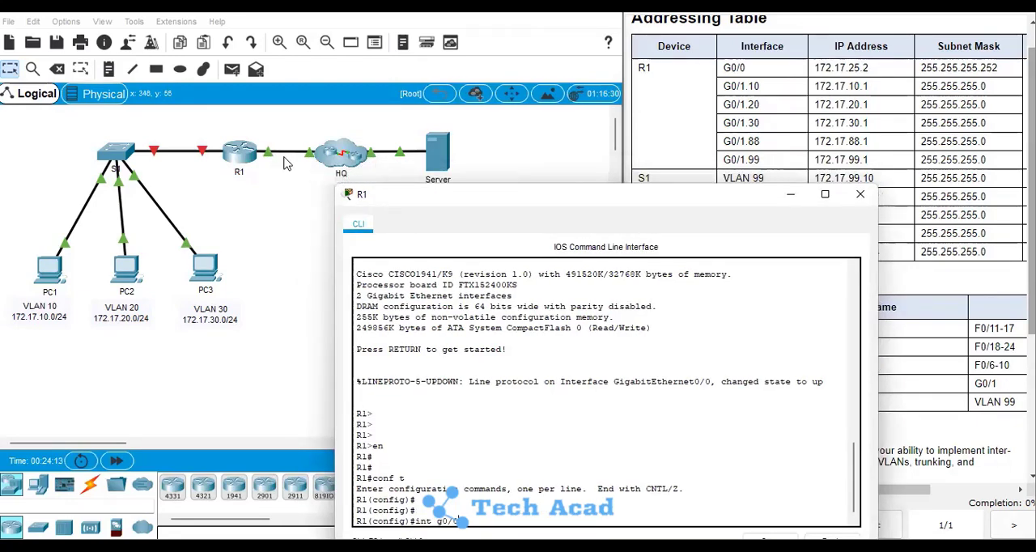
pyautogui.moveTo(451, 201); pyautogui.dragTo(209, 57)
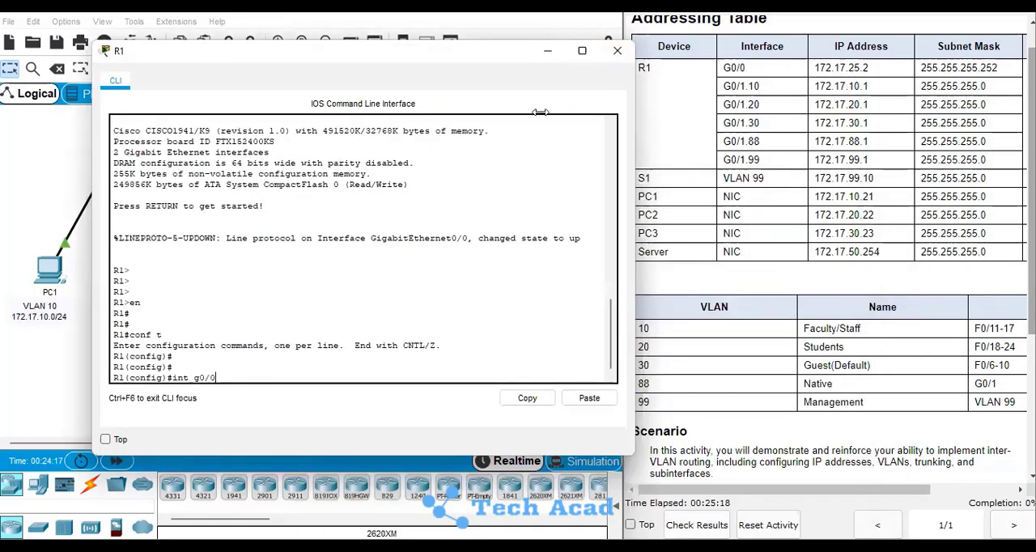
pyautogui.moveTo(388, 42); pyautogui.dragTo(346, 23)
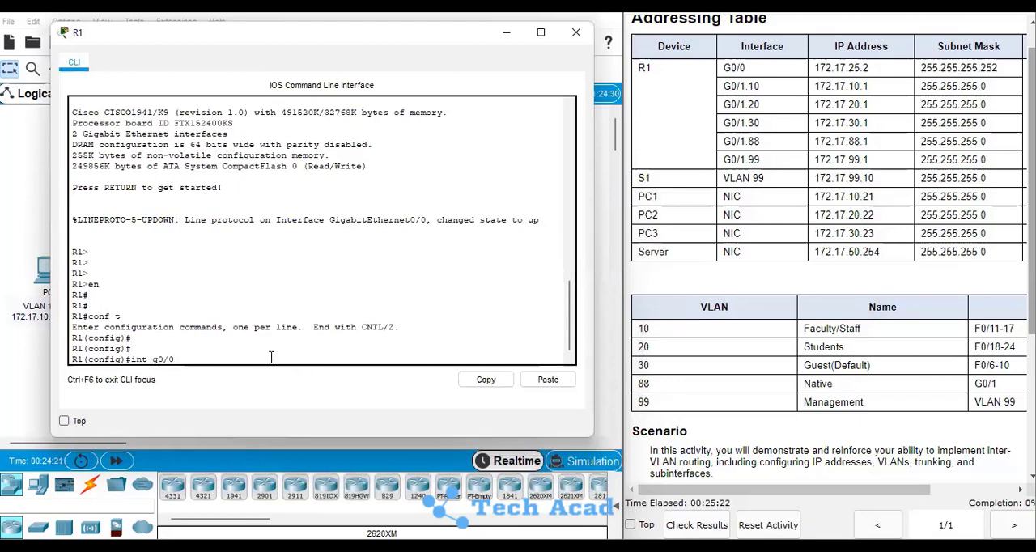
pyautogui.press('Return')
# Assign IP address 172.17.25.2 with mask 255.255.255.252 to interface g0/0 and enable it with no sh
pyautogui.write('ip')
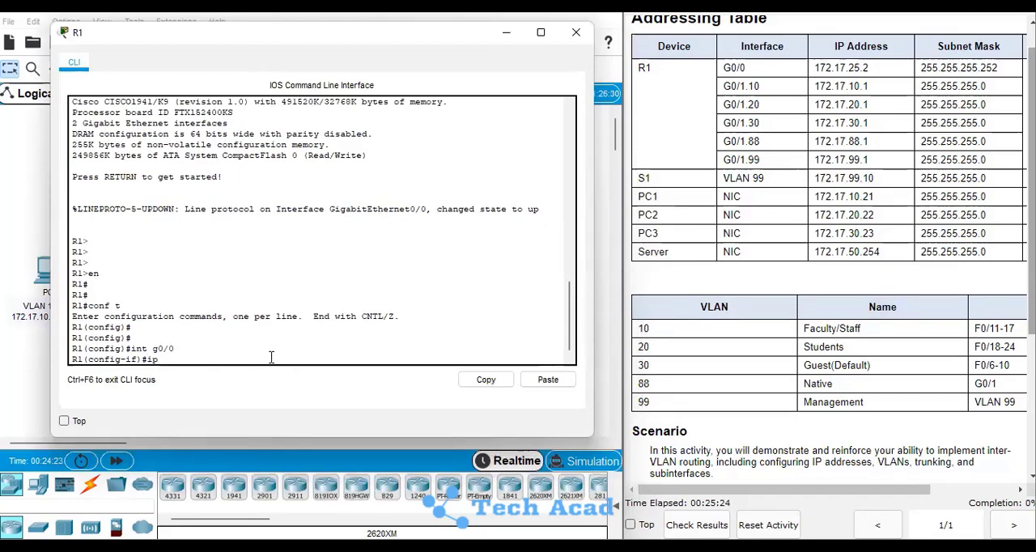
pyautogui.write(' addre')
pyautogui.press('Tab')
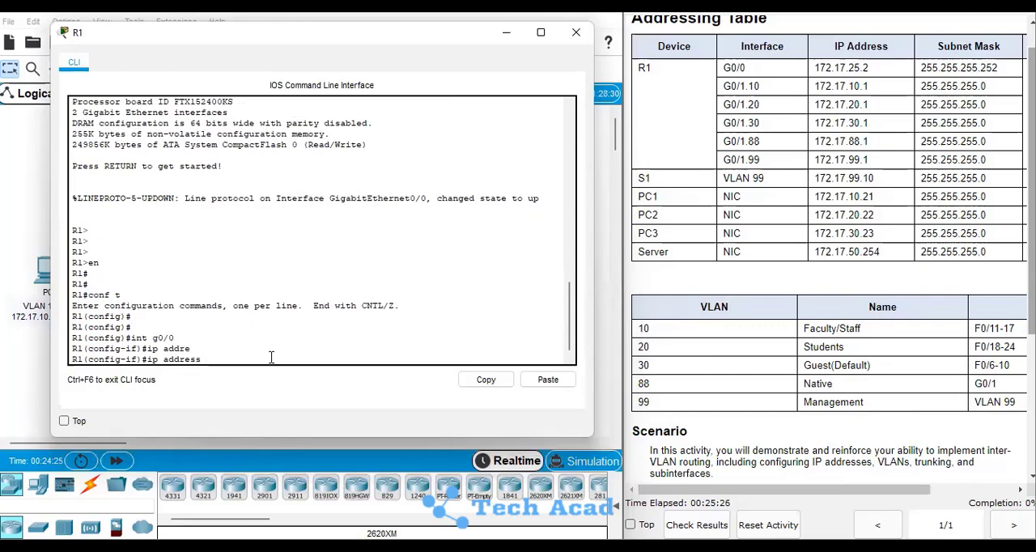
pyautogui.write('172.17.25.2 255.255.255.252')
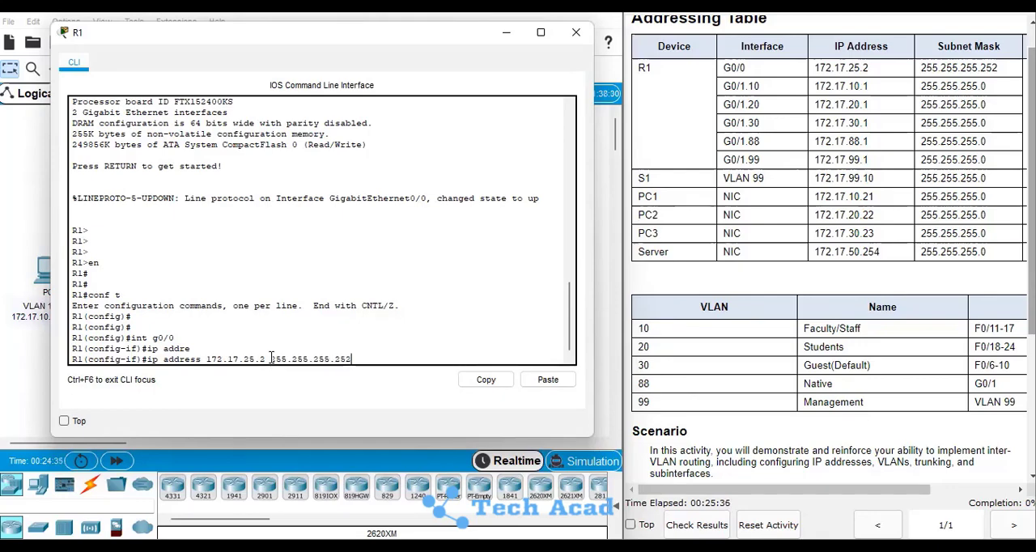
pyautogui.press('Return')
pyautogui.write('no sh')
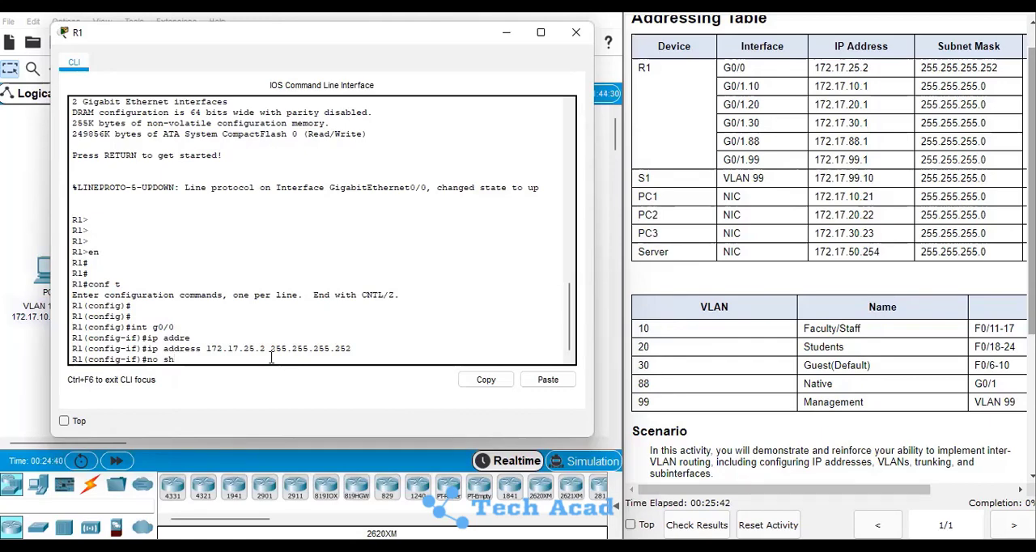
pyautogui.press('Return')
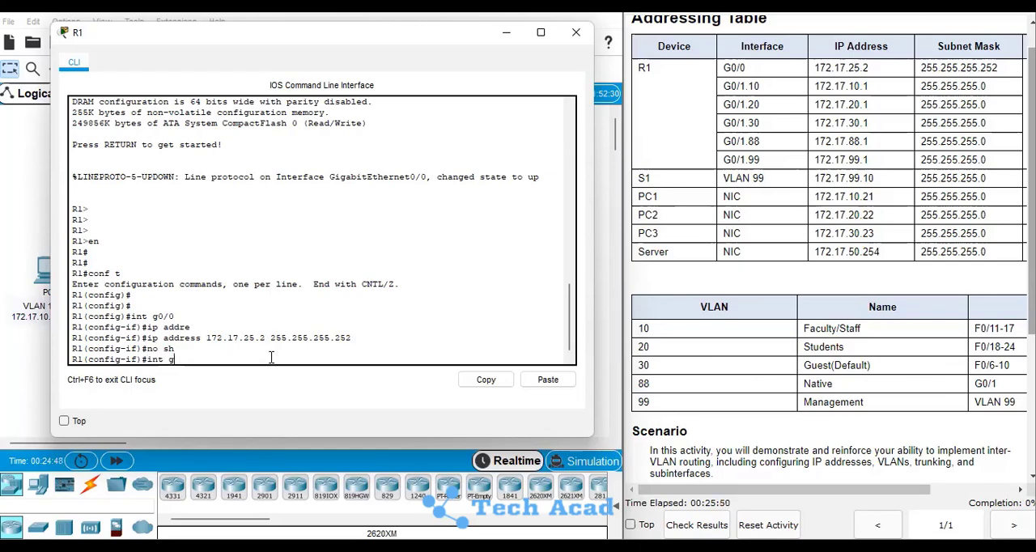
# Enable R1's physical interface g0/1 with no shut
pyautogui.write('/1')
pyautogui.press('Return')
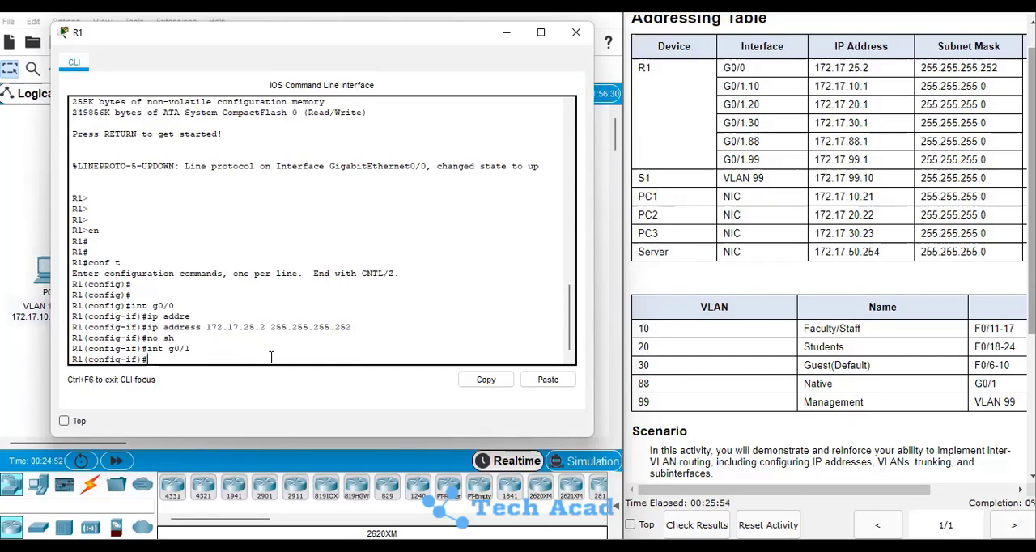
pyautogui.press('BackSpace')
pyautogui.write('no shut')
pyautogui.press('Return')
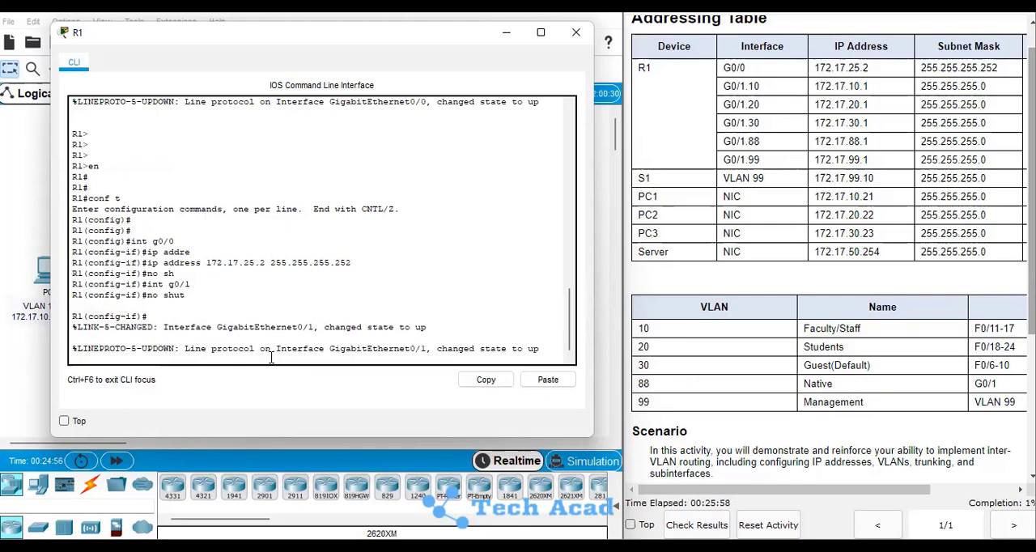
pyautogui.press('Return')
pyautogui.press('Return')
pyautogui.press('Return')
pyautogui.press('Return')
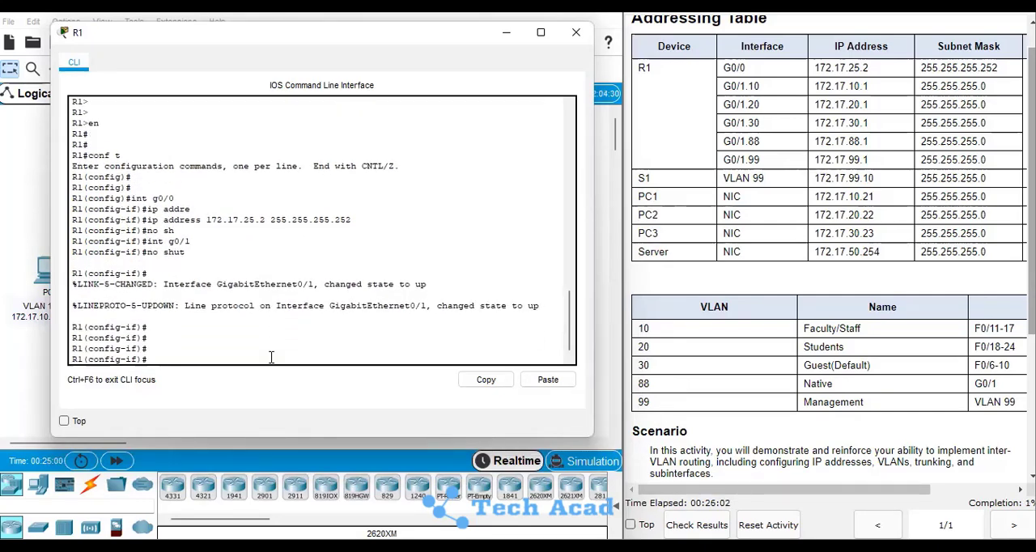
# Create subinterface g0/1.10 on R1
pyautogui.write('int g0/1.10')
pyautogui.press('Return')
pyautogui.press('Return')
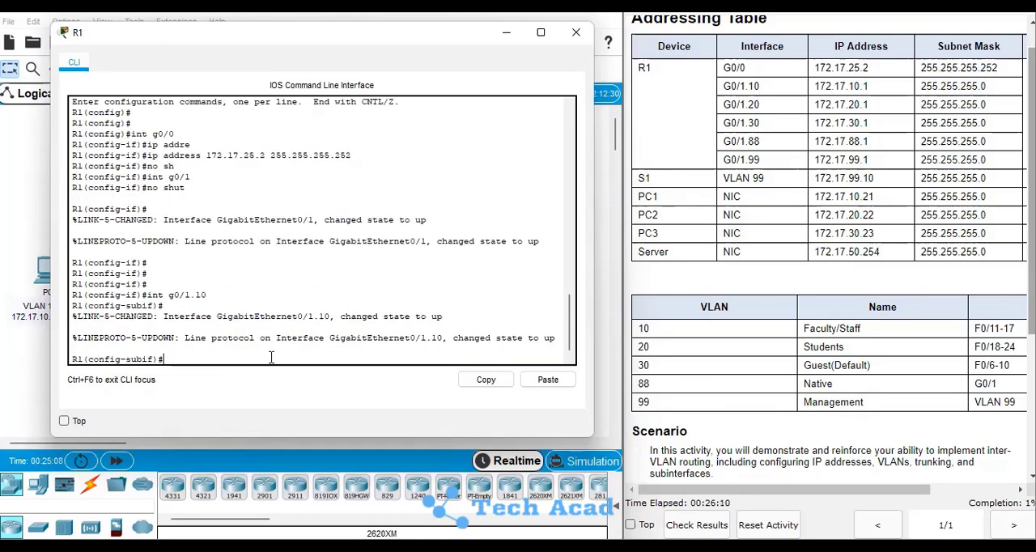
# Set dot1Q encapsulation with VLAN 10 on subinterface g0/1.10
pyautogui.write('enca')
pyautogui.press('Tab')
pyautogui.write('di')
pyautogui.press('BackSpace')
pyautogui.write('ot')
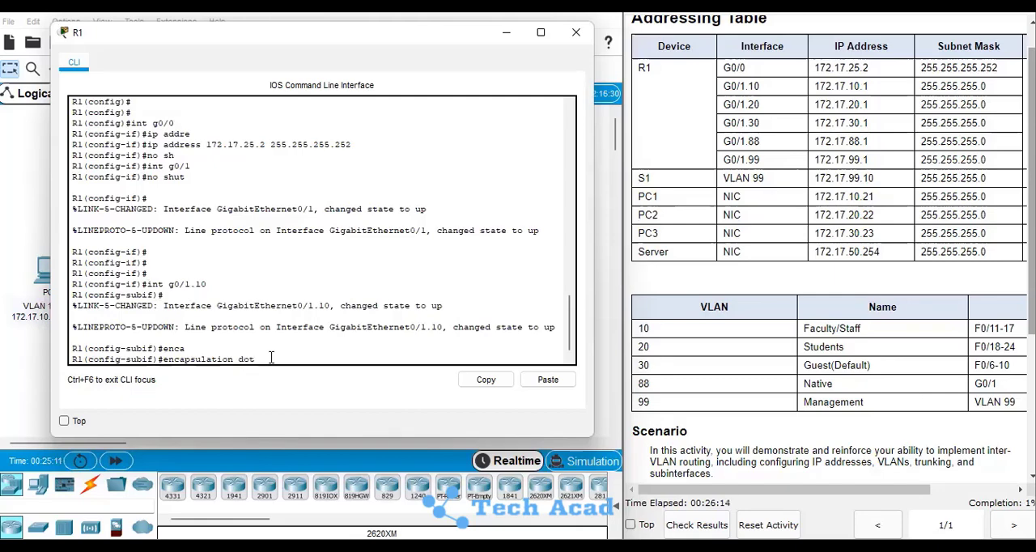
pyautogui.press('Tab')
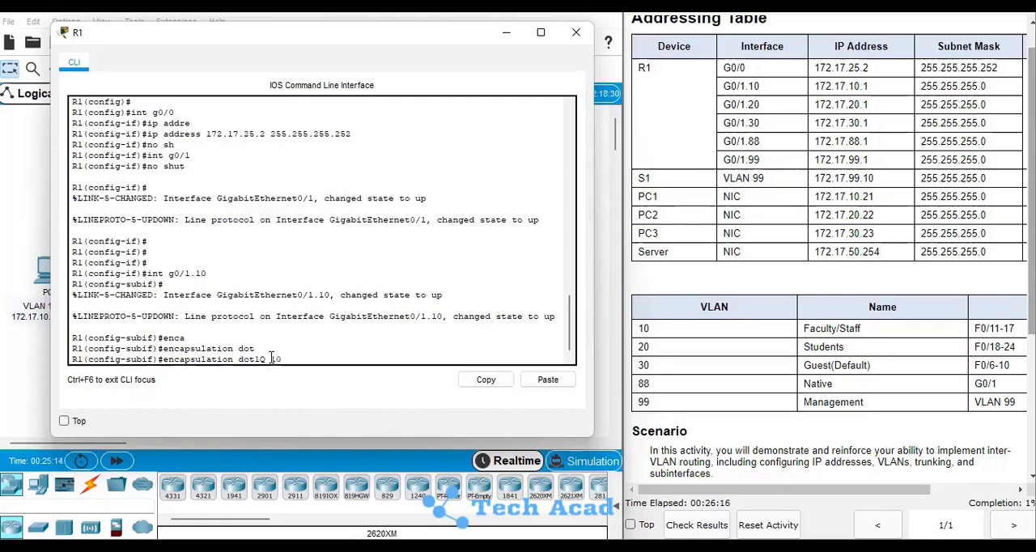
pyautogui.write('10')
pyautogui.press('Return')
pyautogui.press('Return')
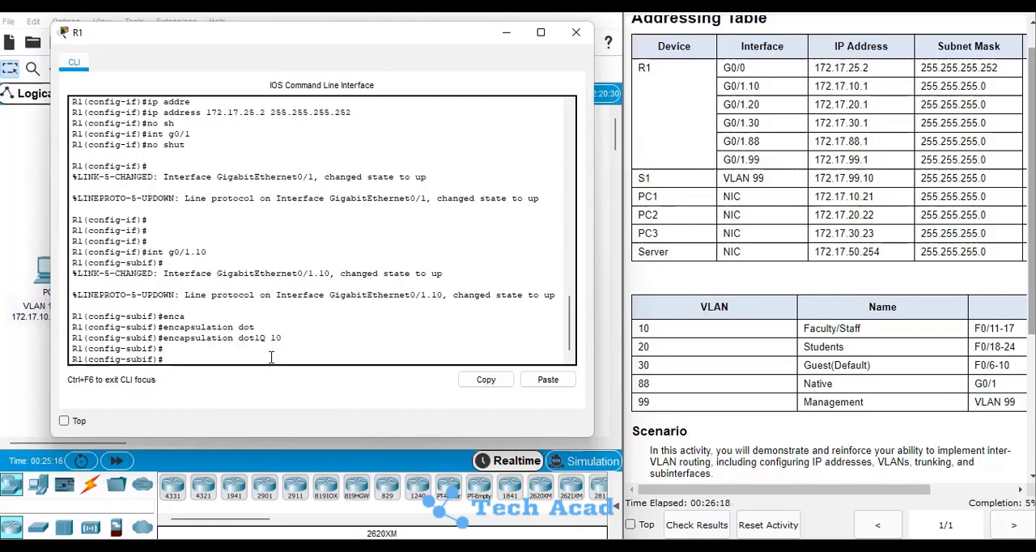
# Assign IP address 172.17.10.1 with mask 255.255.255.0 to subinterface g0/1.10
pyautogui.write('ip addre')
pyautogui.press('Tab')
pyautogui.write('172.')
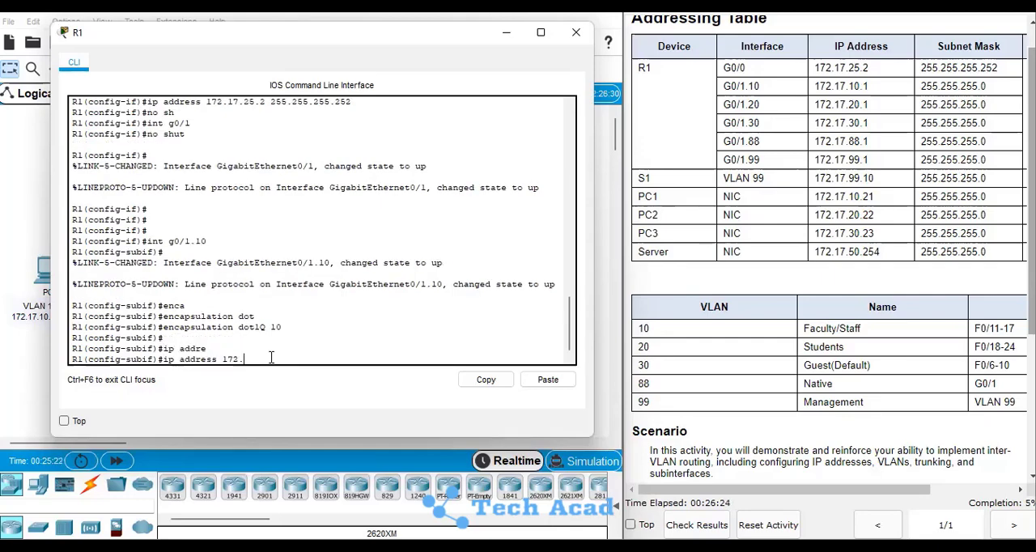
pyautogui.write('17.10.1 255.255.25')
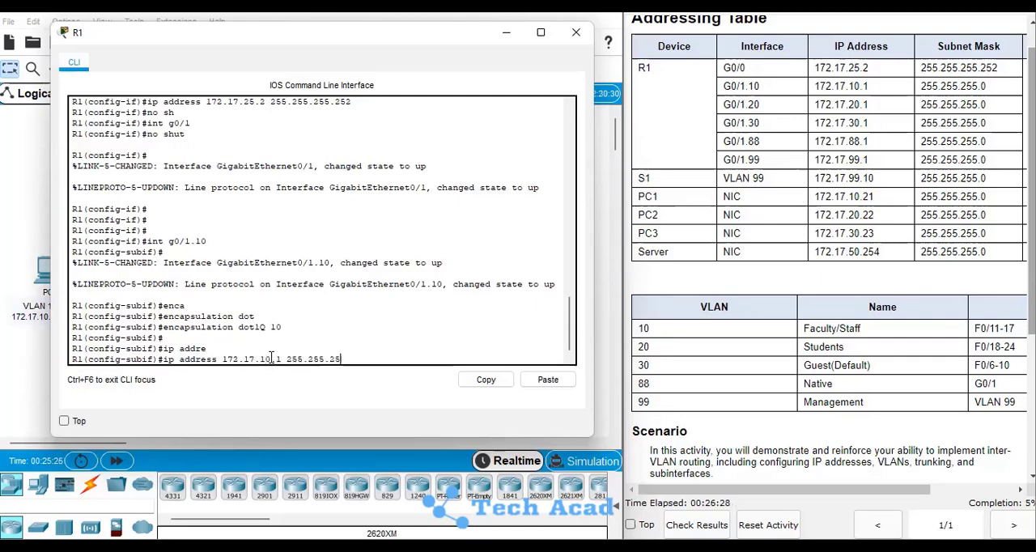
pyautogui.write('5.0')
pyautogui.press('Return')
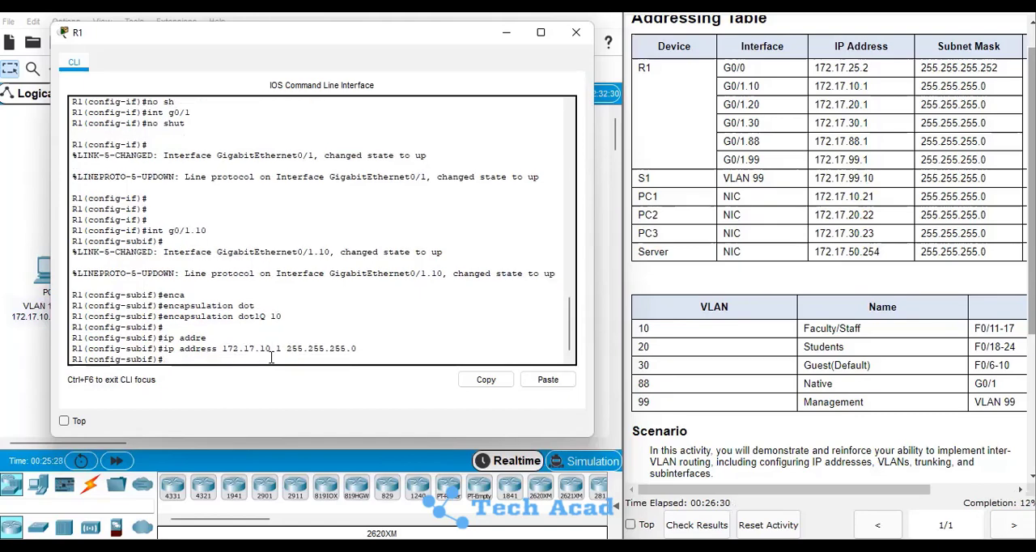
pyautogui.press('Return')
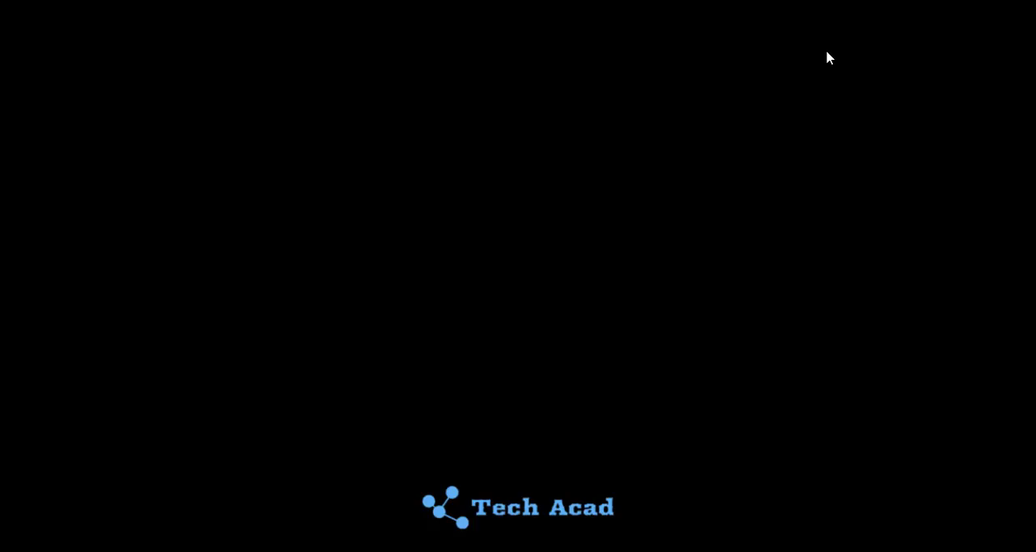
pyautogui.click(253, 354)
pyautogui.press('Return')
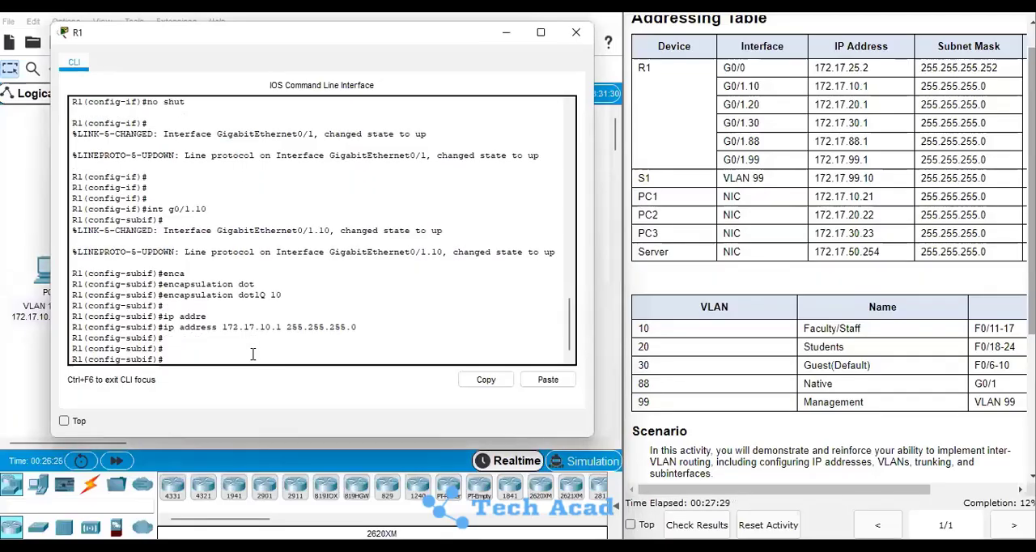
# Create subinterface g0/1.20 on R1
pyautogui.write('ip a')
pyautogui.press('BackSpace')
pyautogui.press('BackSpace')
pyautogui.press('BackSpace')
pyautogui.write('int g0/1.20')
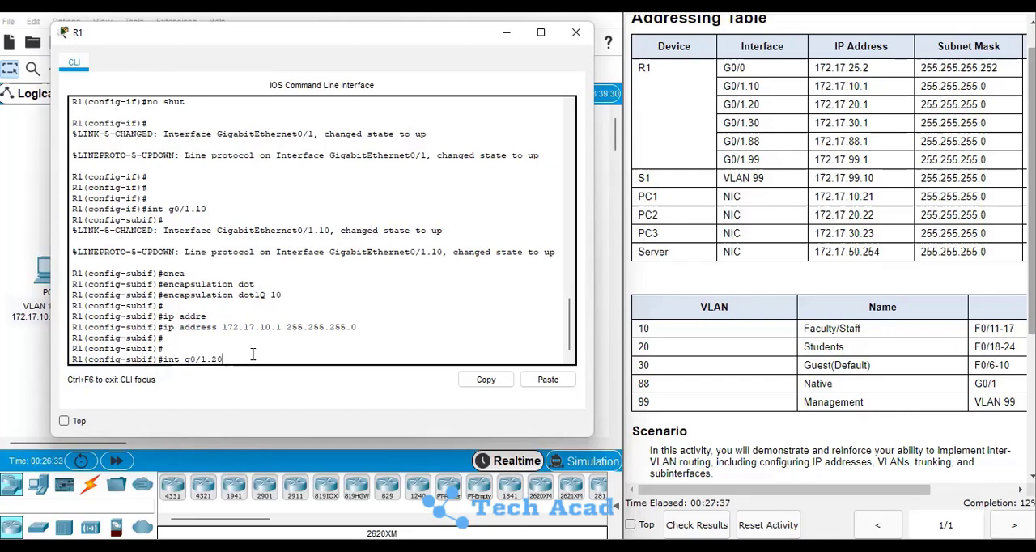
pyautogui.press('Return')
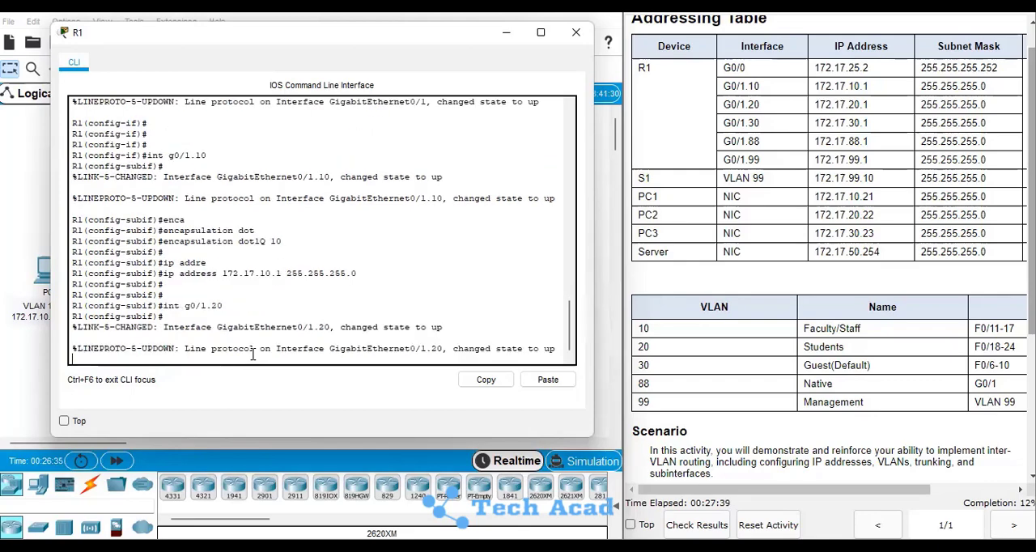
# Set dot1Q encapsulation with VLAN 20 on subinterface g0/1.20
pyautogui.write('encap')
pyautogui.press('Tab')
pyautogui.write('dot')
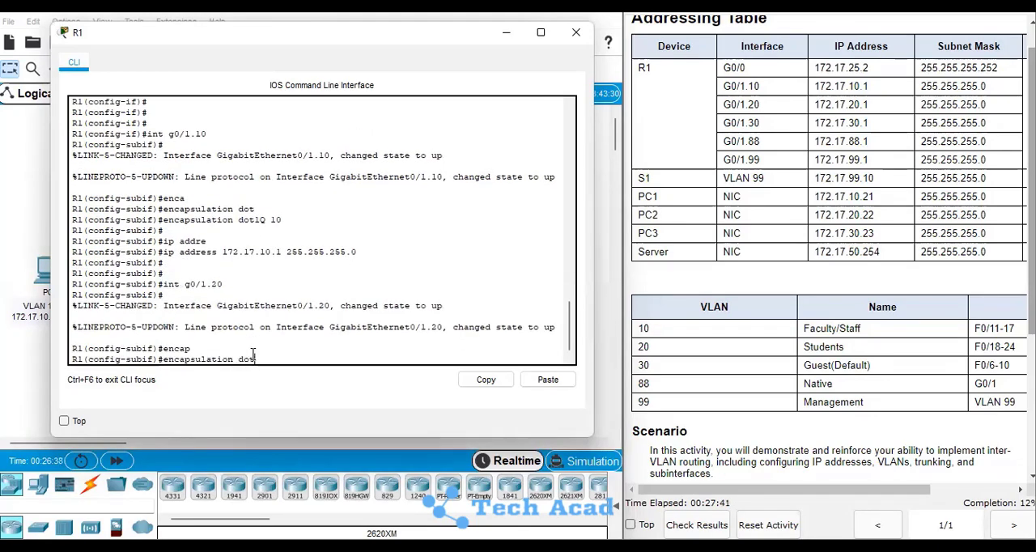
pyautogui.press('Tab')
pyautogui.write('2')
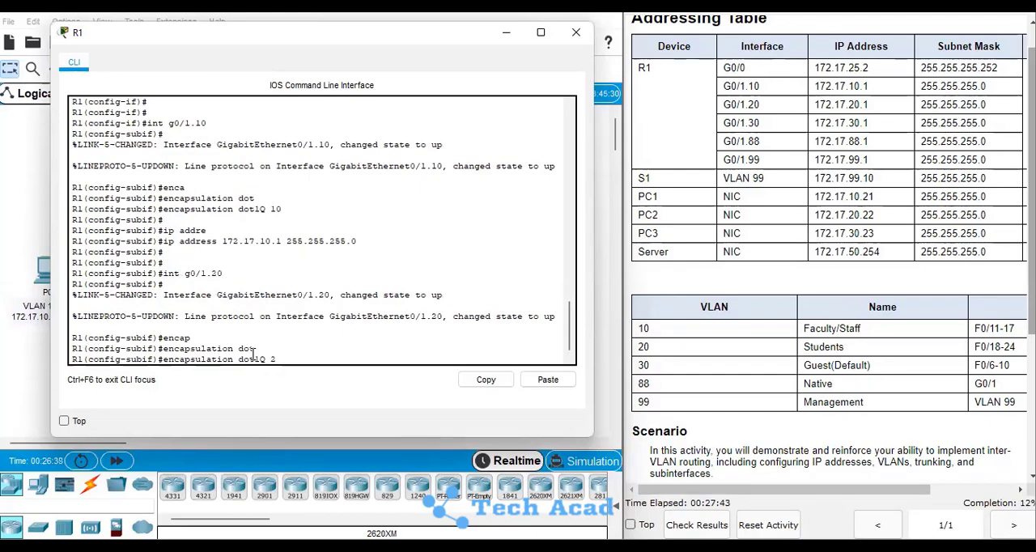
pyautogui.write('0')
pyautogui.press('Return')
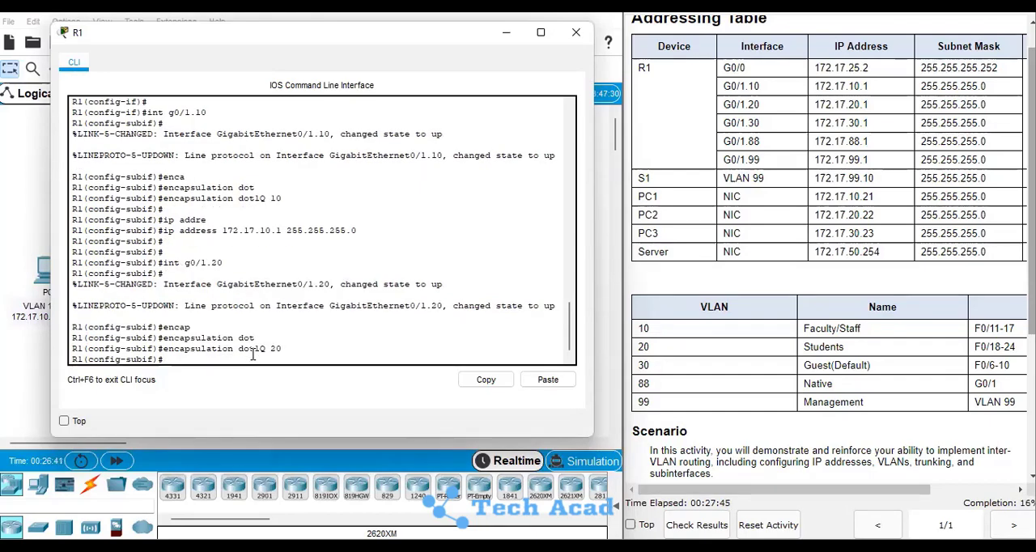
# Assign IP address 172.17.20.1 with mask 255.255.255.0 to subinterface g0/1.20
pyautogui.write('addres')
pyautogui.press('Tab')
pyautogui.write('17')
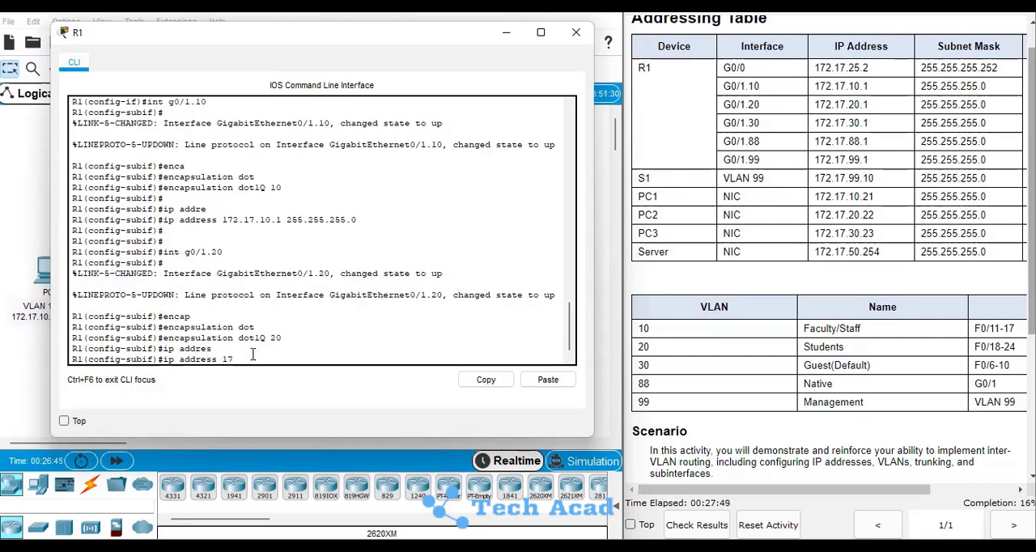
pyautogui.write('2.17.20.1 255.255.255.0')
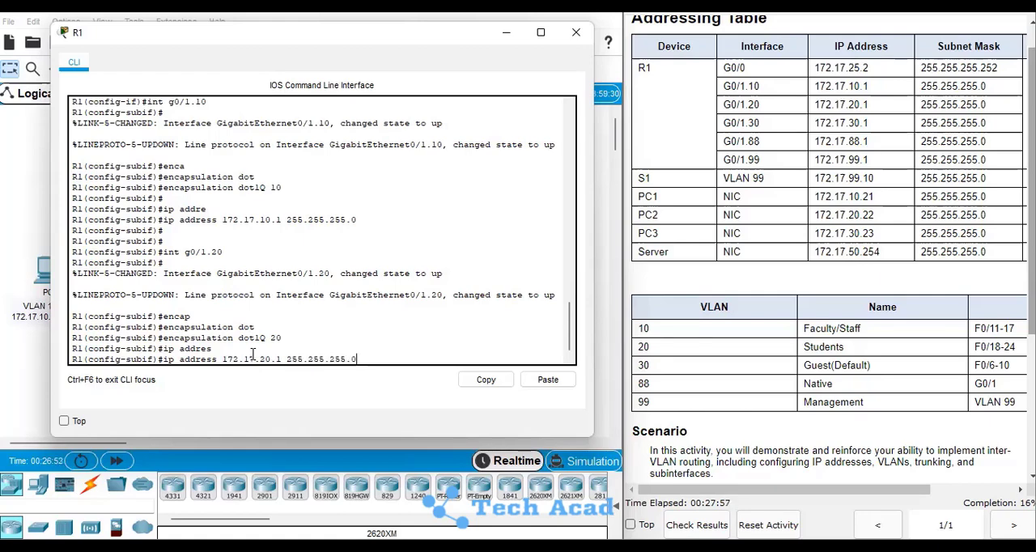
pyautogui.press('Return')
pyautogui.press('Return')
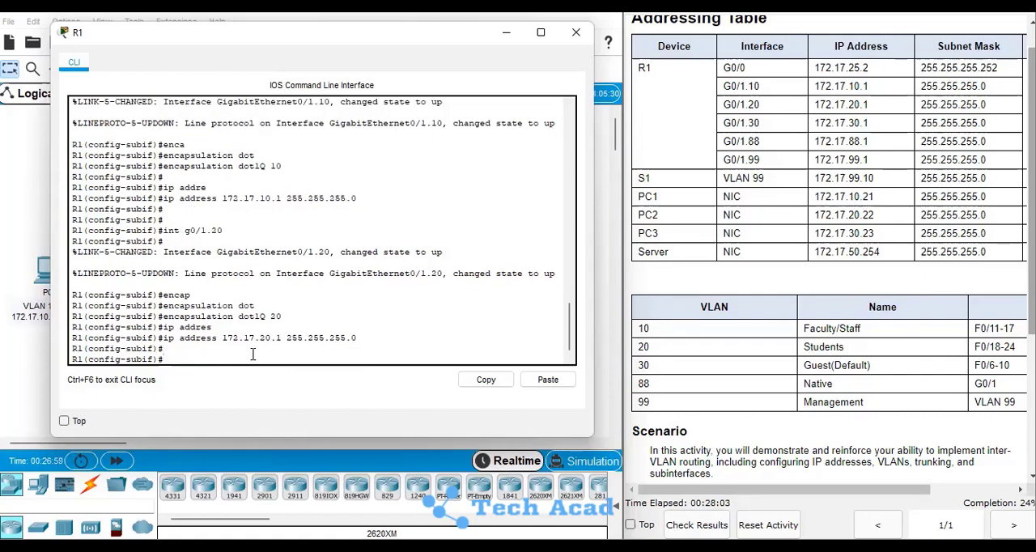
# Create subinterface g0/1.30 on R1
pyautogui.write('int g0/1.30')
pyautogui.press('Return')
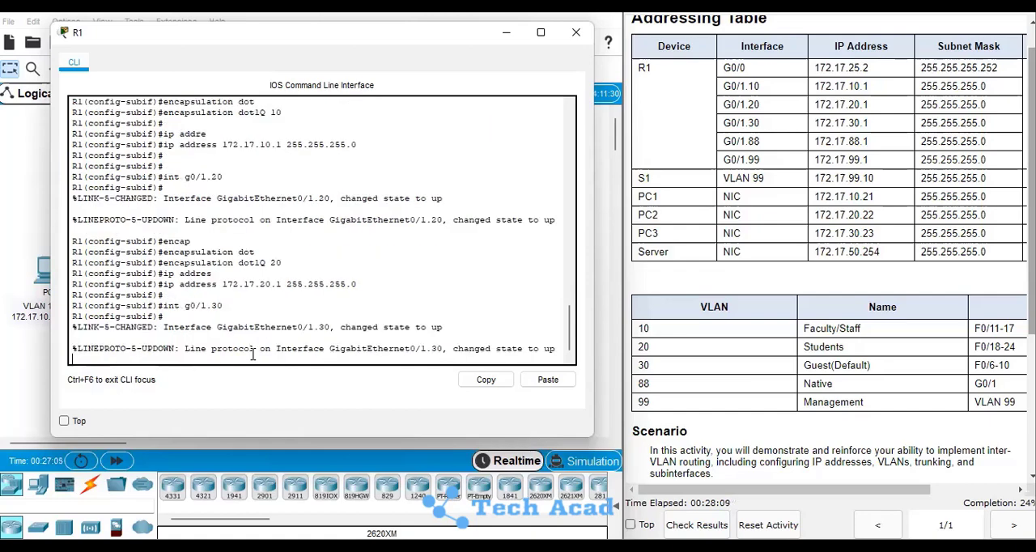
# Set dot1Q encapsulation with VLAN 30 on subinterface g0/1.30
pyautogui.write('encal')
pyautogui.press('BackSpace')
pyautogui.press('Tab')
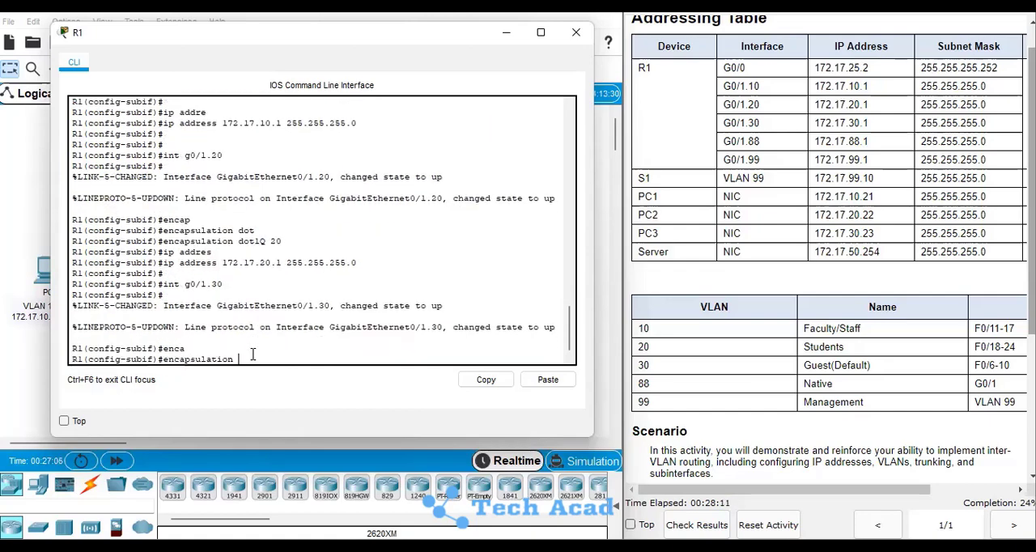
pyautogui.write('dot')
pyautogui.press('Tab')
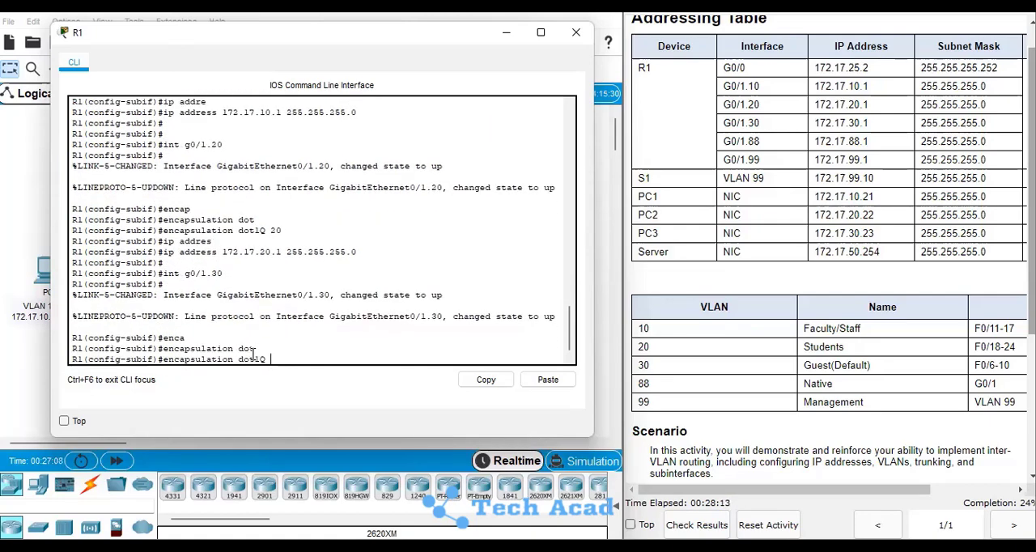
pyautogui.write('30')
pyautogui.press('Return')
pyautogui.press('Return')
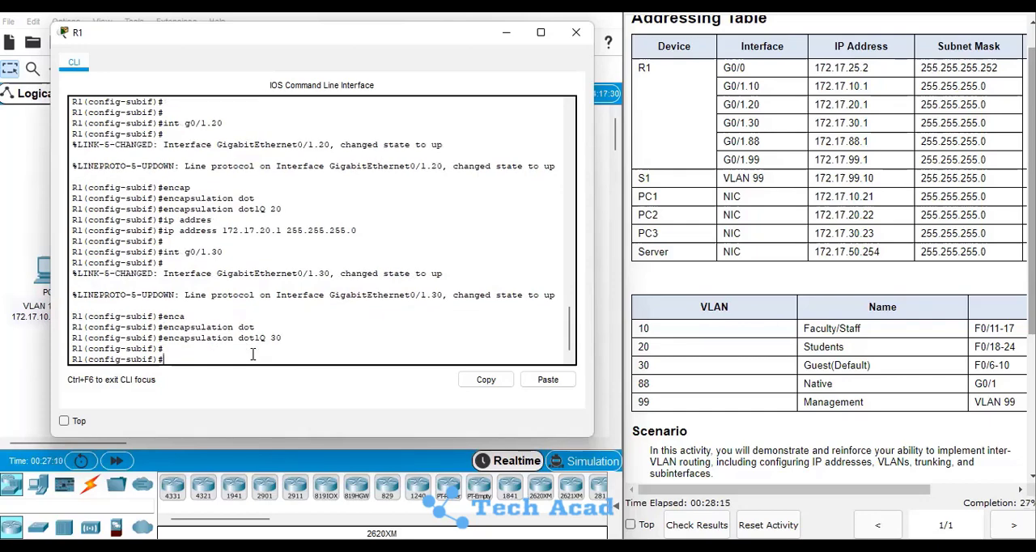
# Assign IP address 172.17.30.1 with mask 255.255.255.0 to subinterface g0/1.30
pyautogui.write('ip addre')
pyautogui.press('Tab')
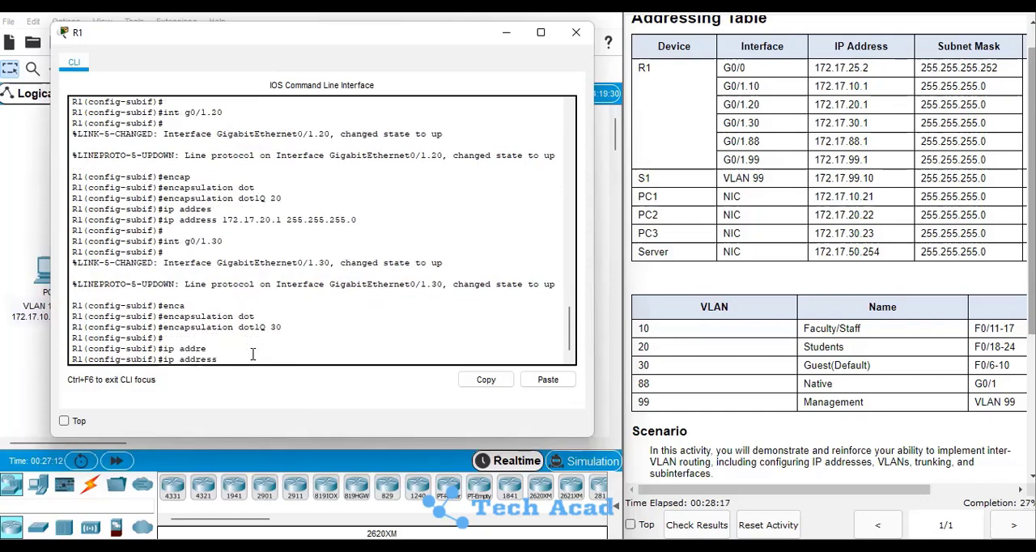
pyautogui.write('172.17.30.1 255.255.255.0')
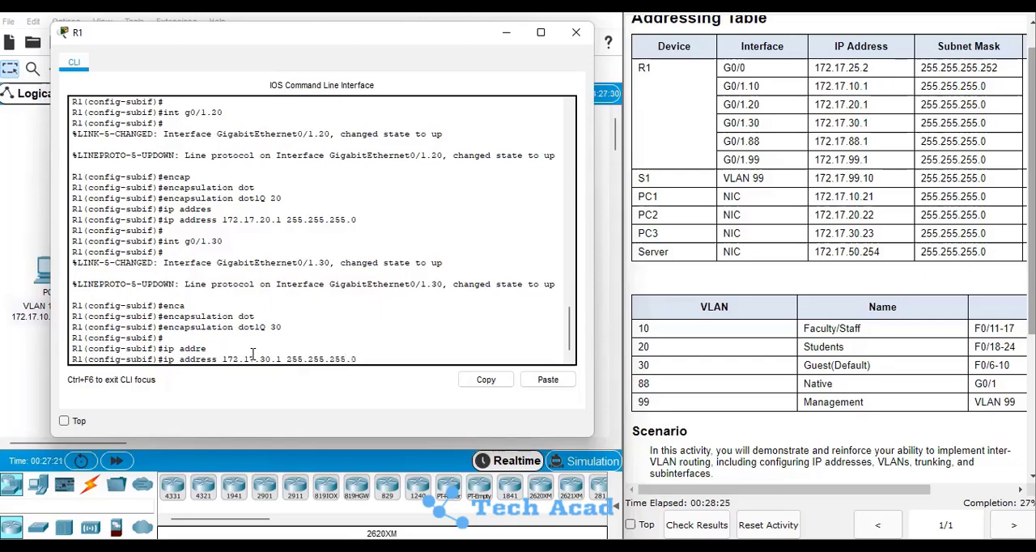
pyautogui.press('Return')
pyautogui.press('Return')
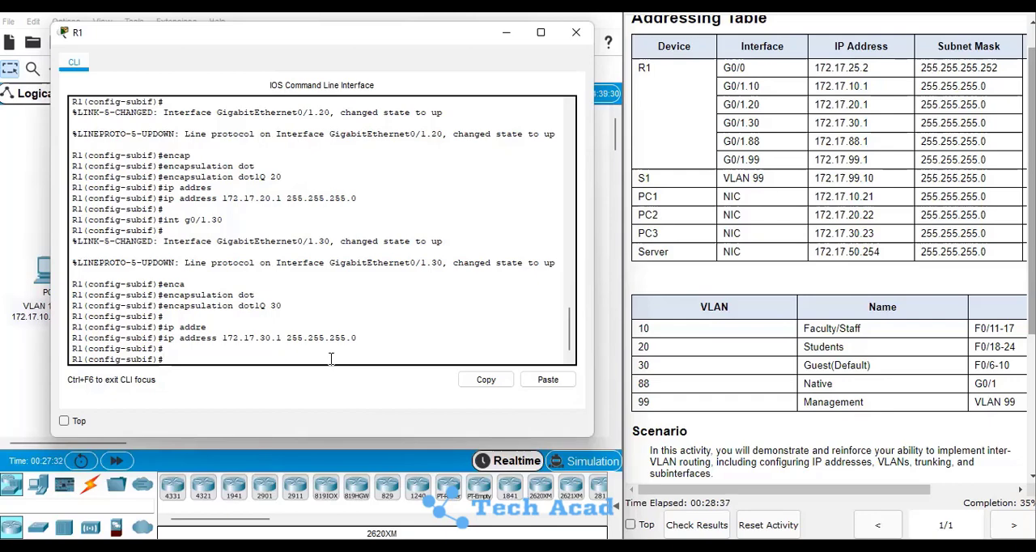
# Create subinterface g0/1.88 on R1
pyautogui.write('int g0/1.88')
pyautogui.press('Return')
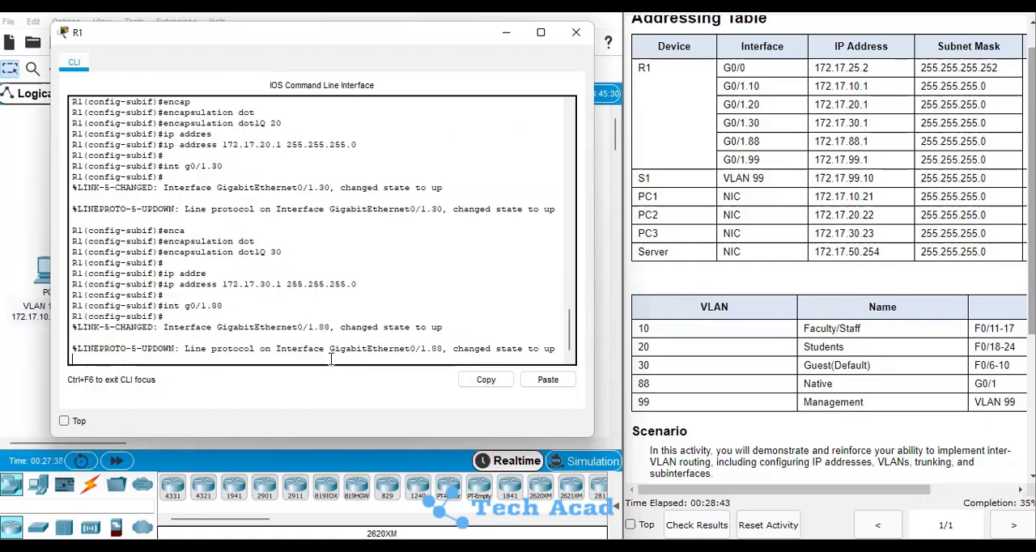
pyautogui.press('Return')
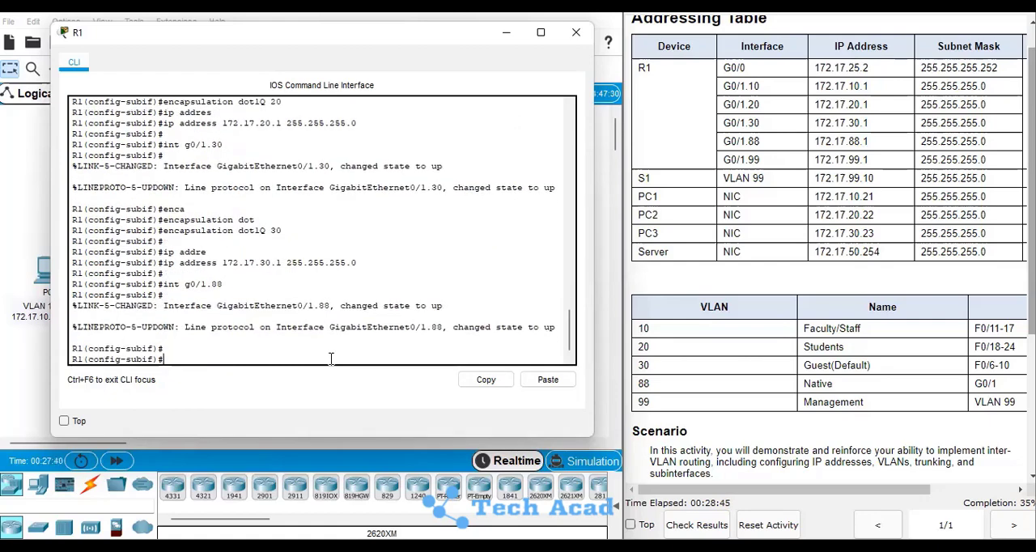
# Set dot1Q encapsulation with VLAN 88 as the native VLAN on subinterface g0/1.88
pyautogui.write('enca')
pyautogui.press('Tab')
pyautogui.write('dot')
pyautogui.press('Tab')
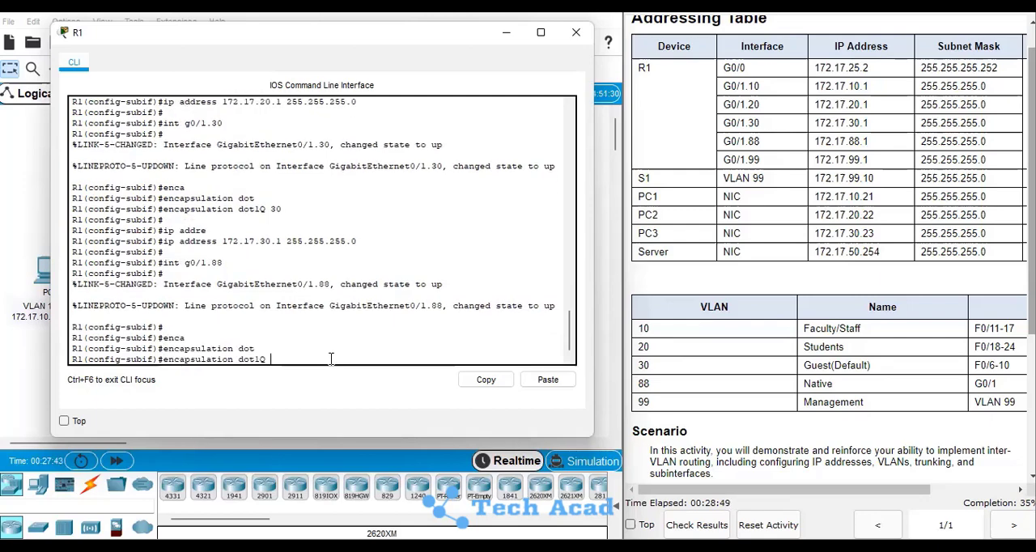
pyautogui.write('88')
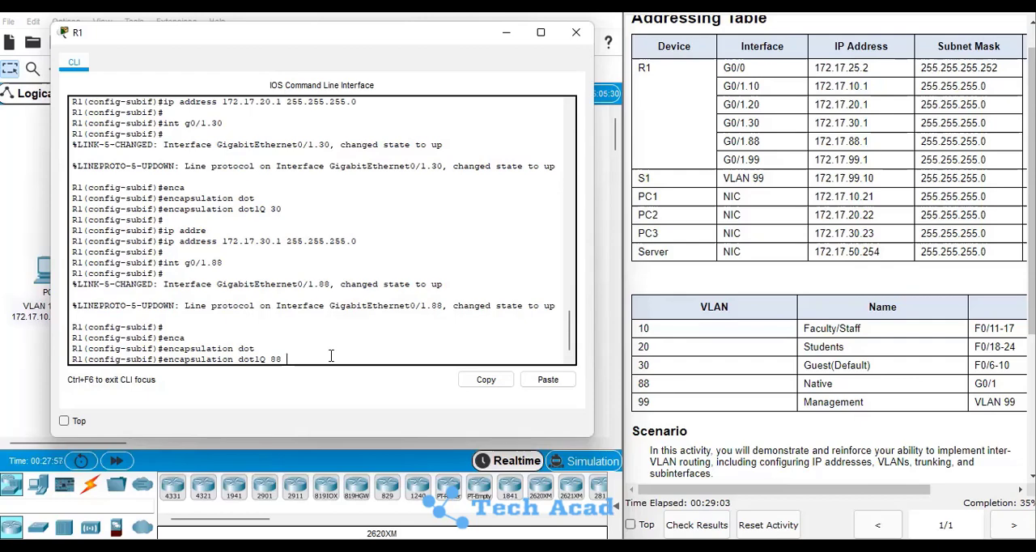
pyautogui.write('nat')
pyautogui.press('Tab')
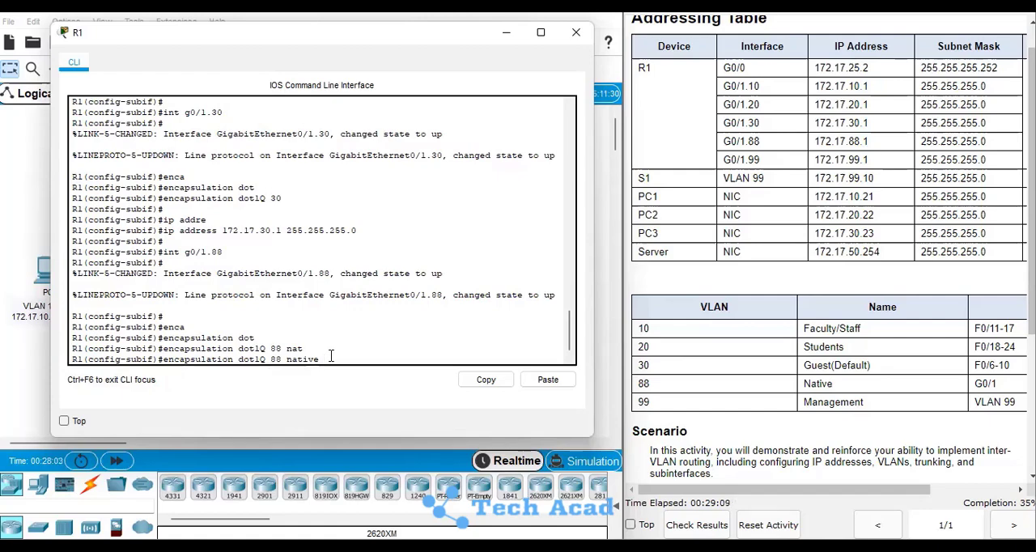
pyautogui.press('Return')
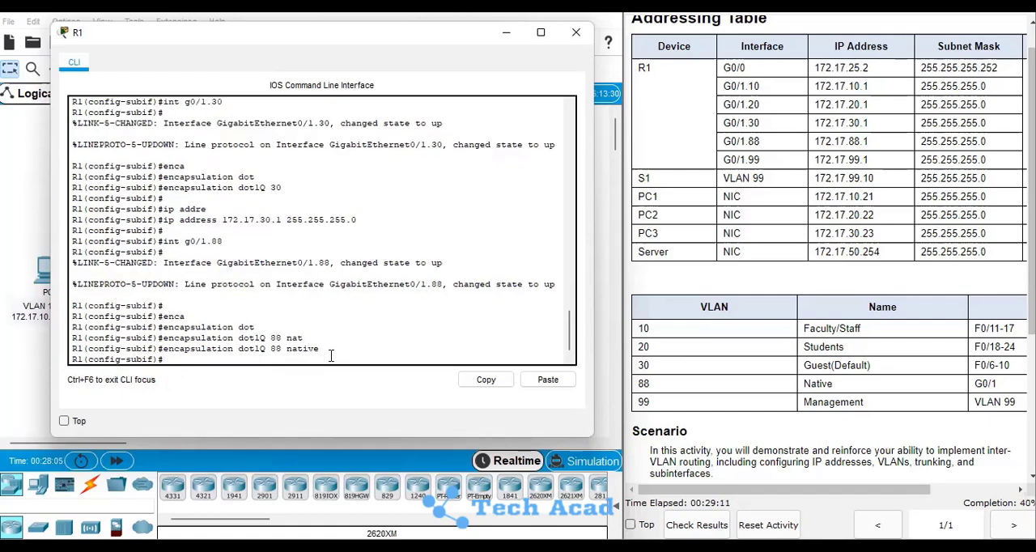
pyautogui.press('Return')
# Assign IP address 172.17.88.1 with mask 255.255.255.0 to subinterface g0/1.88
pyautogui.write('ip addres')
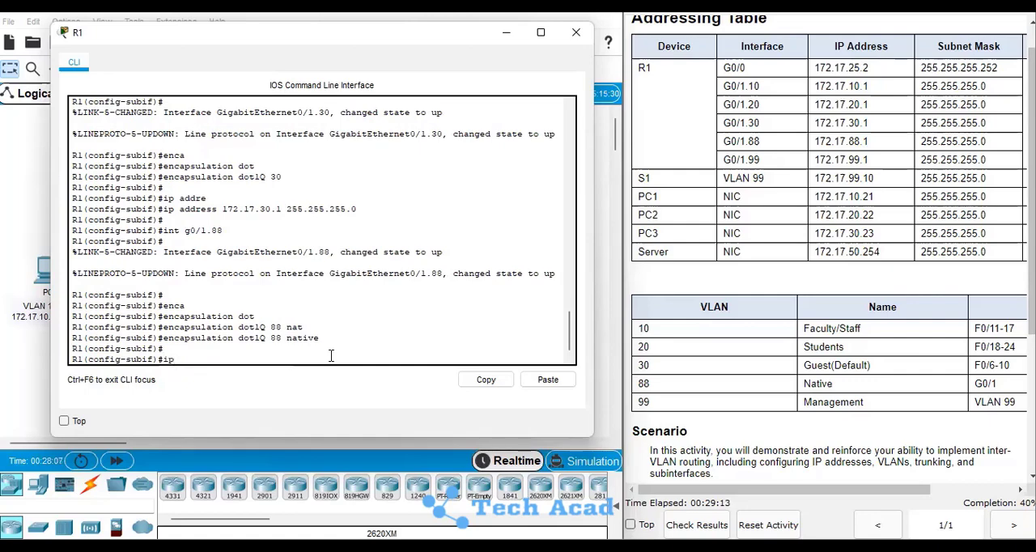
pyautogui.press('Tab')
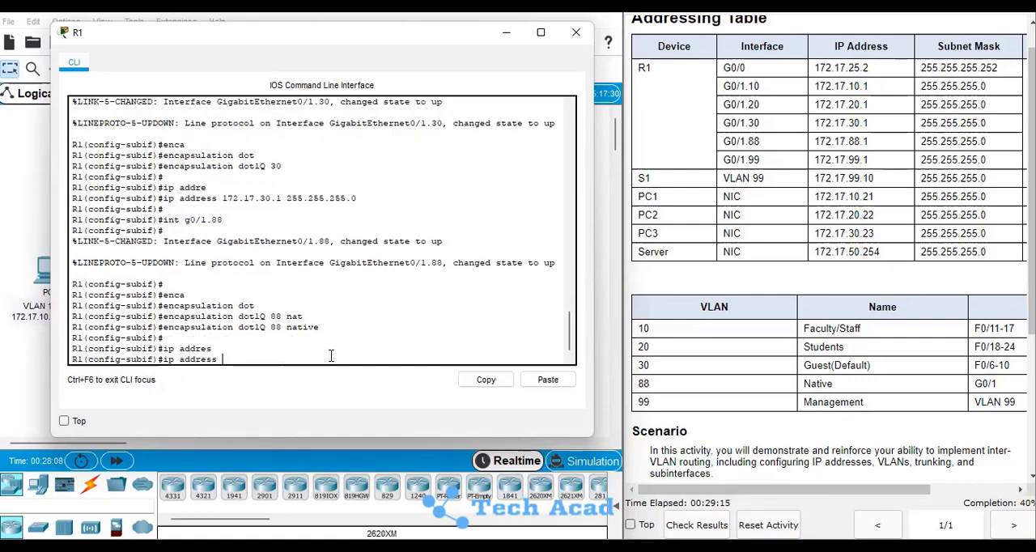
pyautogui.write('172.17.88')
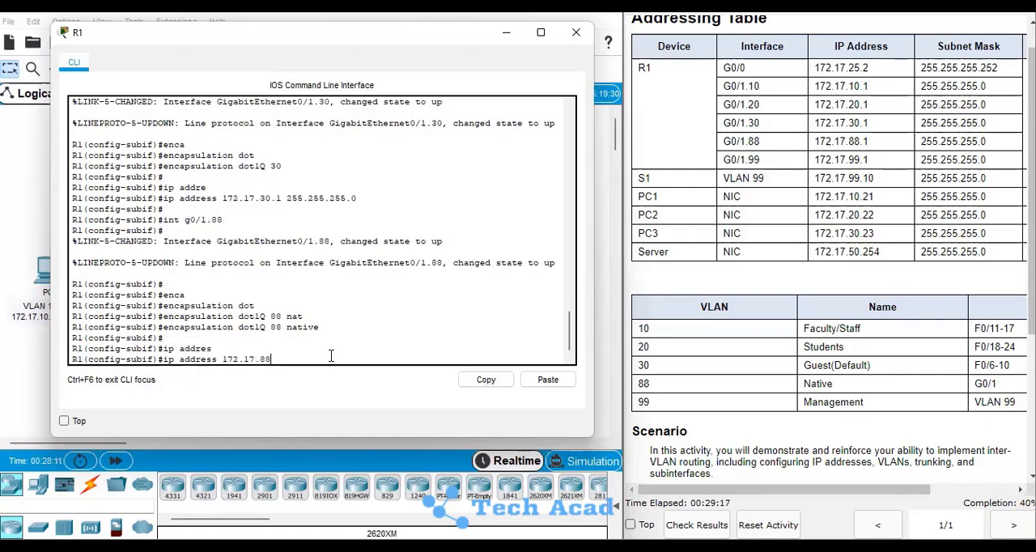
pyautogui.write('.1')
pyautogui.write(' 255.2')
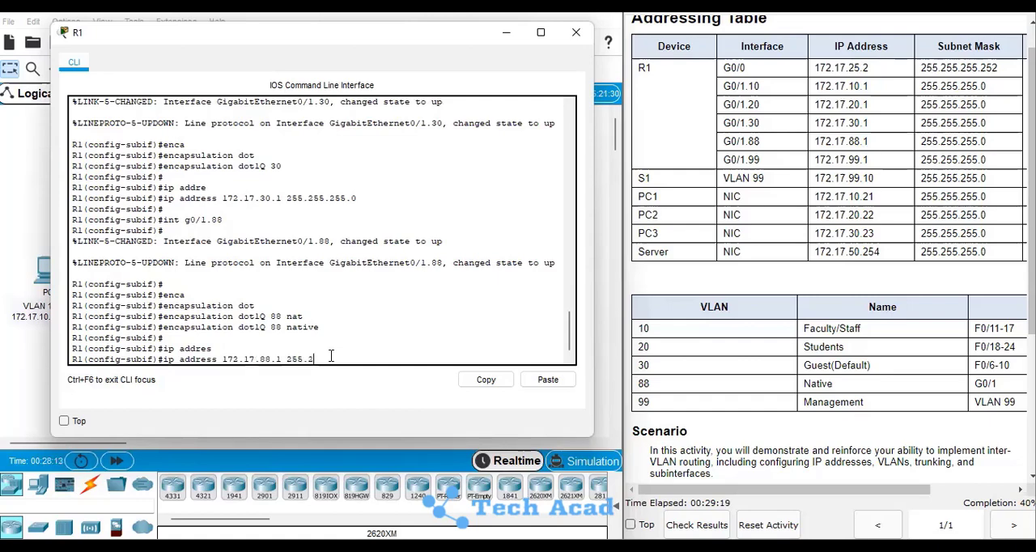
pyautogui.write('55.255.0')
pyautogui.press('Return')
pyautogui.press('Return')
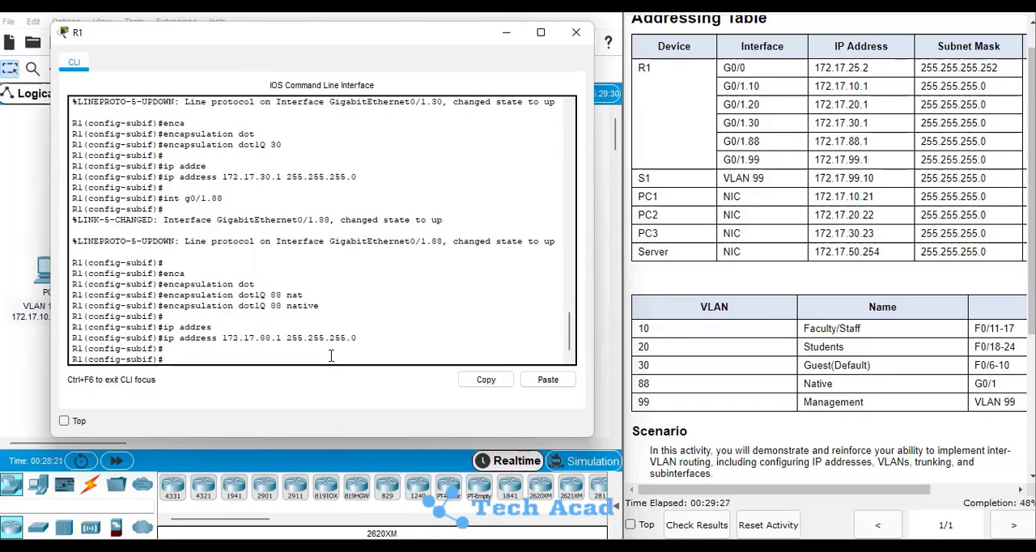
# Create subinterface g0/1.99 on R1
pyautogui.write('int g0/1.99')
pyautogui.press('Return')
pyautogui.press('Return')
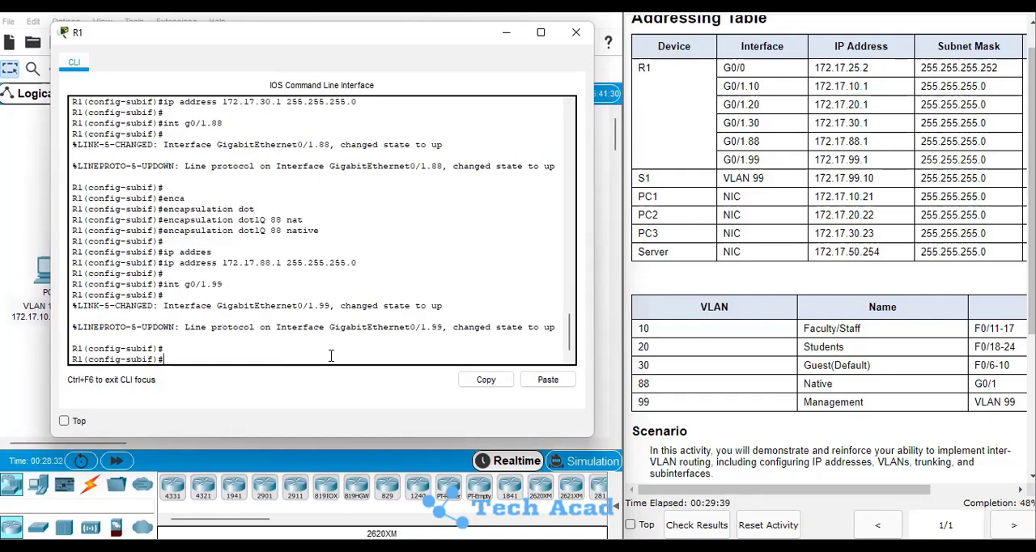
# Set dot1Q encapsulation with VLAN 99 on subinterface g0/1.99
pyautogui.write('enca')
pyautogui.press('Tab')
pyautogui.write('dot')
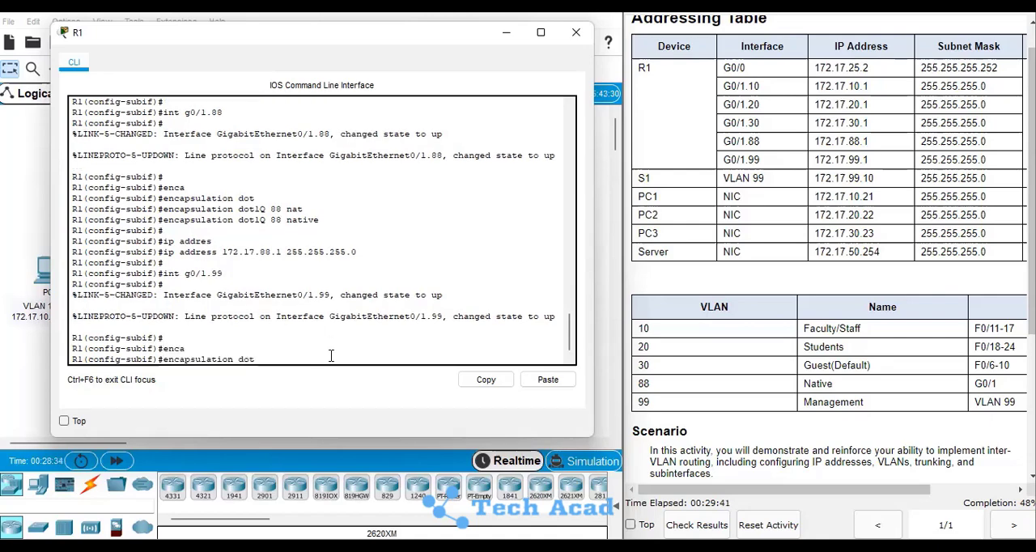
pyautogui.press('Tab')
pyautogui.write('99')
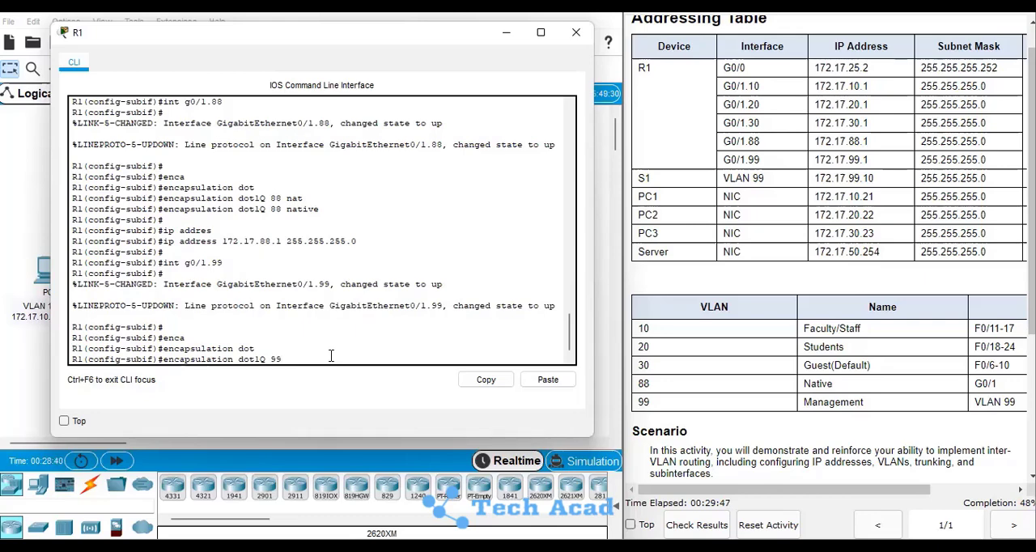
pyautogui.press('Return')
pyautogui.press('Return')
pyautogui.press('Return')
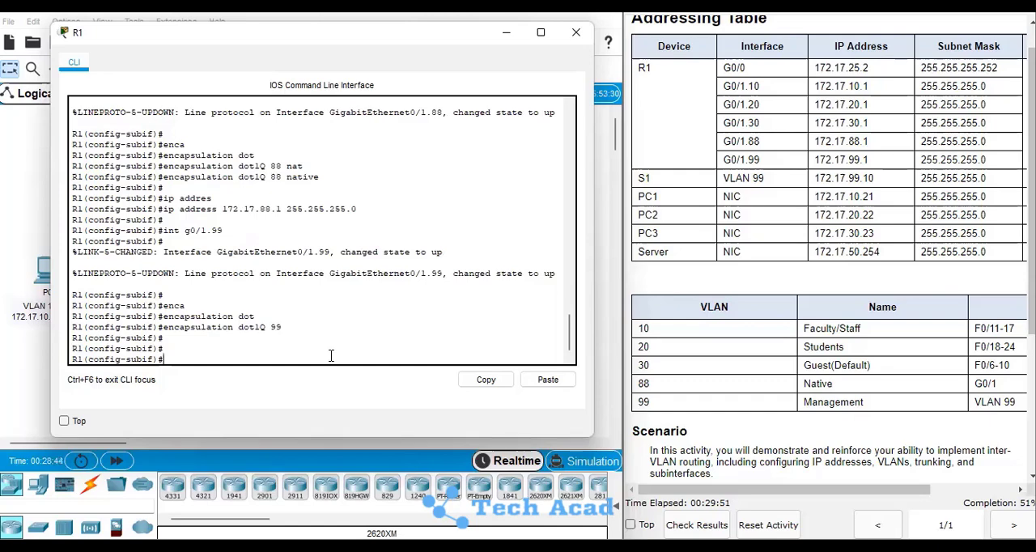
# Assign IP address 172.17.99.1 with mask 255.255.255.0 to subinterface g0/1.99
pyautogui.write('ip addre')
pyautogui.press('Tab')
pyautogui.write('17')
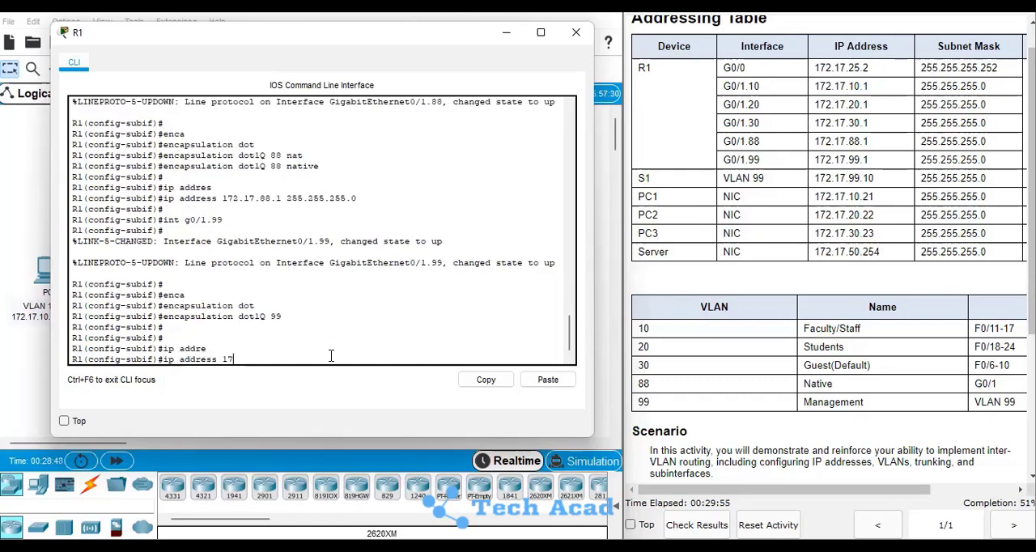
pyautogui.write('2.17.99.1 255.255.255.0')
pyautogui.press('Return')
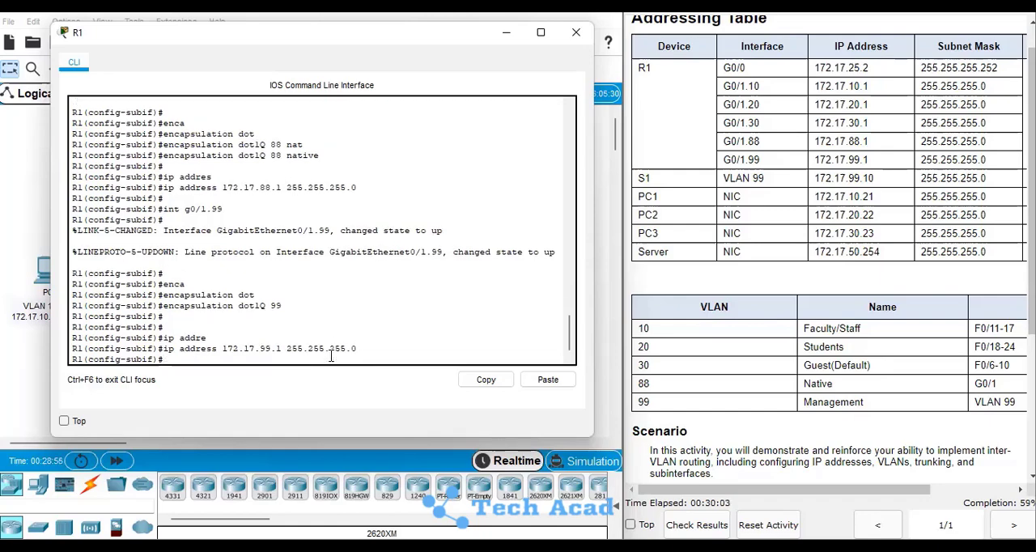
pyautogui.press('Return')
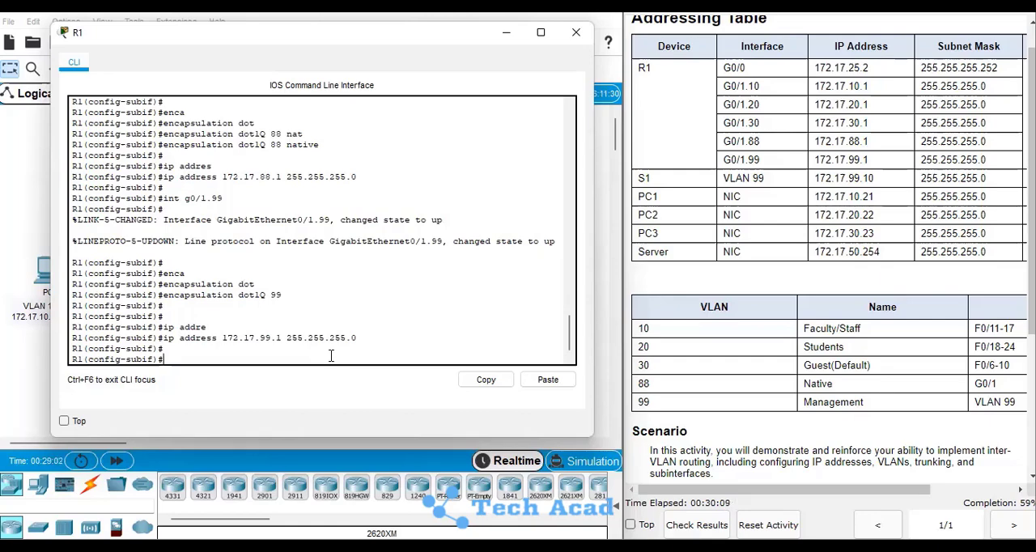
# Save R1's running configuration from configuration mode and return to privileged EXEC mode
pyautogui.write('do wr')
pyautogui.press('Return')
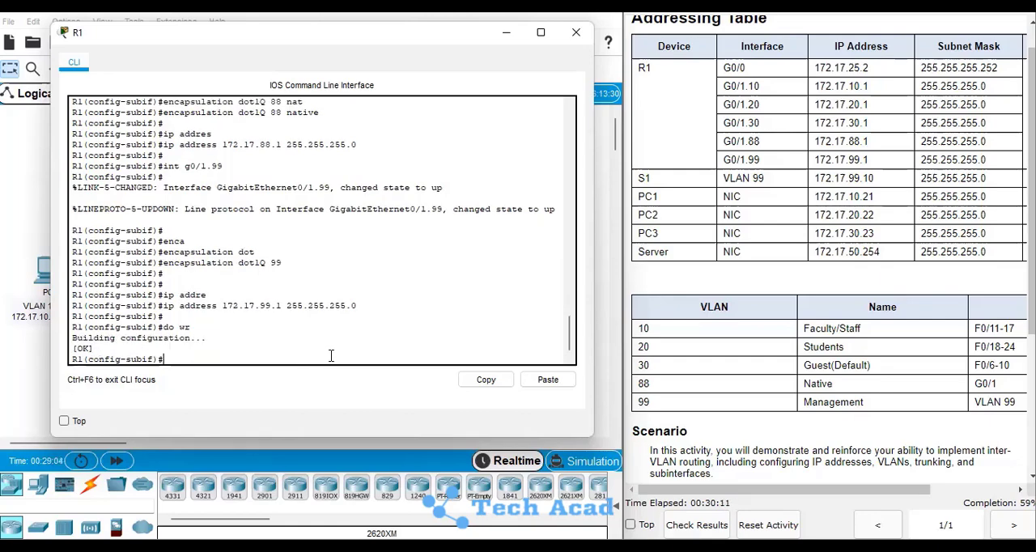
pyautogui.press('Return')
pyautogui.write('end')
pyautogui.press('Return')
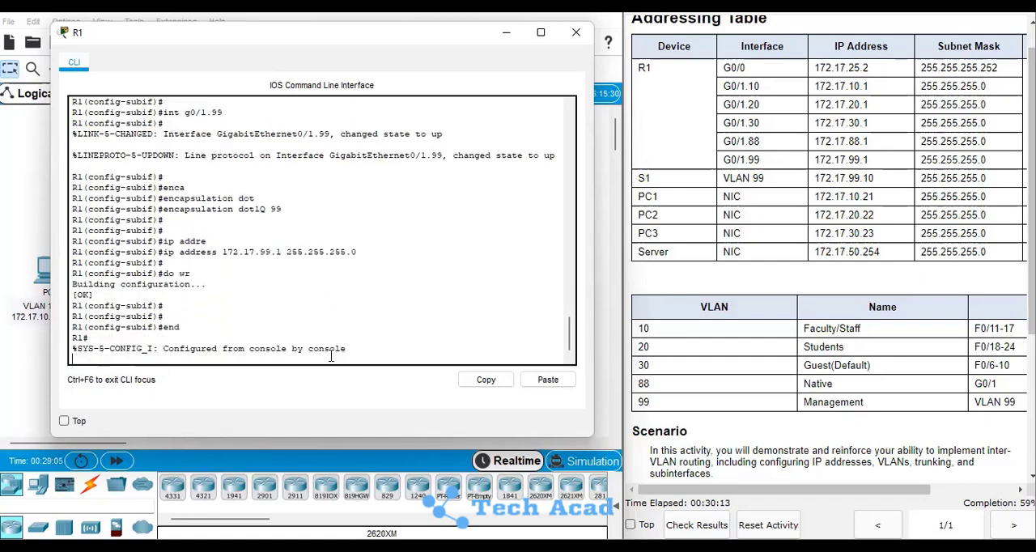
pyautogui.press('Return')
pyautogui.press('Return')
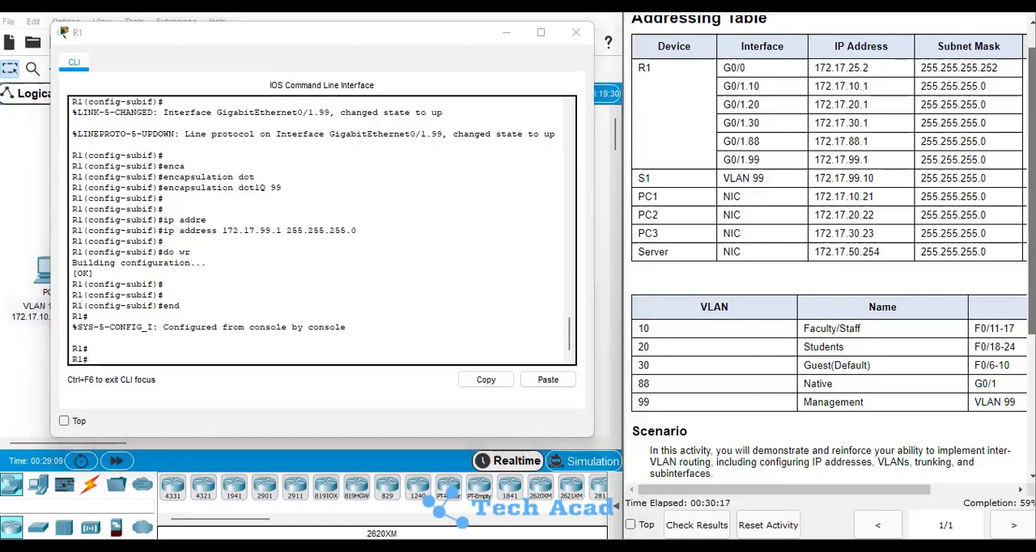
# Review the remaining device requirements in the activity's instructions
pyautogui.scroll(-5, 830, 243)
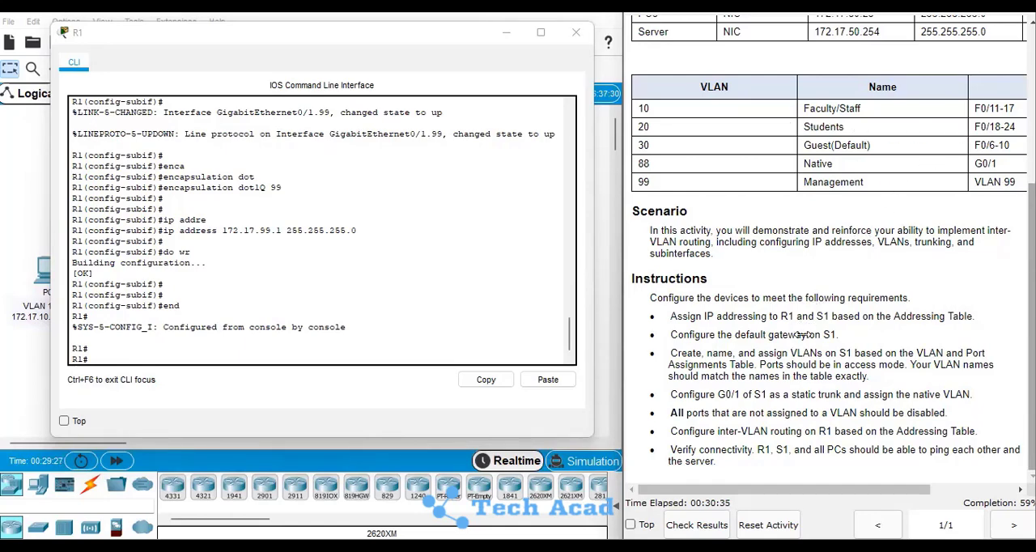
# Close R1's console and start a command-line session on switch S1, keeping the instructions uncovered
pyautogui.click(577, 34)
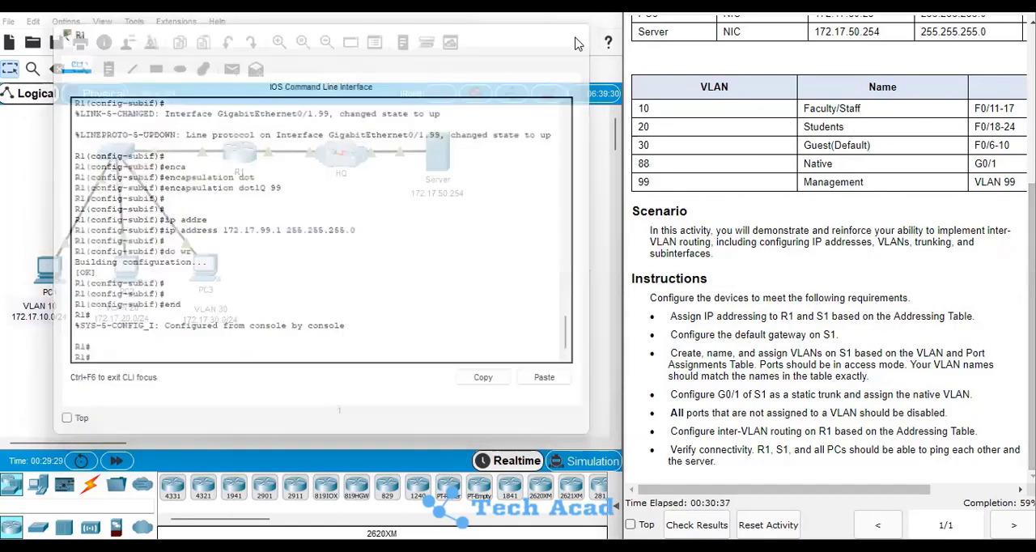
pyautogui.click(121, 158)
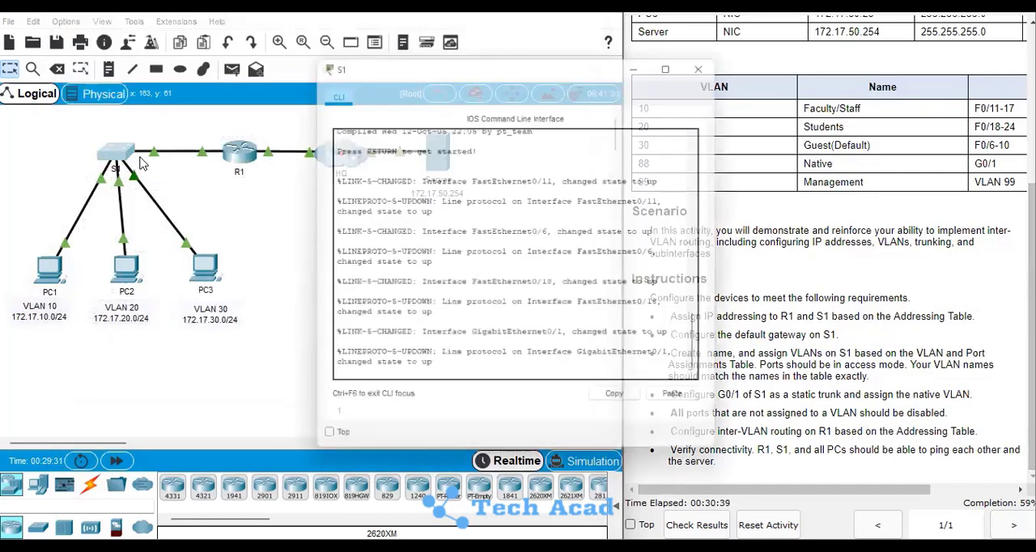
pyautogui.press('Return')
pyautogui.press('Return')
pyautogui.press('Return')
pyautogui.press('Return')
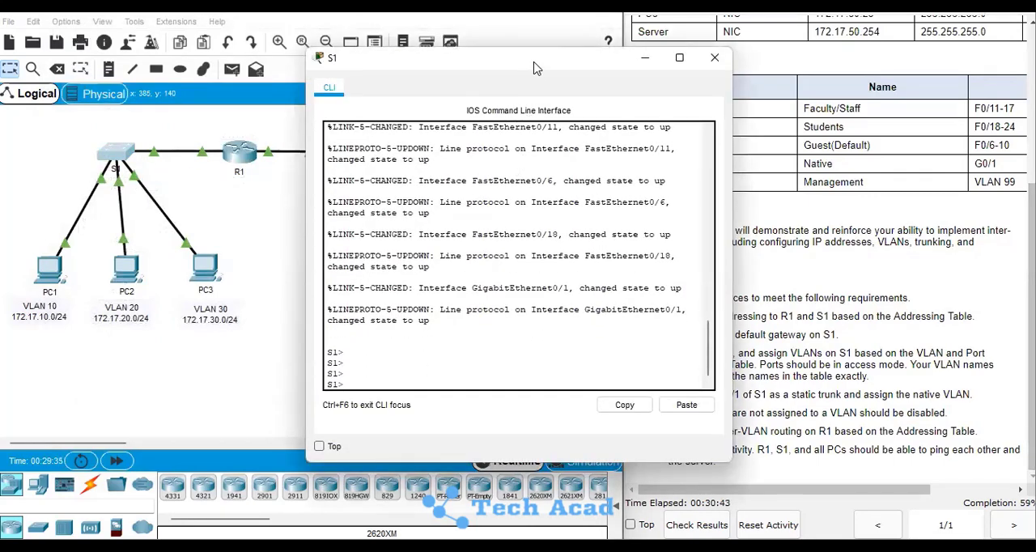
pyautogui.moveTo(536, 70); pyautogui.dragTo(312, 85)
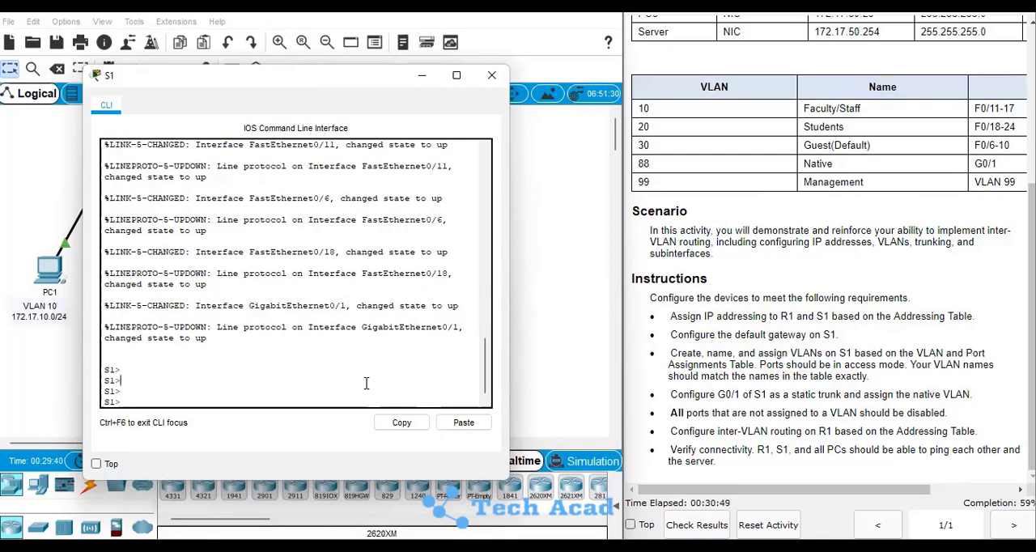
# Enter privileged EXEC mode and then global configuration mode on S1
pyautogui.write('en')
pyautogui.press('Return')
pyautogui.press('Return')
pyautogui.press('Return')
pyautogui.write('c')
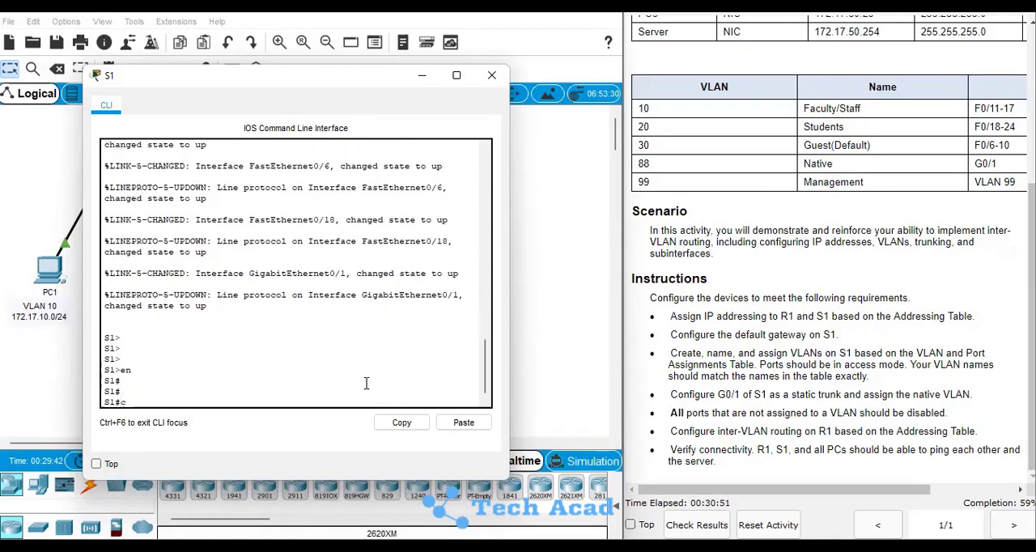
pyautogui.write('onf t')
pyautogui.press('Return')
pyautogui.press('Return')
pyautogui.press('Return')
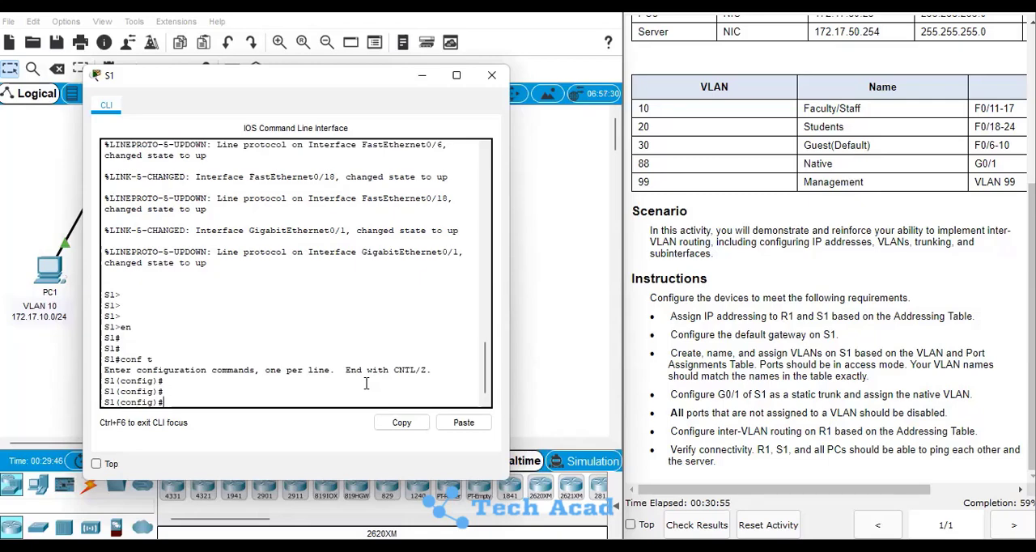
# Set S1's default gateway to 172.17.99.1, as given in the addressing table
pyautogui.write('ip dega')
pyautogui.press('Tab')
pyautogui.press('BackSpace')
pyautogui.press('BackSpace')
pyautogui.write('fa')
pyautogui.press('Tab')
pyautogui.write('1')
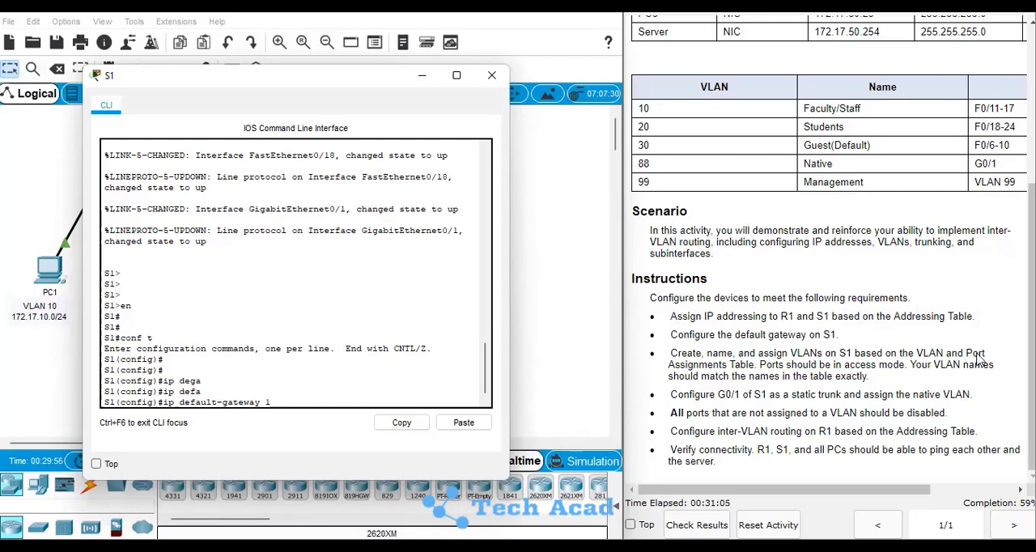
pyautogui.scroll(5, 830, 242)
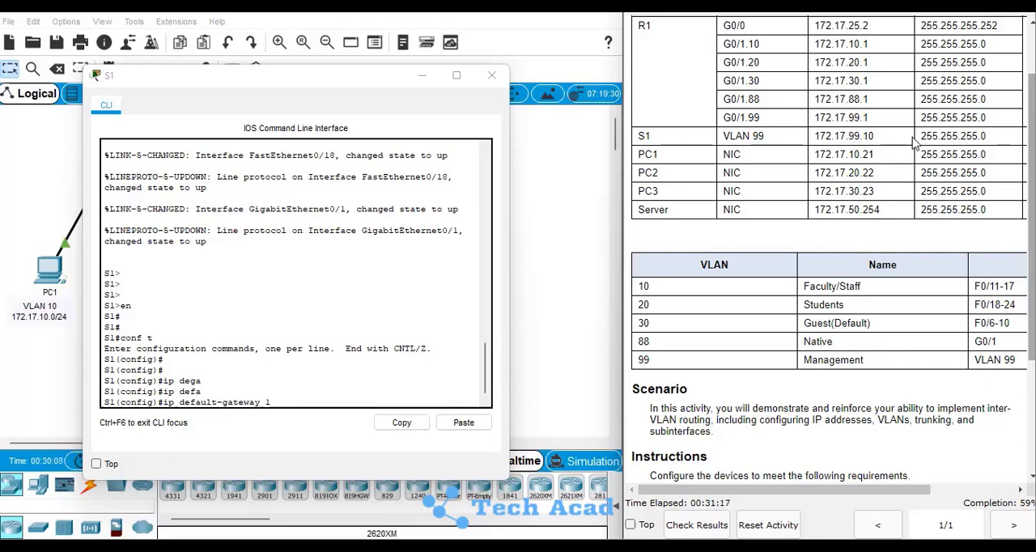
pyautogui.moveTo(826, 490); pyautogui.dragTo(898, 490)
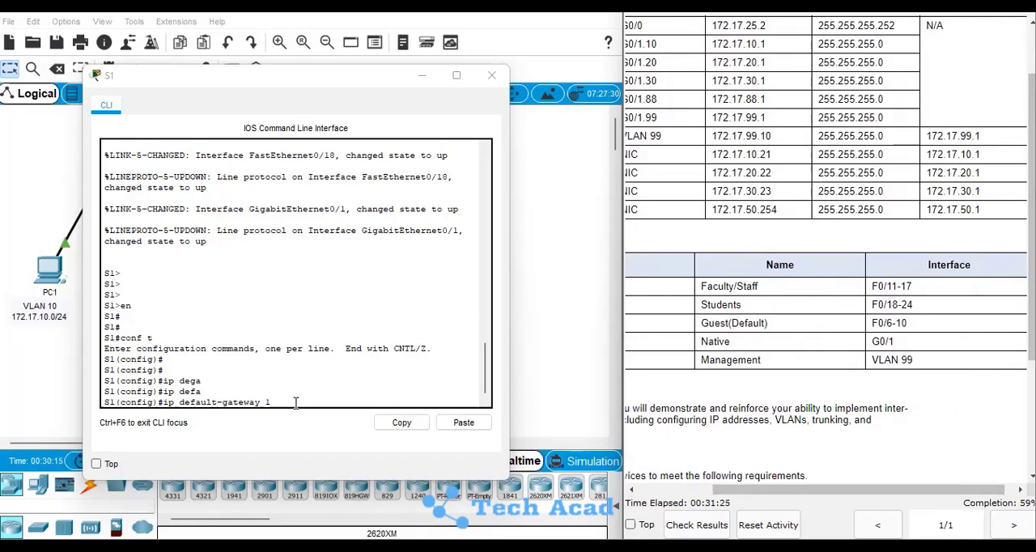
pyautogui.write('72.')
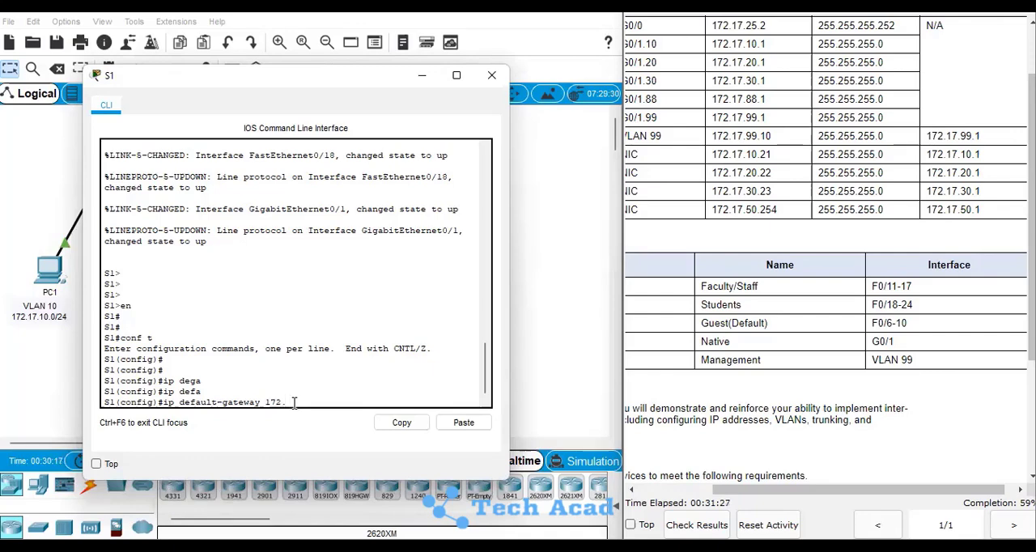
pyautogui.write('17.99.1')
pyautogui.press('Return')
pyautogui.press('Return')
pyautogui.press('Return')
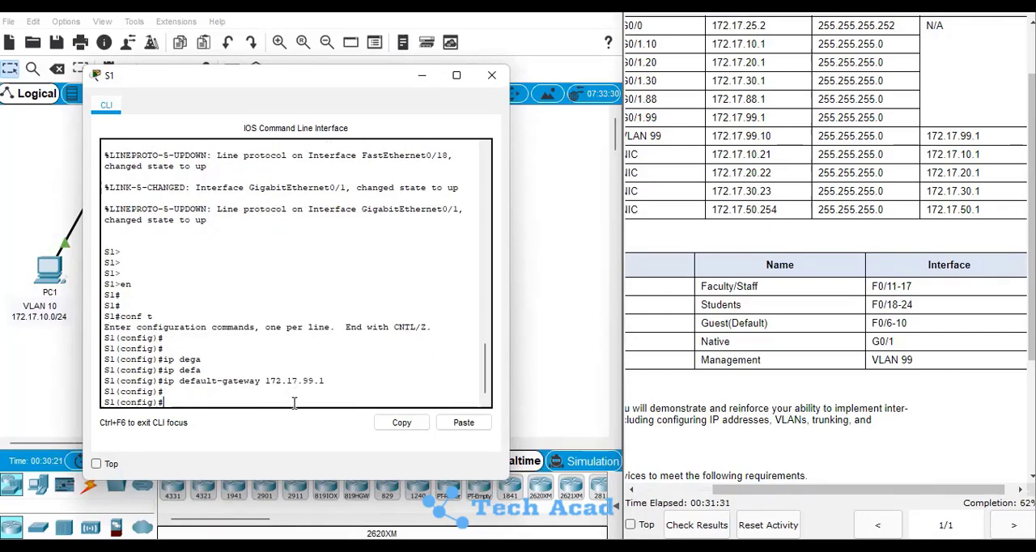
# Create VLAN 10 on S1 according to the VLAN table in the instructions
pyautogui.click(685, 490)
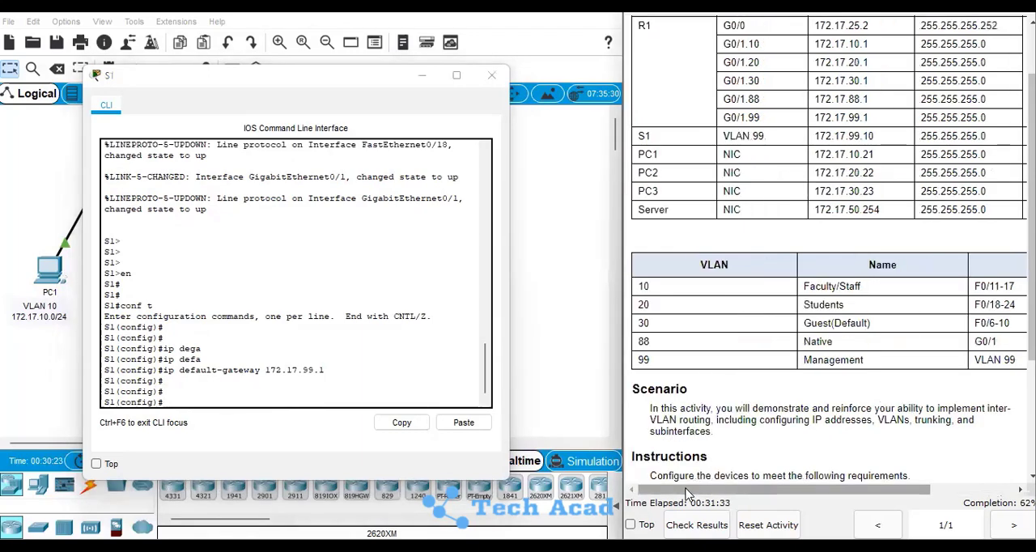
pyautogui.scroll(-5, 939, 442)
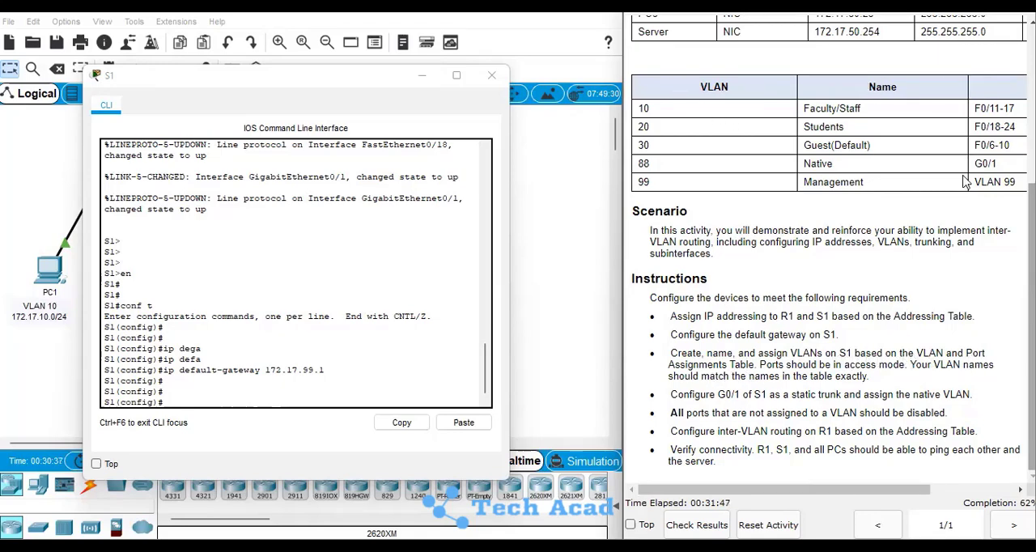
pyautogui.click(275, 395)
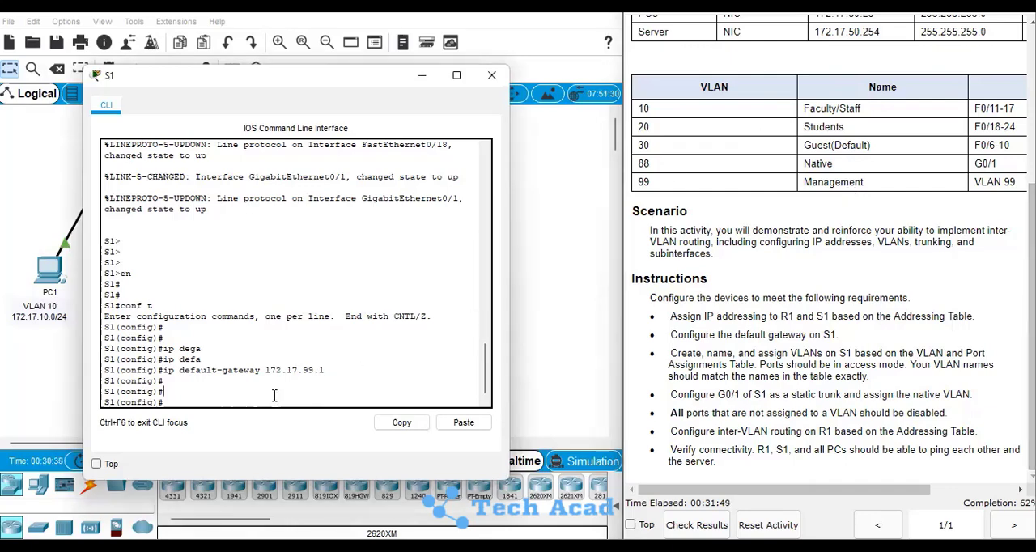
pyautogui.press('Return')
pyautogui.write('int')
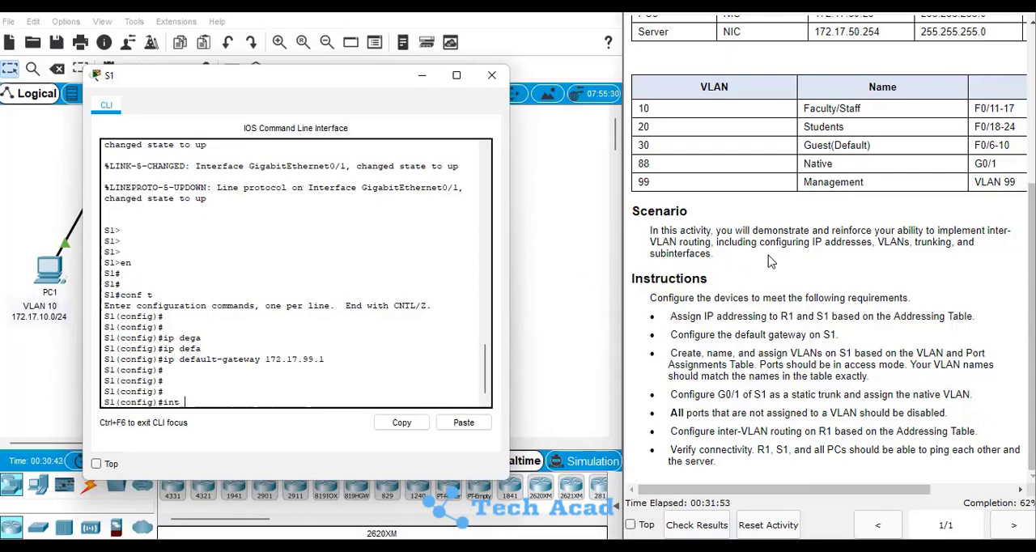
pyautogui.press('BackSpace')
pyautogui.press('BackSpace')
pyautogui.write('vlan 10')
pyautogui.press('Return')
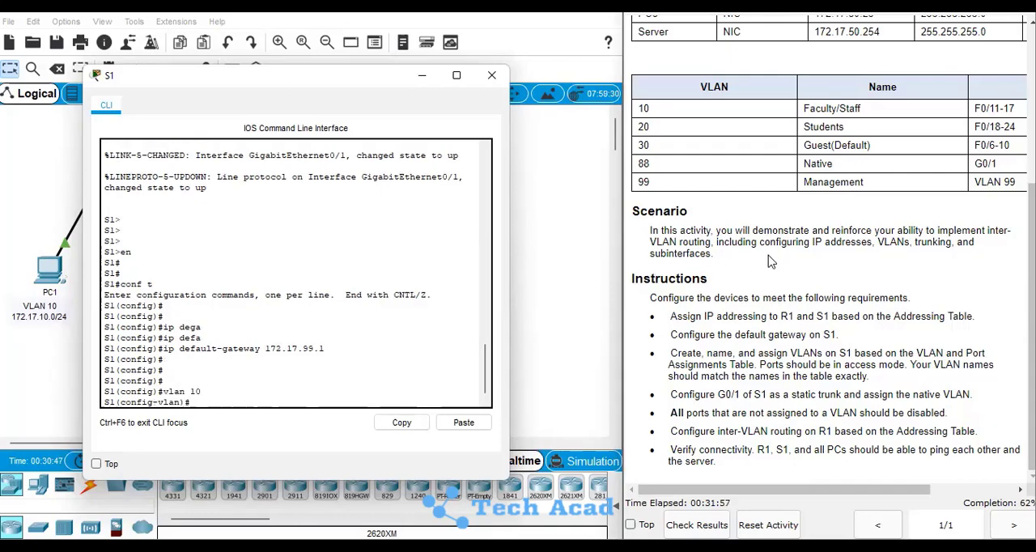
# Name VLAN 10 Faculty/Staff on S1
pyautogui.write('name Faculty/S')
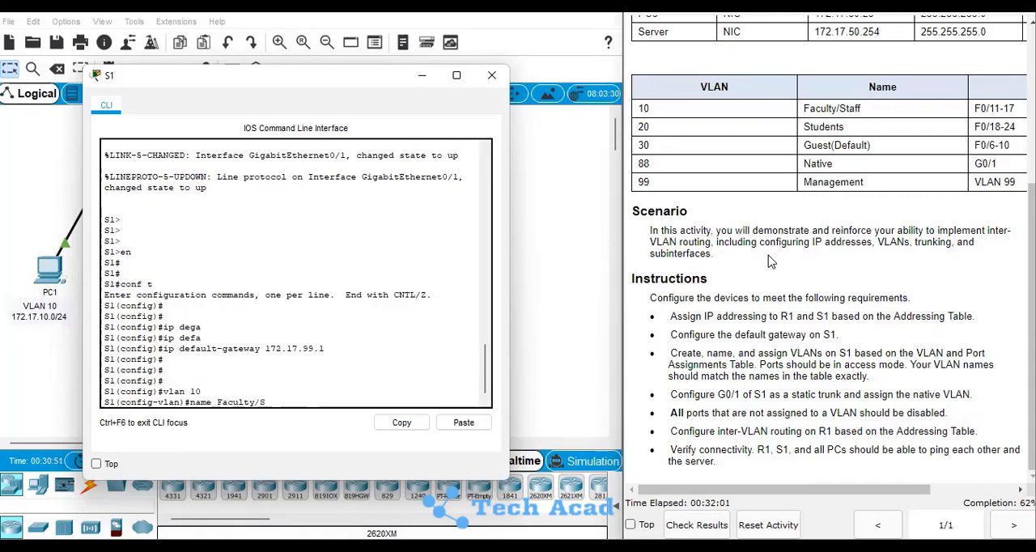
pyautogui.write('taff')
pyautogui.press('Return')
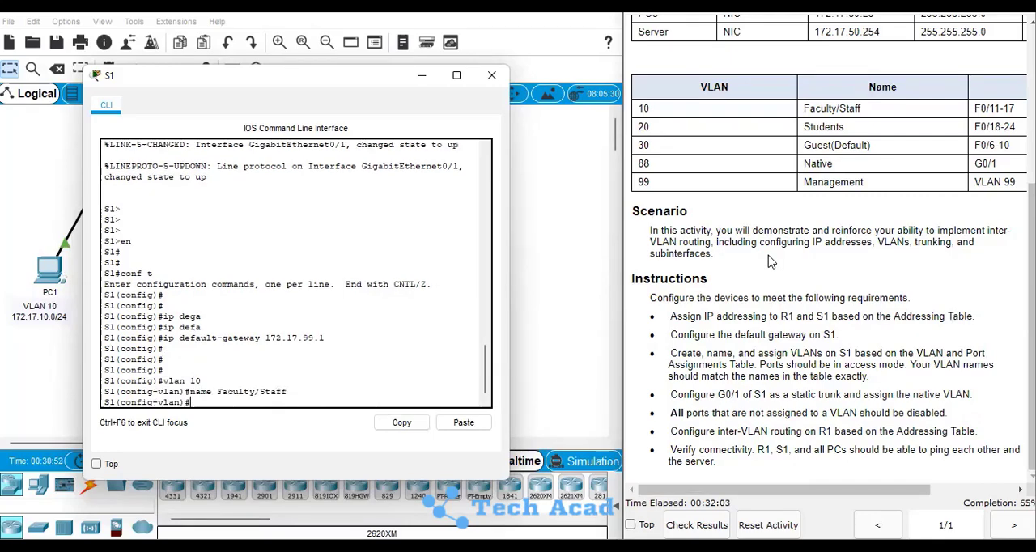
# Create VLAN 20 on S1 and name it Students
pyautogui.write('vlan 20')
pyautogui.press('Return')
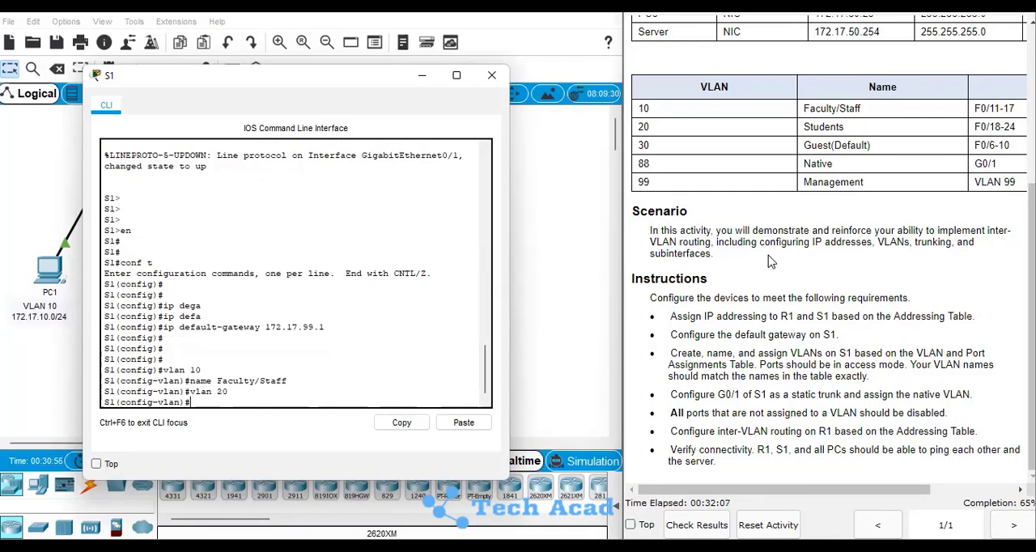
pyautogui.write('name Students')
pyautogui.press('Return')
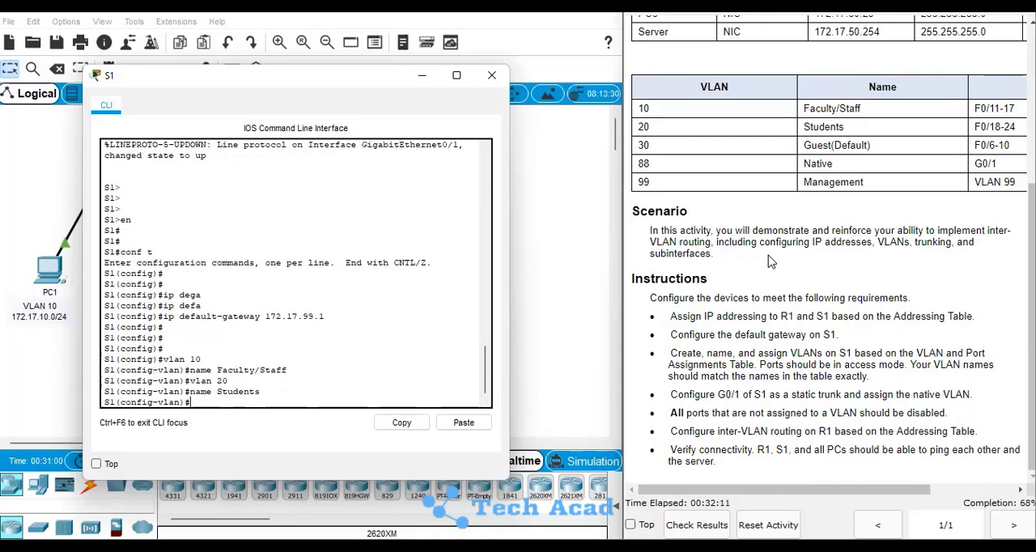
# Create VLAN 30 on S1 and name it Guest(Default)
pyautogui.write('vlan 30')
pyautogui.press('Return')
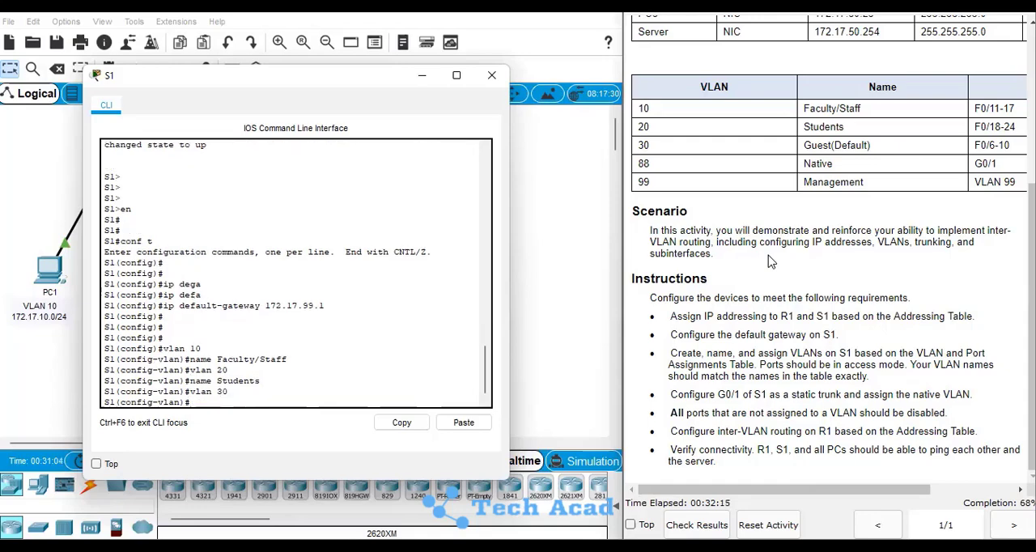
pyautogui.write('name Guest(Default')
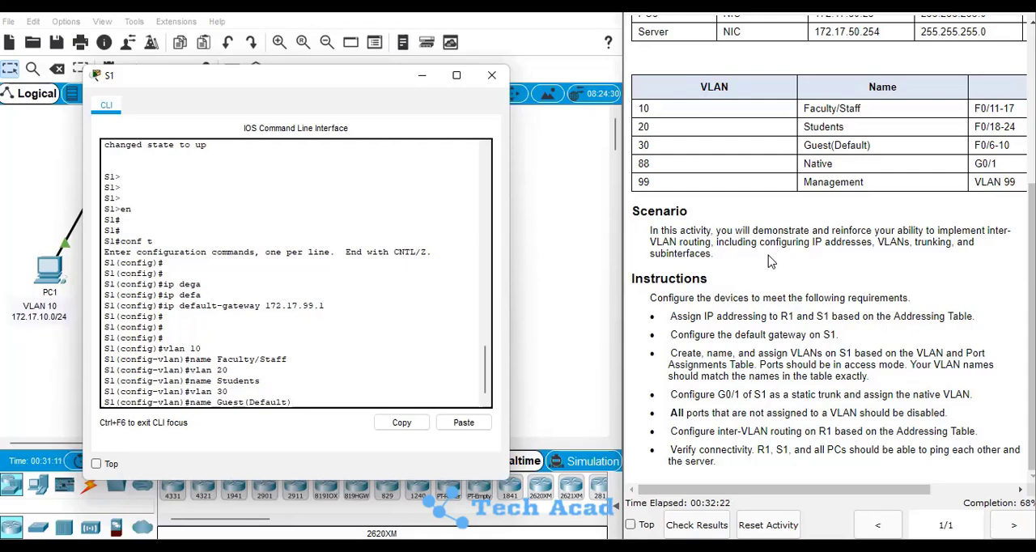
pyautogui.press('Return')
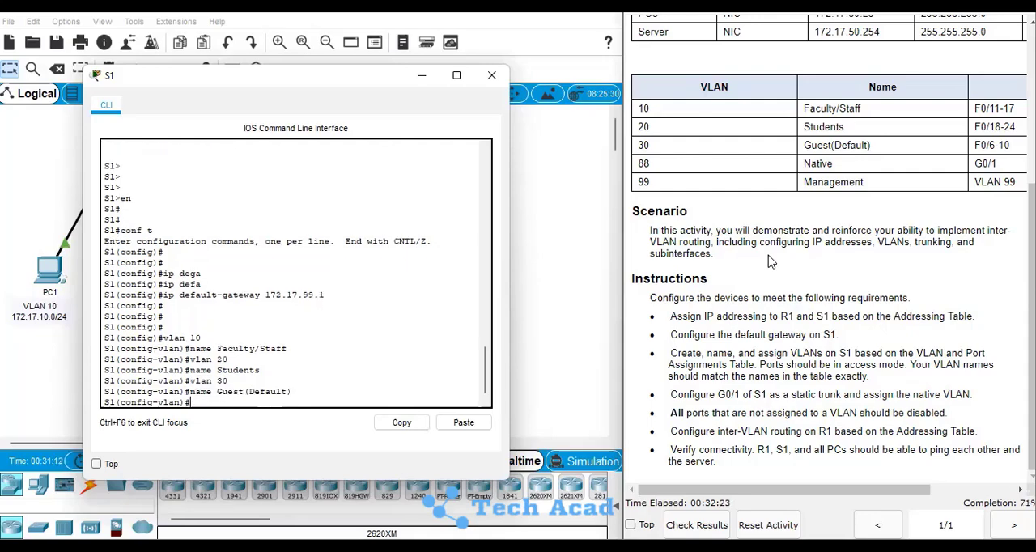
# Create VLAN 88 on S1 and name it Native
pyautogui.write('vlan')
pyautogui.write(' 88')
pyautogui.press('Return')
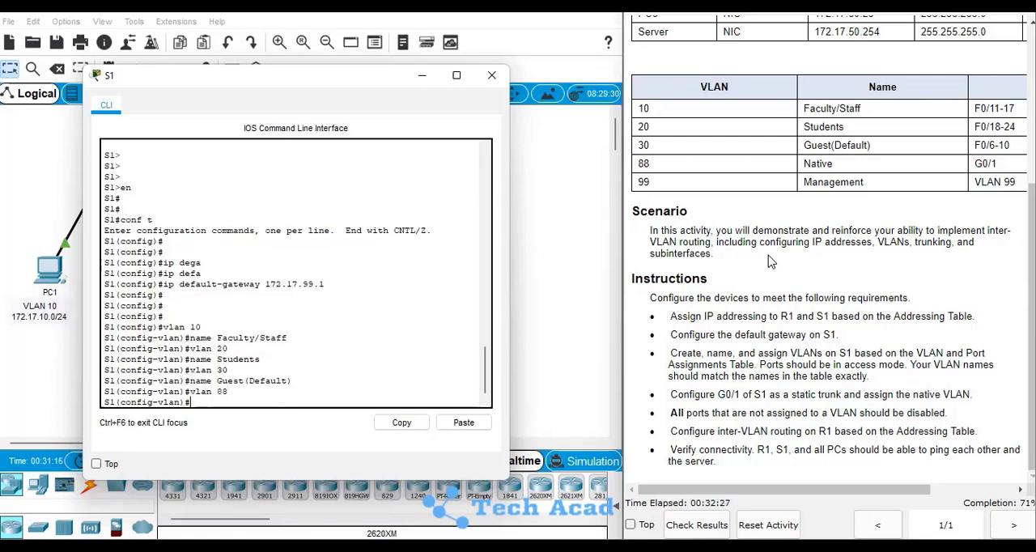
pyautogui.write('name Native')
pyautogui.press('Return')
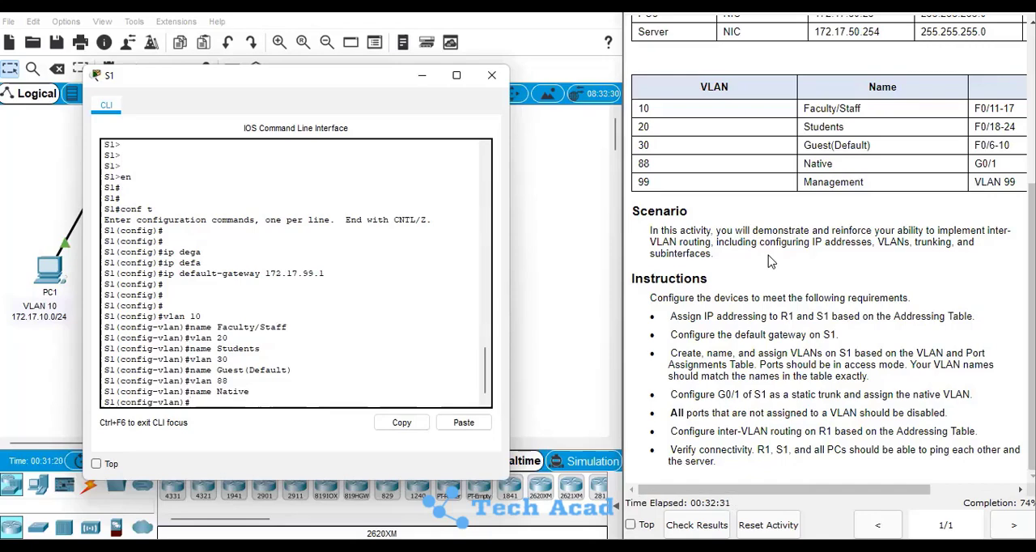
# Create VLAN 99 on S1 and name it Management
pyautogui.write('vlan 99')
pyautogui.press('Return')
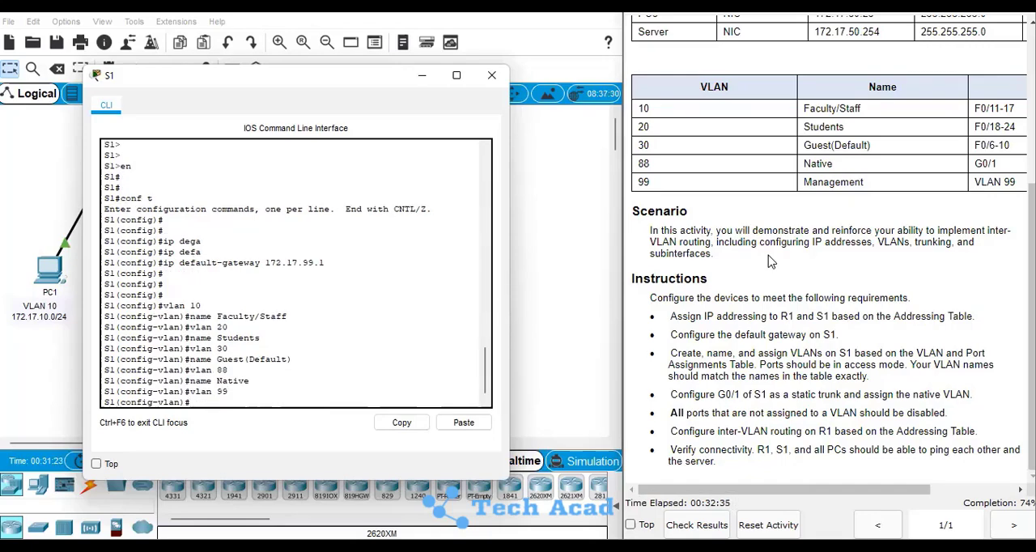
pyautogui.write('name Management')
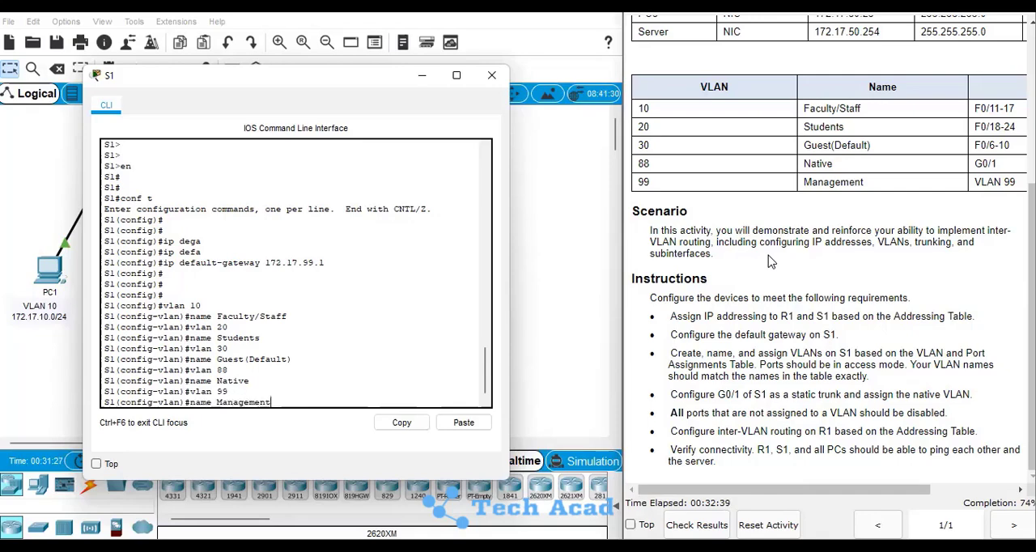
pyautogui.press('Return')
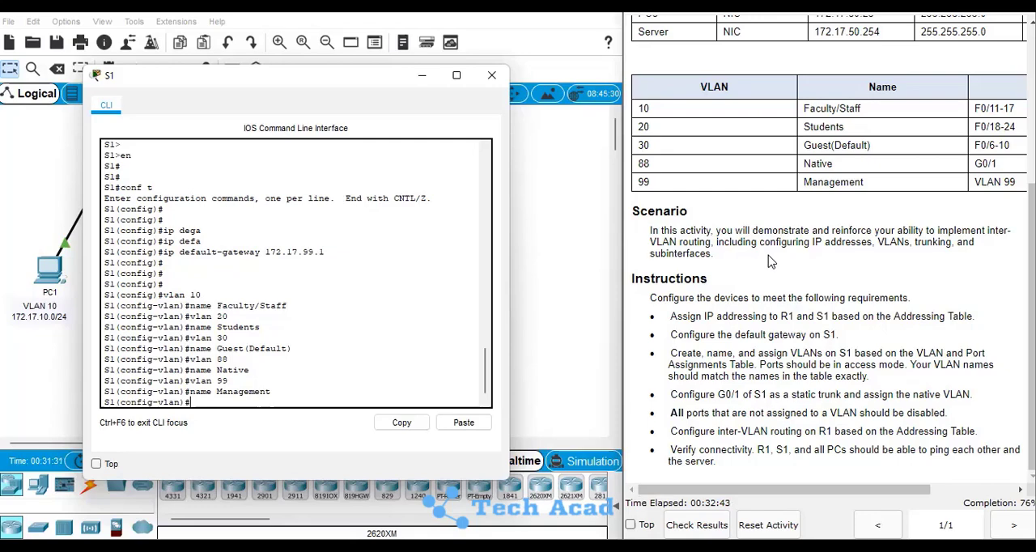
pyautogui.press('Return')
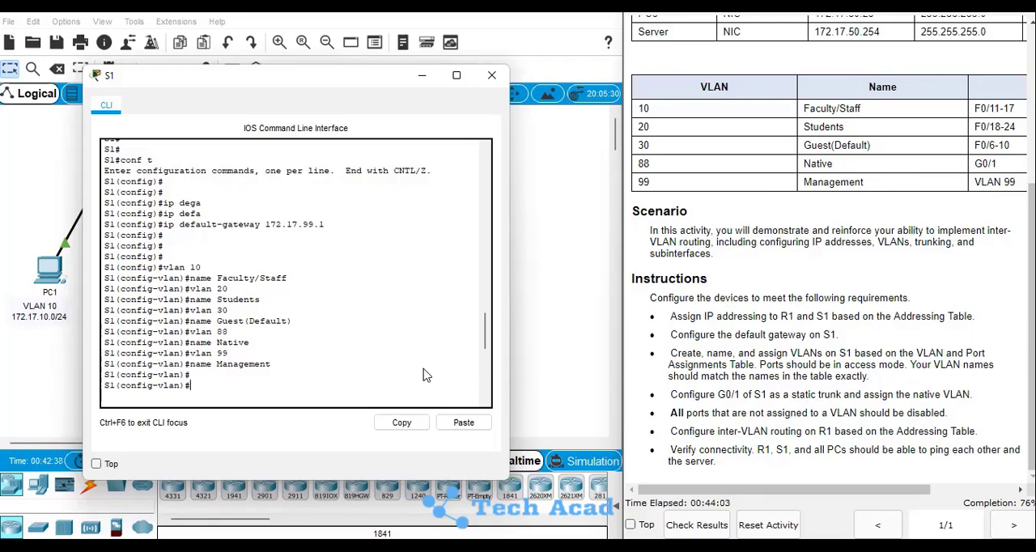
# Resume the S1 console session and enter privileged EXEC mode again
pyautogui.press('Return')
pyautogui.press('Return')
pyautogui.press('Return')
pyautogui.press('Return')
pyautogui.press('Return')
pyautogui.press('Return')
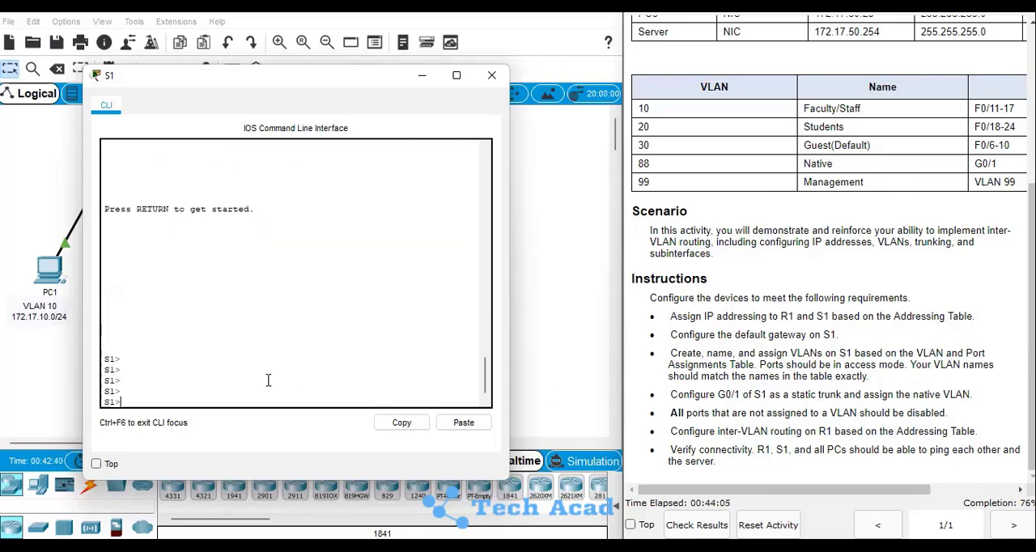
pyautogui.write('end')
pyautogui.press('BackSpace')
# Return to global configuration mode on S1
pyautogui.press('Return')
pyautogui.press('Return')
pyautogui.press('Return')
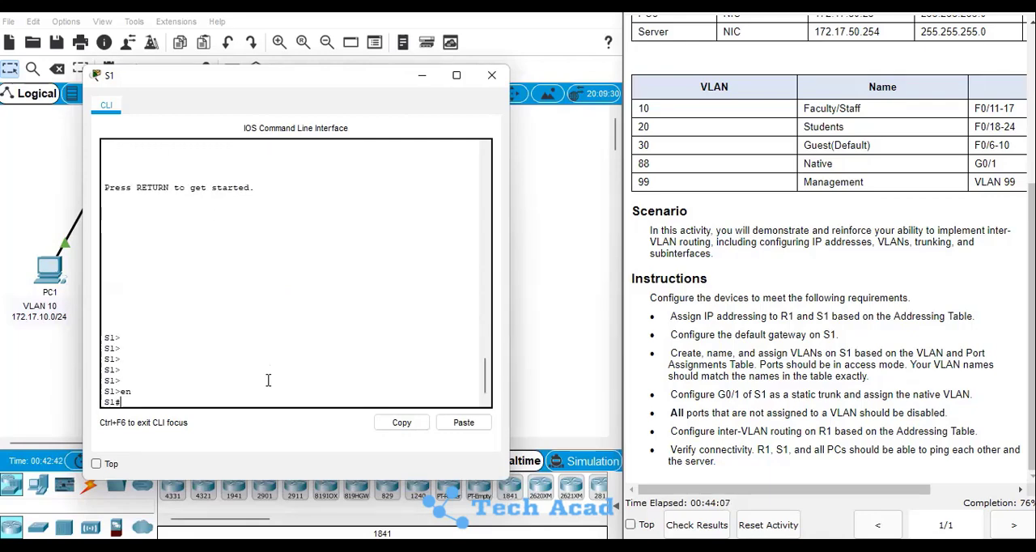
pyautogui.write('conf t')
pyautogui.press('Return')
pyautogui.press('Return')
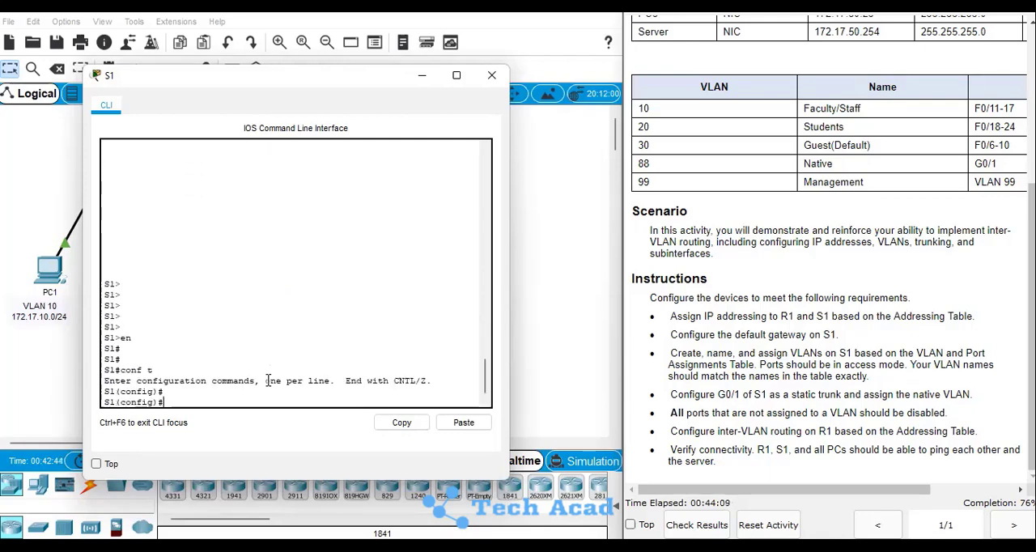
pyautogui.press('Return')
pyautogui.press('Return')
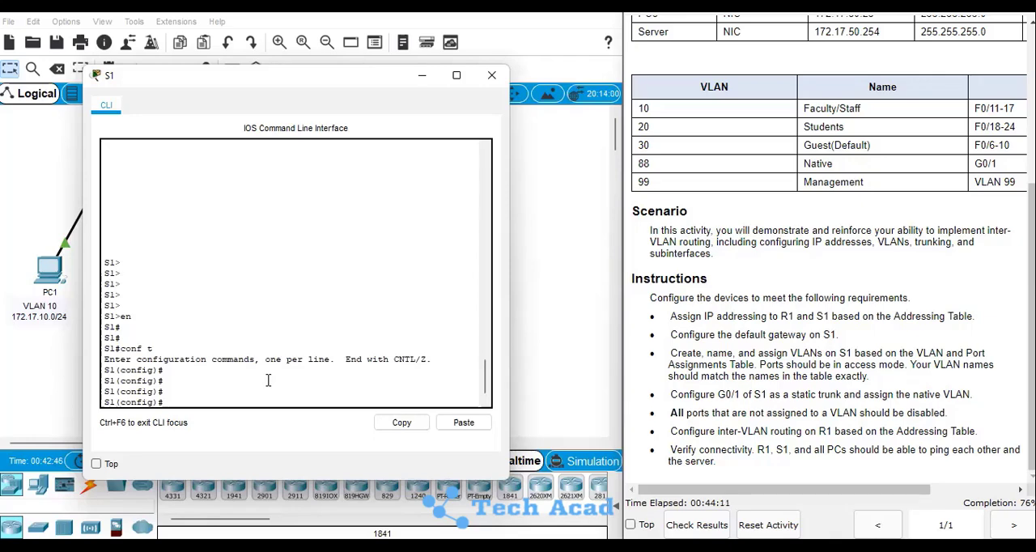
# Put S1's interface range fa0/11-17 into switchport access mode
pyautogui.write('int range fa0///-17')
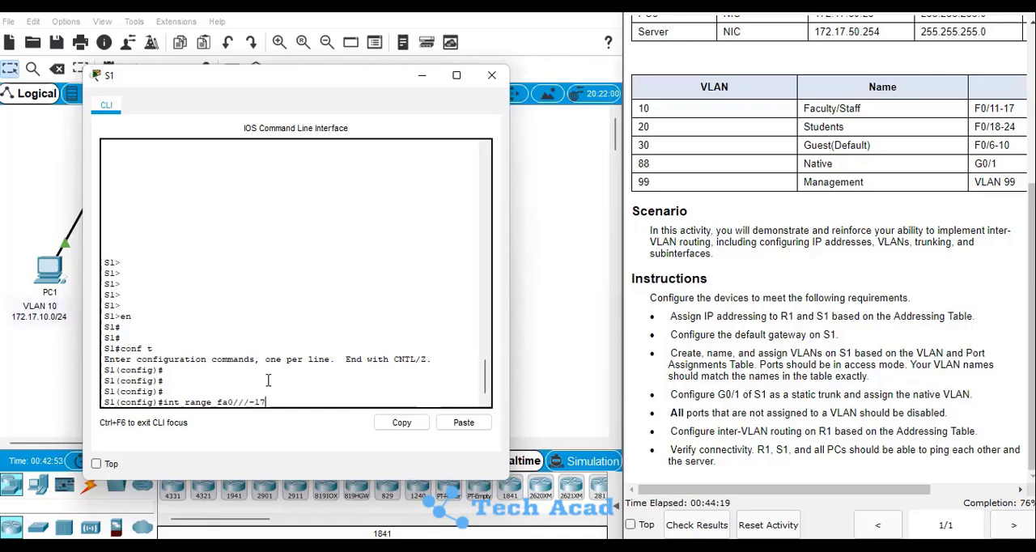
pyautogui.press('BackSpace')
pyautogui.press('BackSpace')
pyautogui.write('11-17')
pyautogui.press('Return')
pyautogui.press('Return')
pyautogui.press('Return')
pyautogui.write('s')
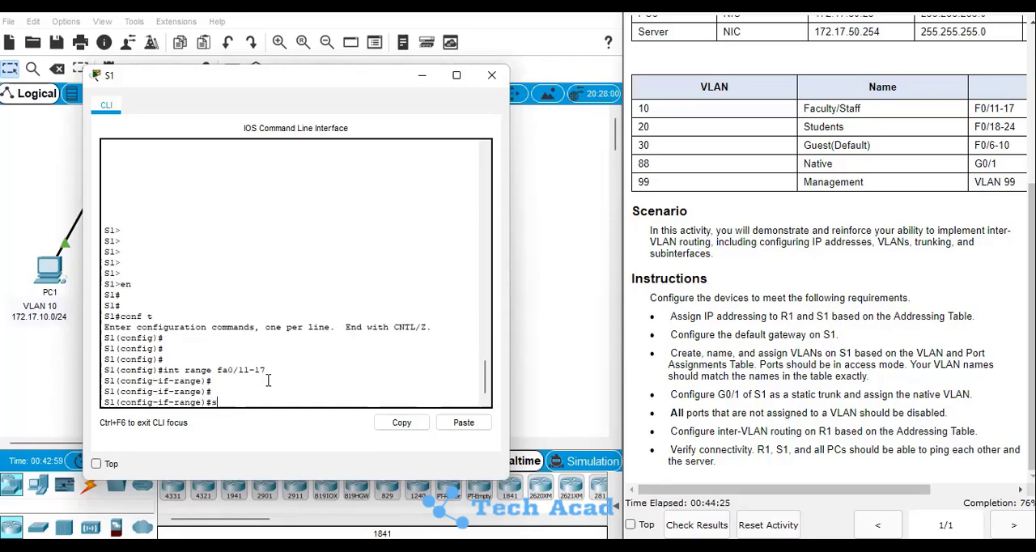
pyautogui.write('witchport mode access')
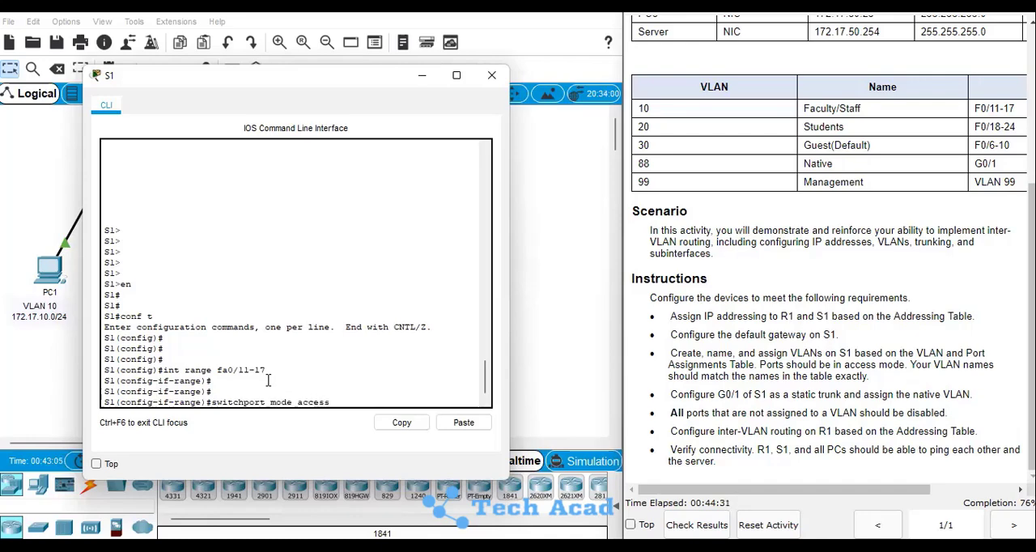
pyautogui.press('Return')
# Assign the fa0/11-17 access ports to VLAN 10
pyautogui.write('s')
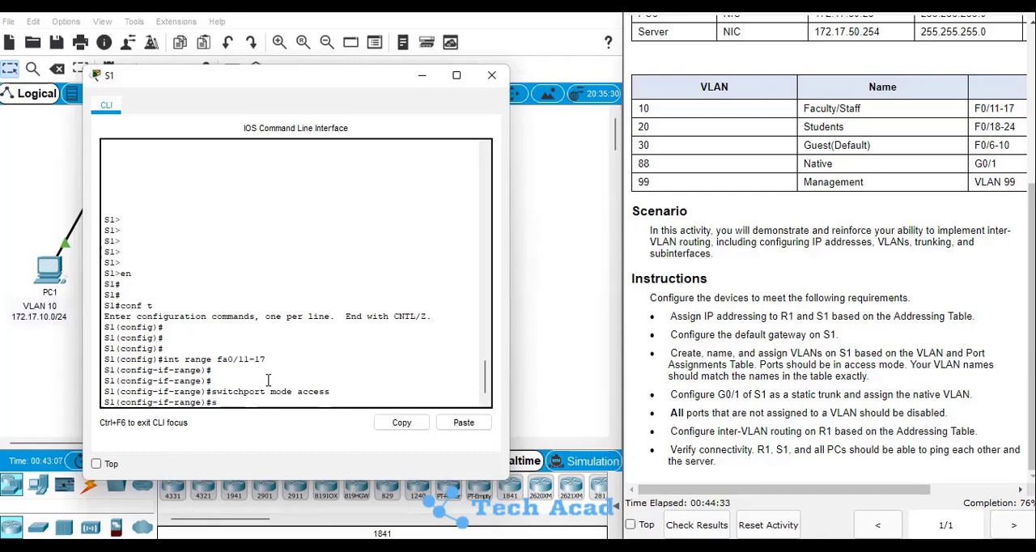
pyautogui.write('witchport access vlan 10')
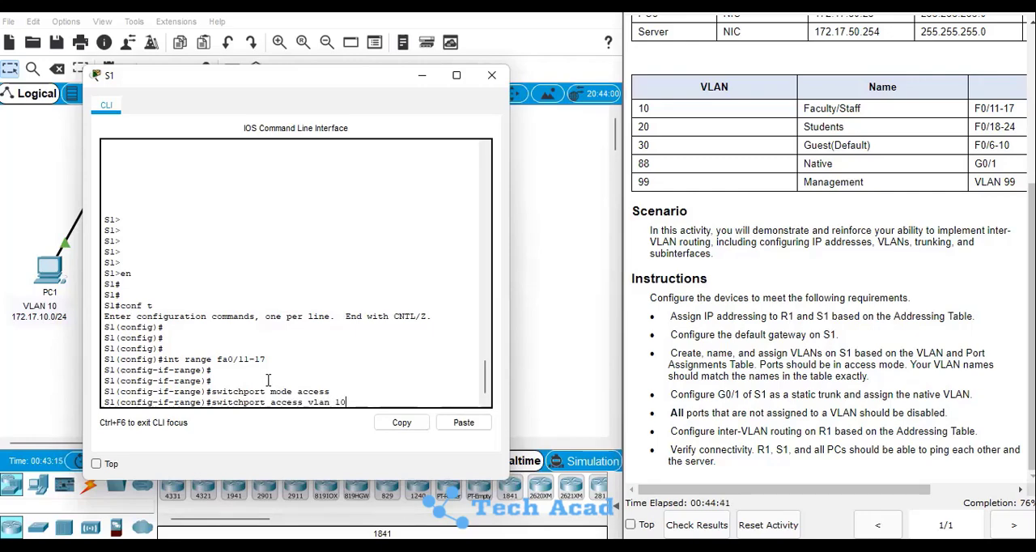
pyautogui.press('Return')
pyautogui.press('Return')
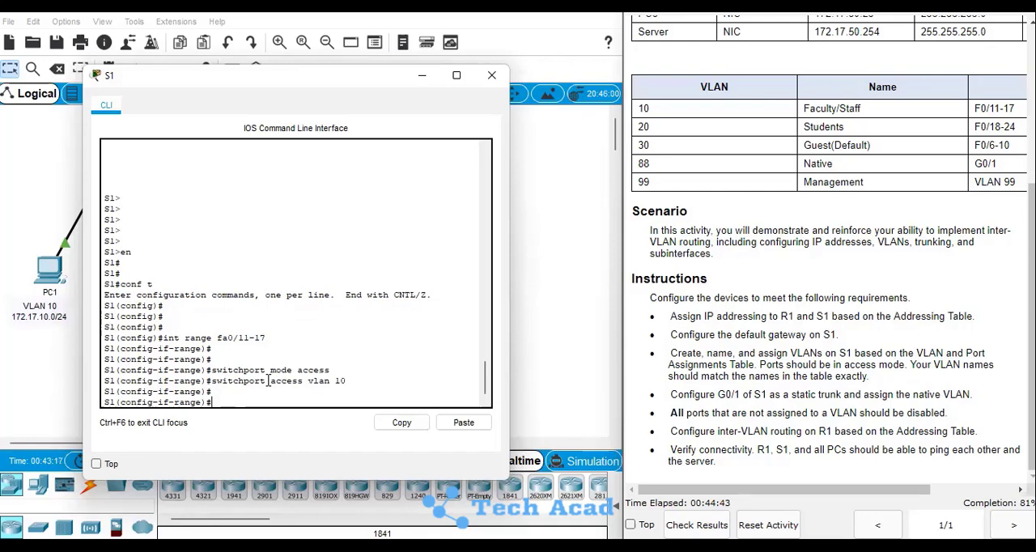
# Put S1's interface range fa0/18-24 into switchport access mode
pyautogui.write('int range fa0/')
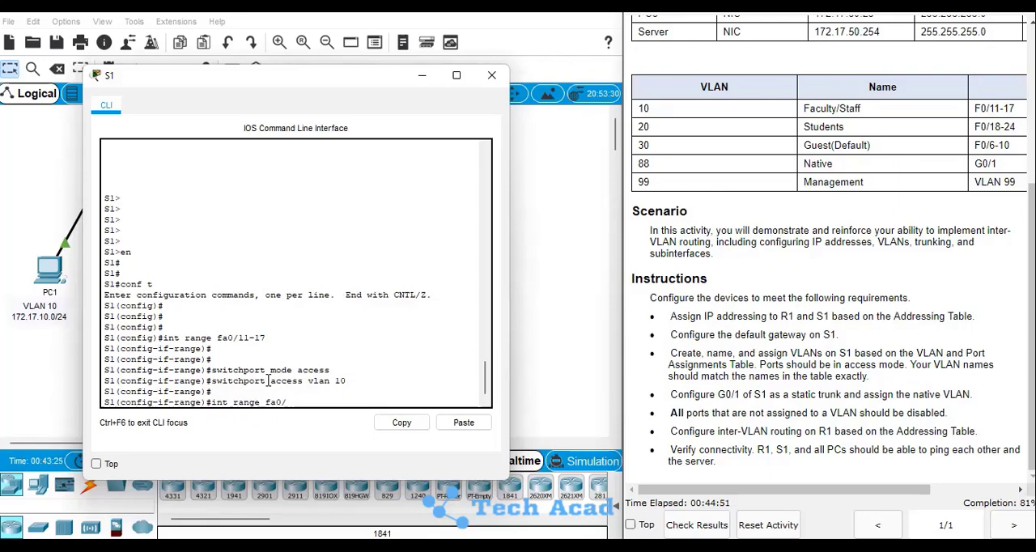
pyautogui.write('18-24')
pyautogui.press('Return')
pyautogui.write('sw')
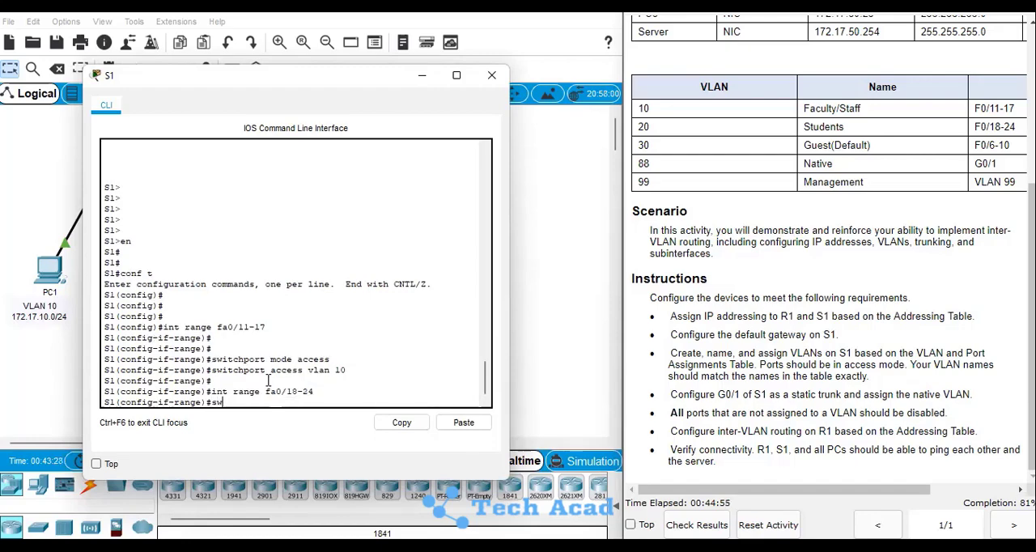
pyautogui.write('itchport mode access')
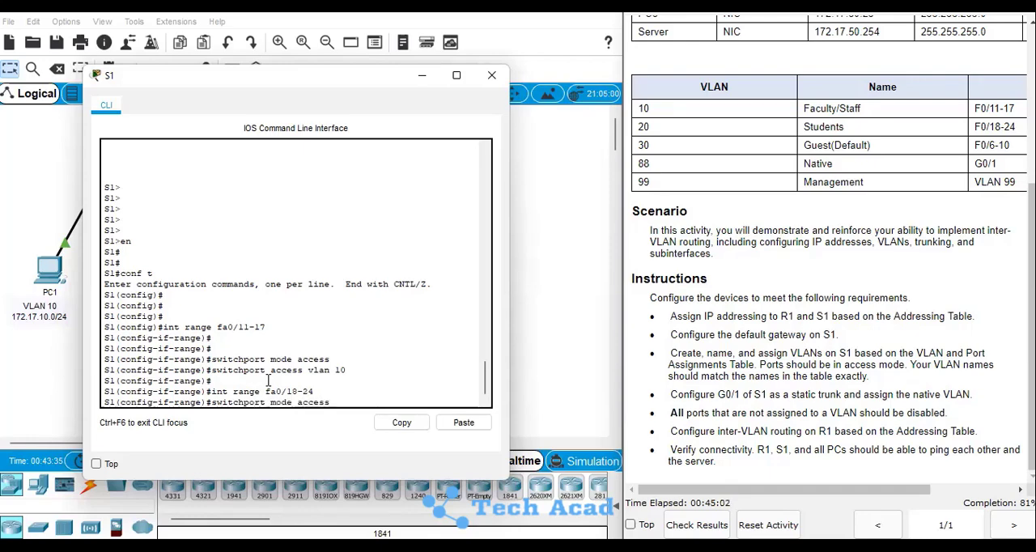
pyautogui.press('Return')
# Assign the fa0/18-24 access ports to VLAN 20
pyautogui.write('s')
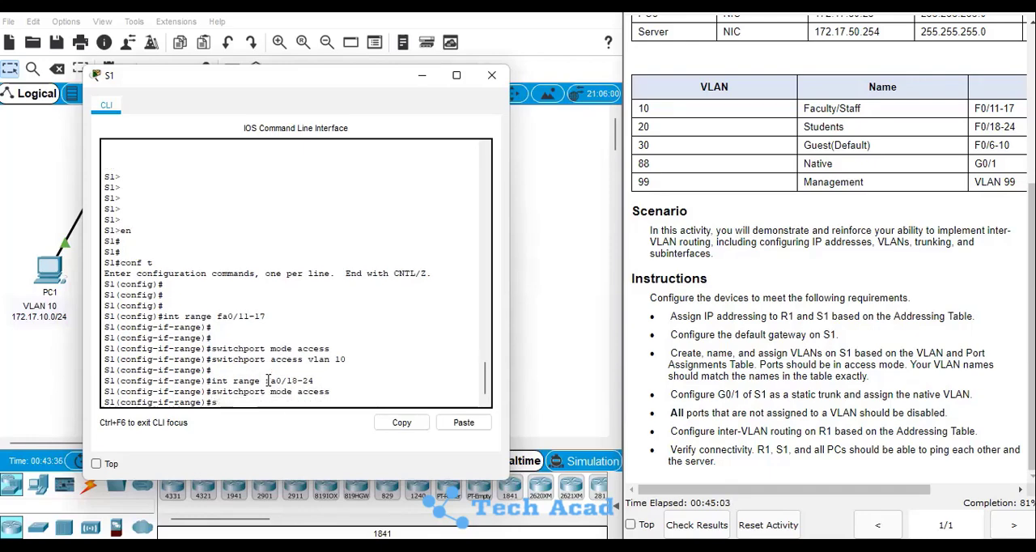
pyautogui.write('witch acc')
pyautogui.press('Tab')
pyautogui.write('vlan')
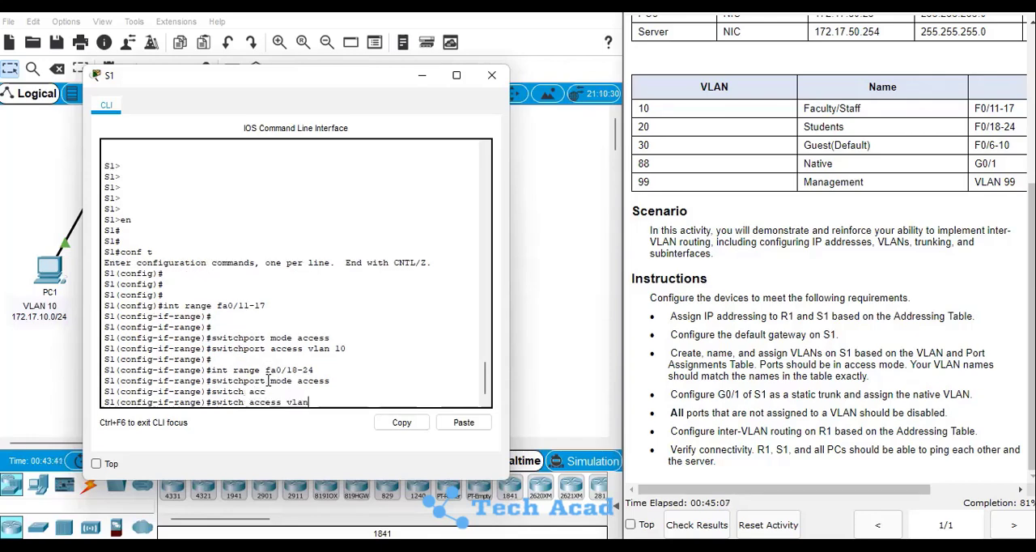
pyautogui.press('Tab')
pyautogui.write('20')
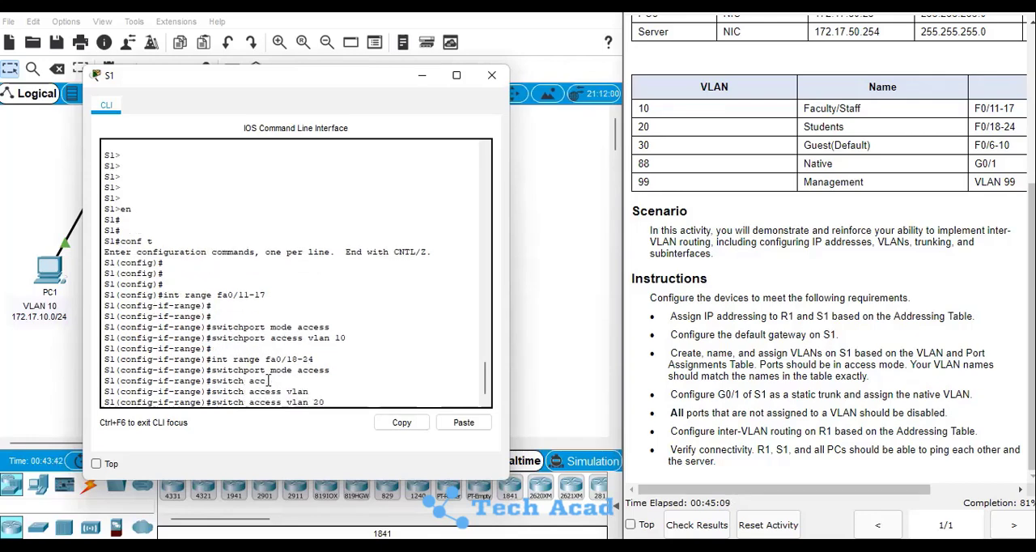
pyautogui.press('Return')
pyautogui.press('Return')
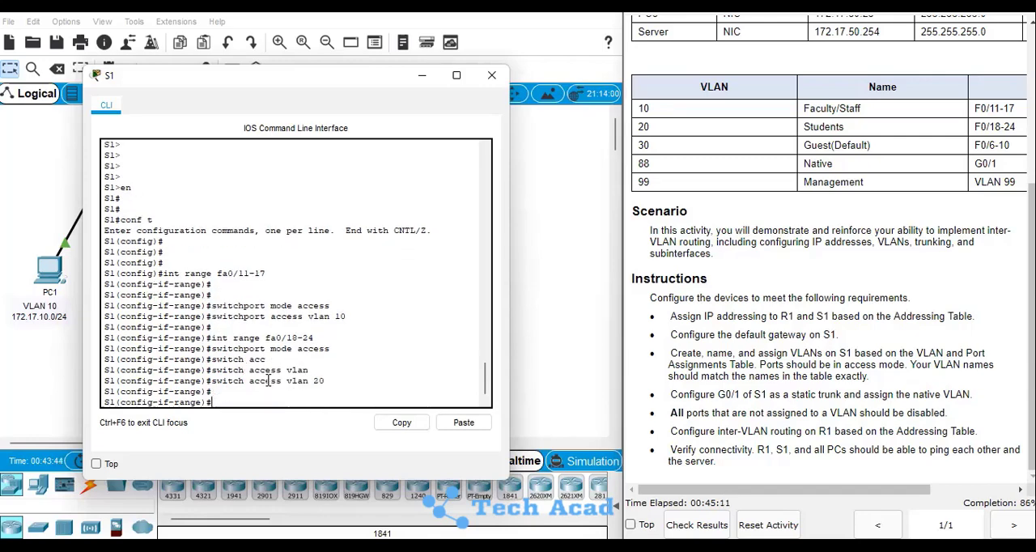
# Put S1's interface range fa0/6-10 into switchport access mode
pyautogui.write('int range fa0/')
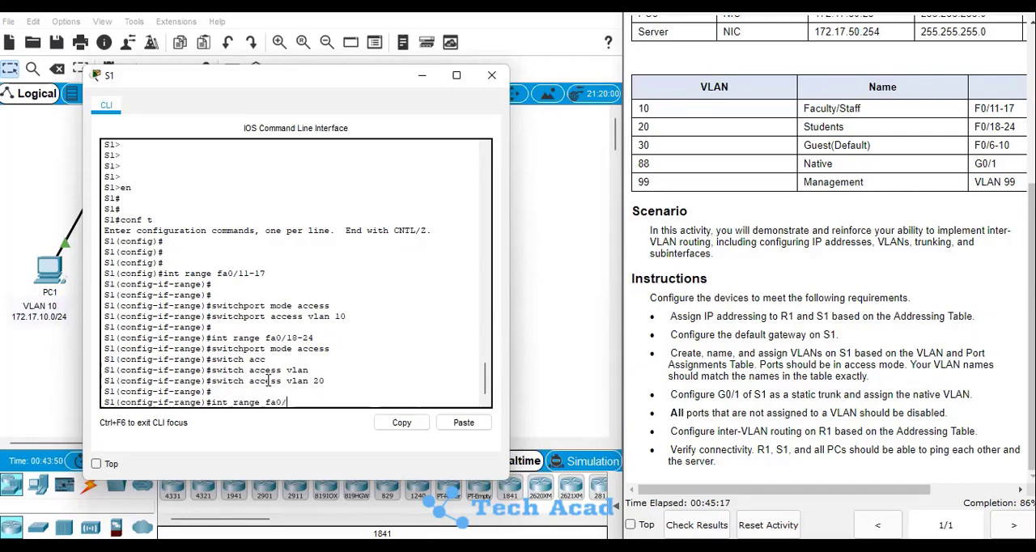
pyautogui.write('6-10')
pyautogui.press('Return')
pyautogui.write('swithc')
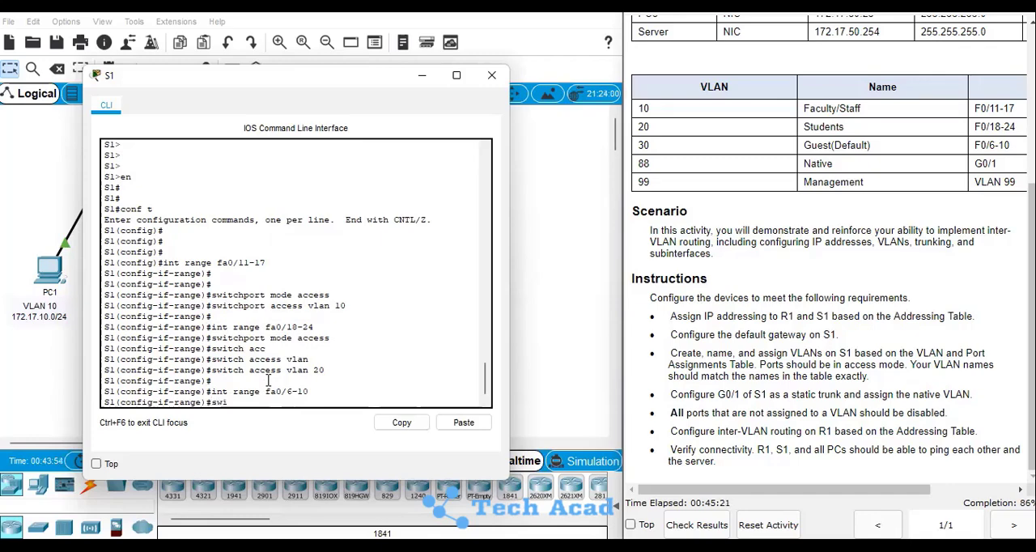
pyautogui.press('BackSpace')
pyautogui.write('c')
pyautogui.press('Tab')
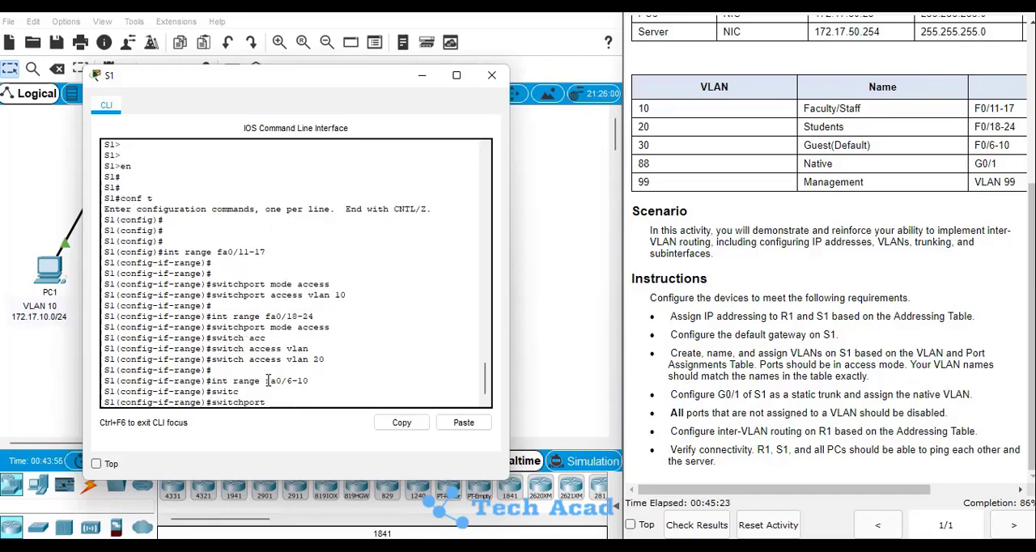
pyautogui.write('mode access')
pyautogui.press('Return')
# Assign the fa0/6-10 access ports to VLAN 30
pyautogui.write('switch')
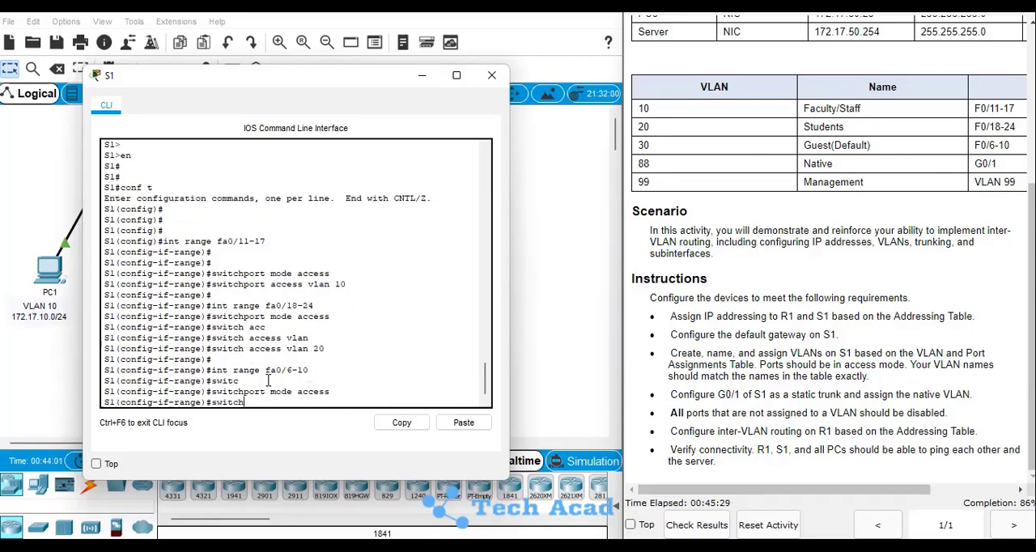
pyautogui.press('Tab')
pyautogui.write('acce')
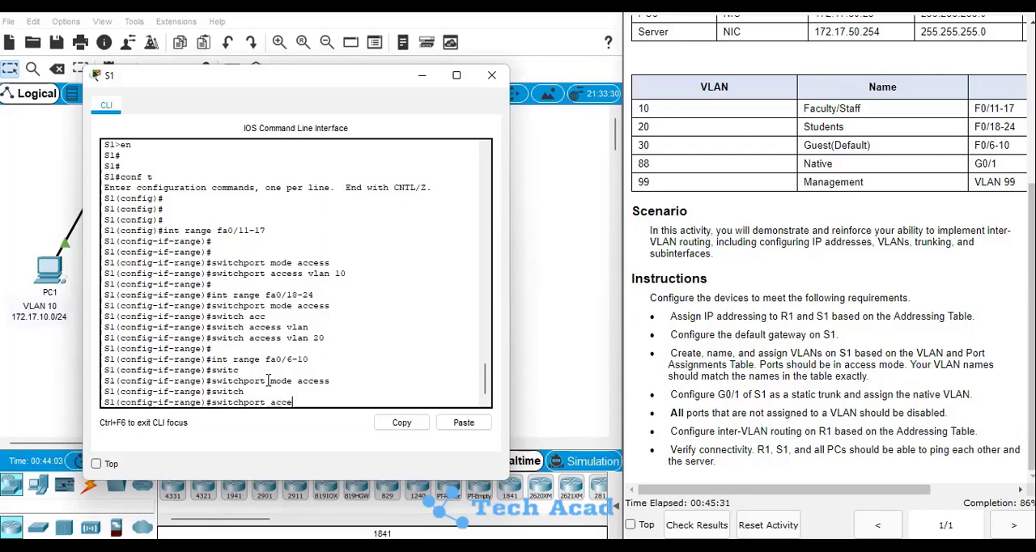
pyautogui.press('Tab')
pyautogui.write('vla')
pyautogui.press('Tab')
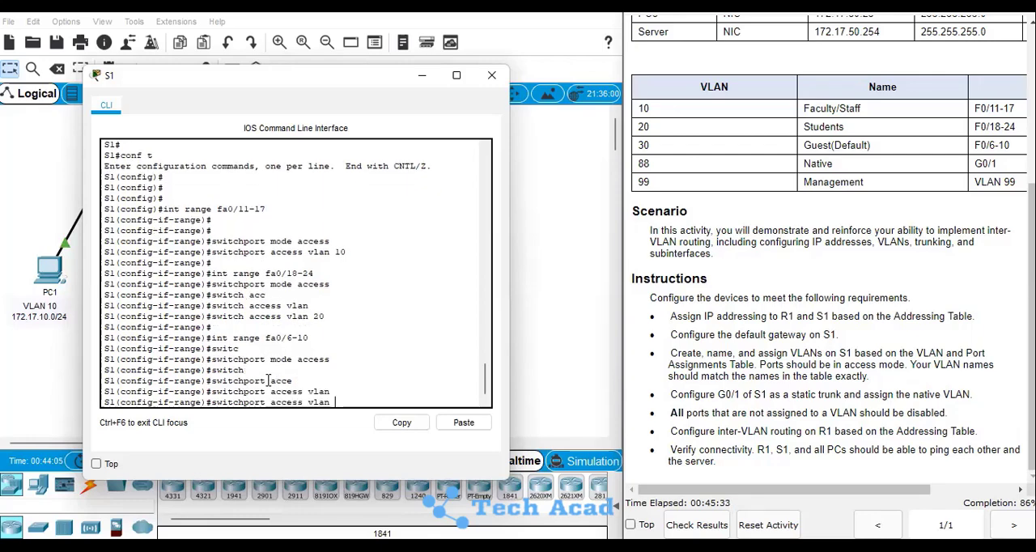
pyautogui.write('30')
pyautogui.press('Return')
pyautogui.press('Return')
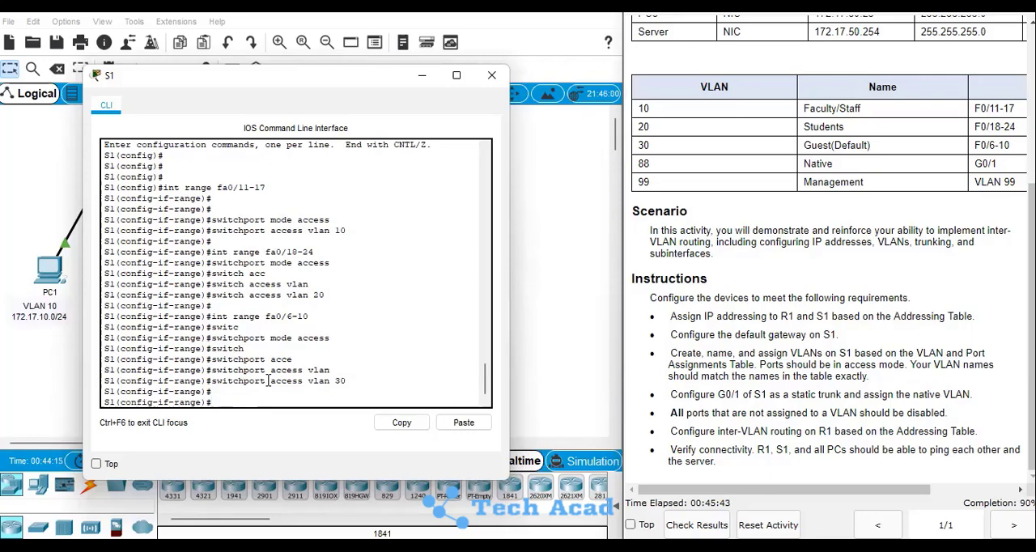
# Configure S1's g0/1 interface as a static trunk with switchport mode trunk
pyautogui.write('int g0/1')
pyautogui.moveTo(274, 84); pyautogui.dragTo(465, 98)
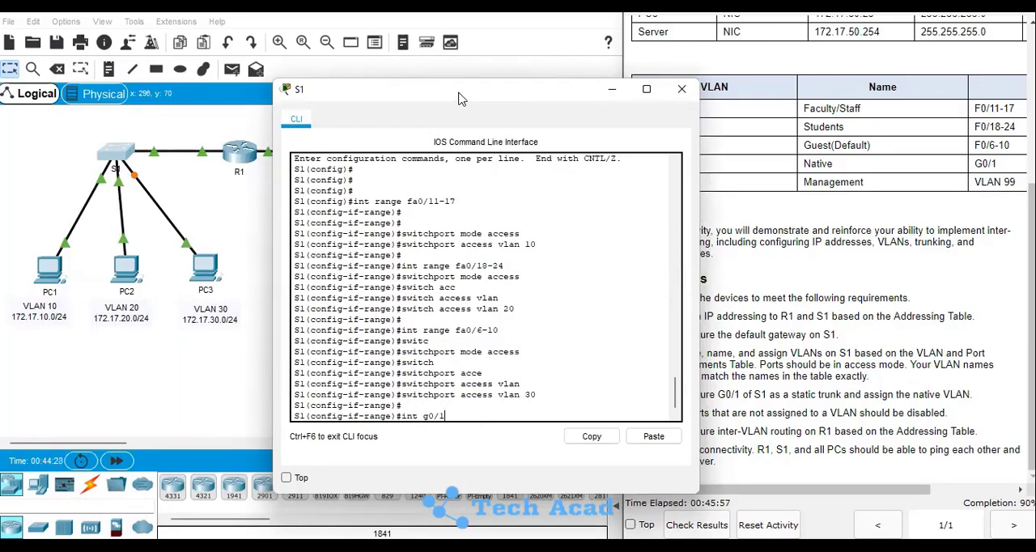
pyautogui.moveTo(462, 100); pyautogui.dragTo(360, 93)
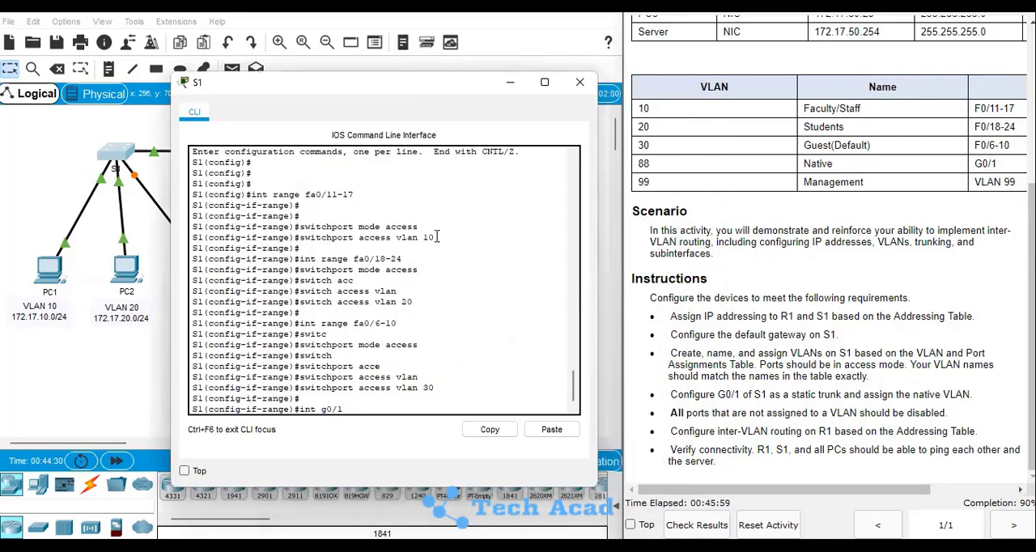
pyautogui.press('Return')
pyautogui.press('Return')
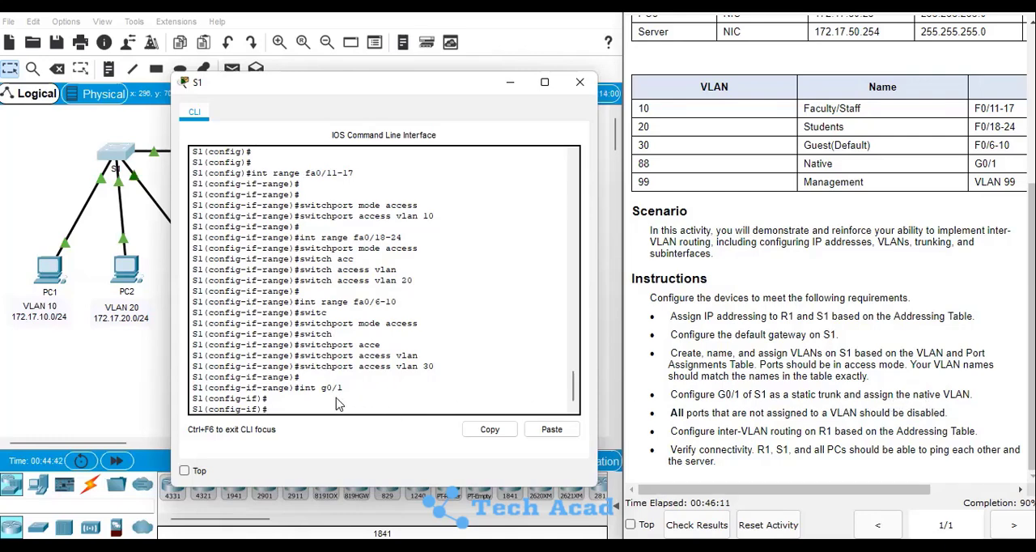
pyautogui.press('Return')
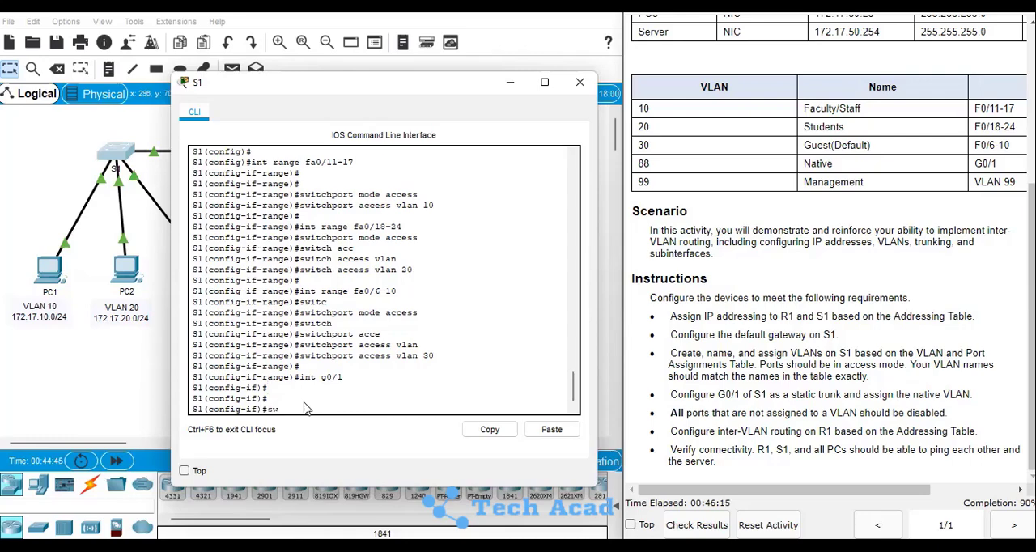
pyautogui.write('swit')
pyautogui.press('Tab')
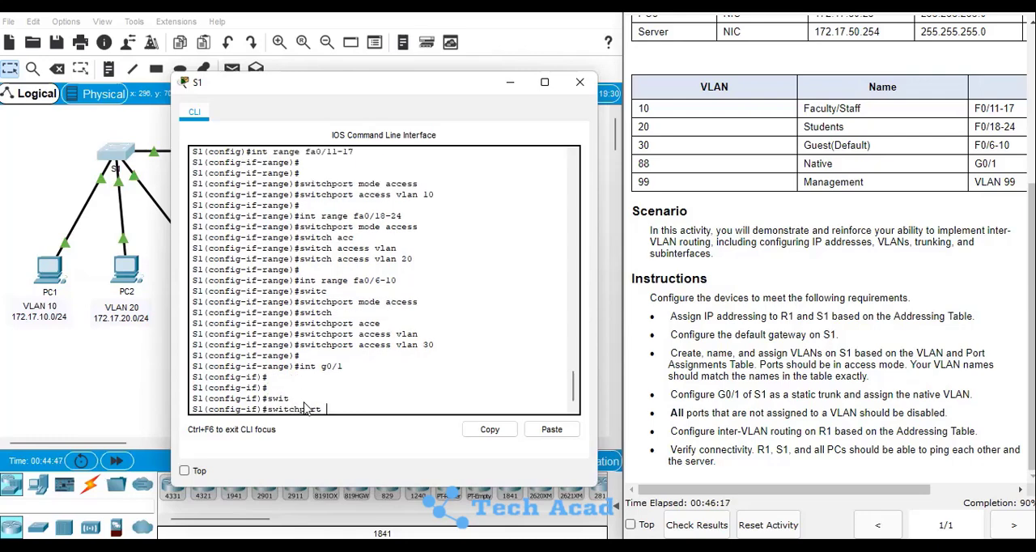
pyautogui.write('mode trun')
pyautogui.press('Tab')
pyautogui.press('Return')
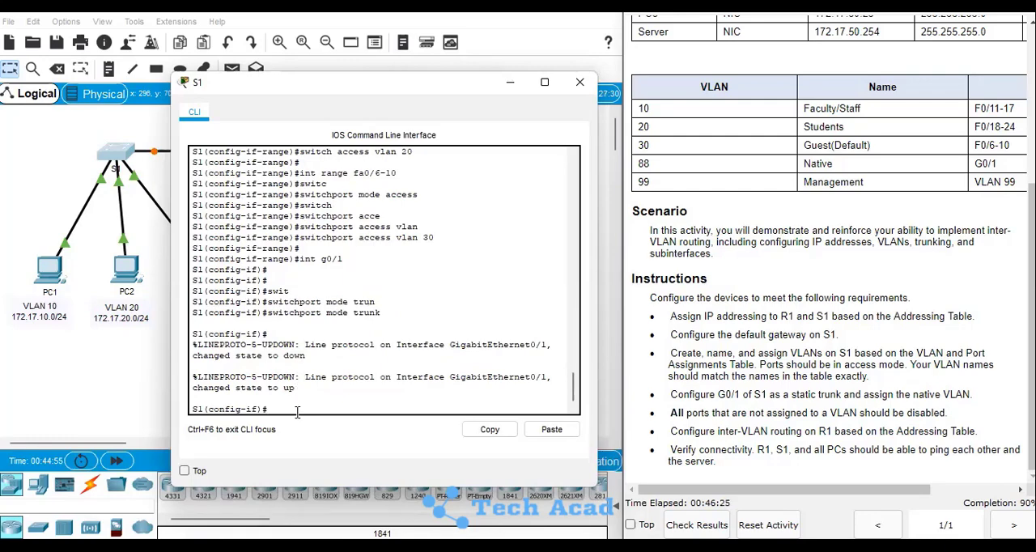
# List the switchport trunk options for g0/1 and try the command switchport trunk native 88
pyautogui.write('swit')
pyautogui.press('Tab')
pyautogui.write('trunk')
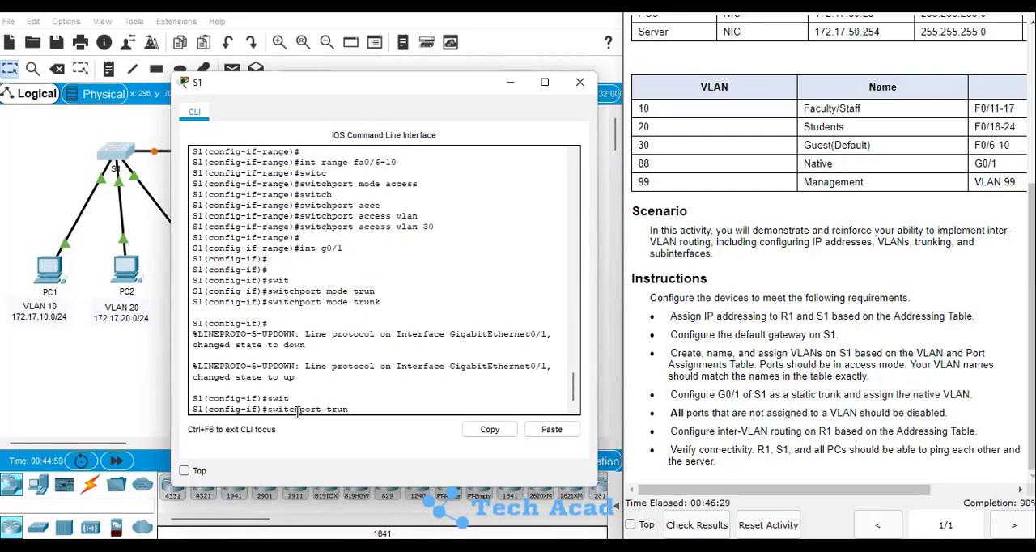
pyautogui.press('Tab')
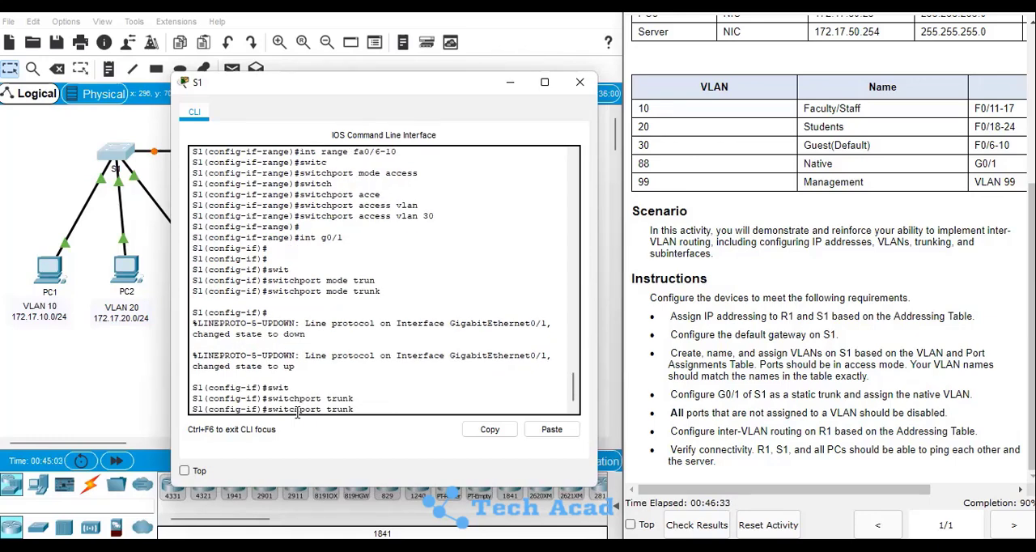
pyautogui.write('?')
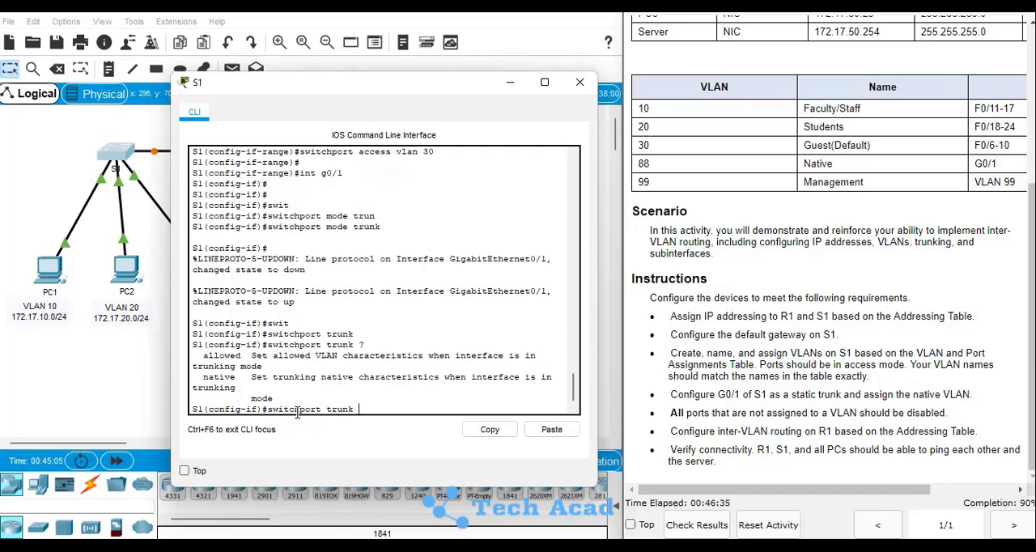
pyautogui.write('na')
pyautogui.press('Tab')
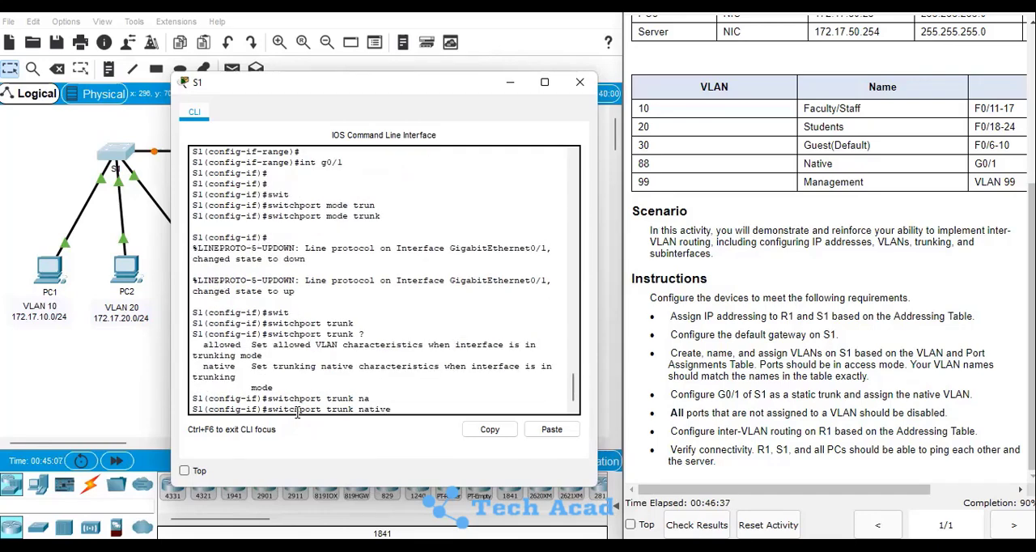
pyautogui.write('88')
pyautogui.press('Return')
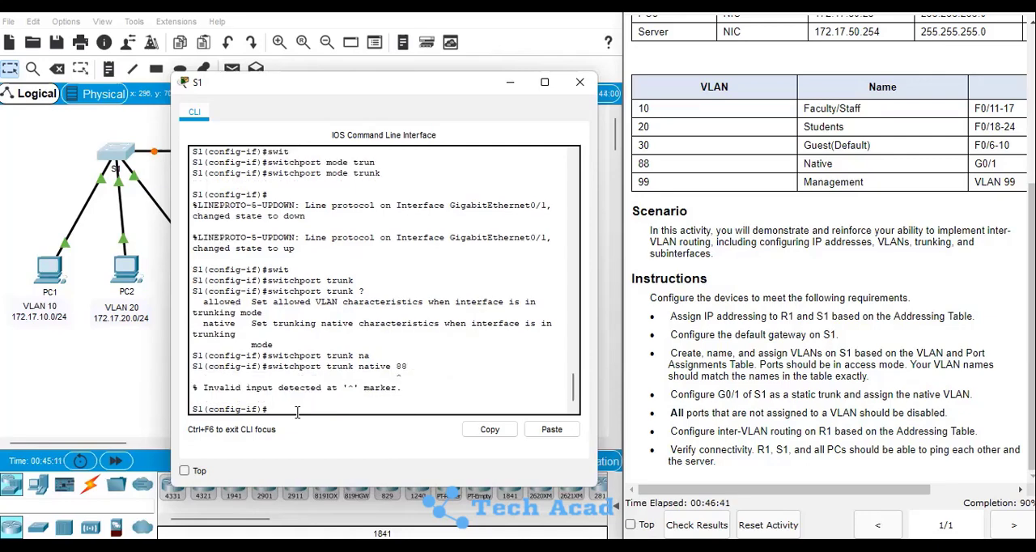
# Set the native VLAN of the g0/1 trunk with switchport trunk native vlan 88
pyautogui.press('Up')
pyautogui.press('BackSpace')
pyautogui.press('BackSpace')
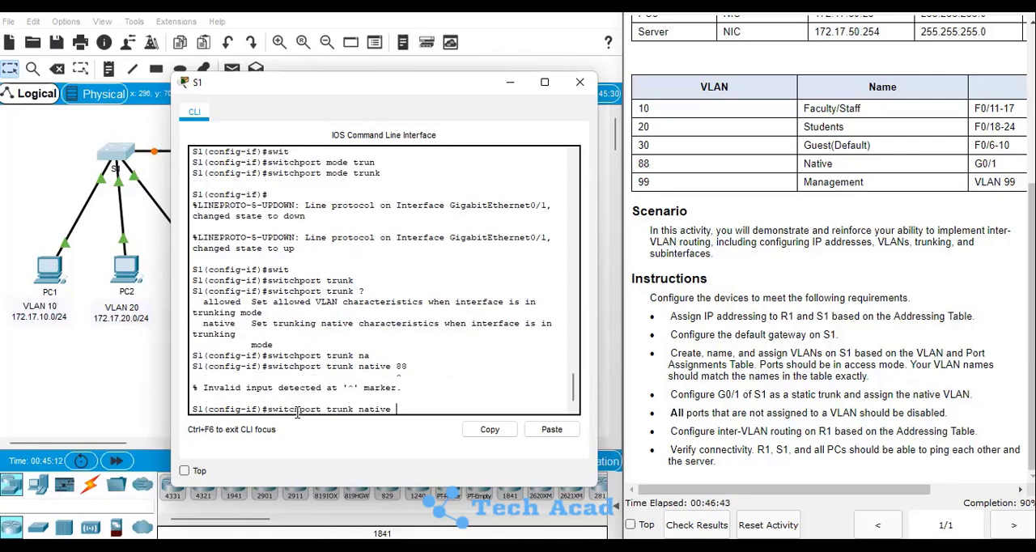
pyautogui.write('vlan 88')
pyautogui.press('Return')
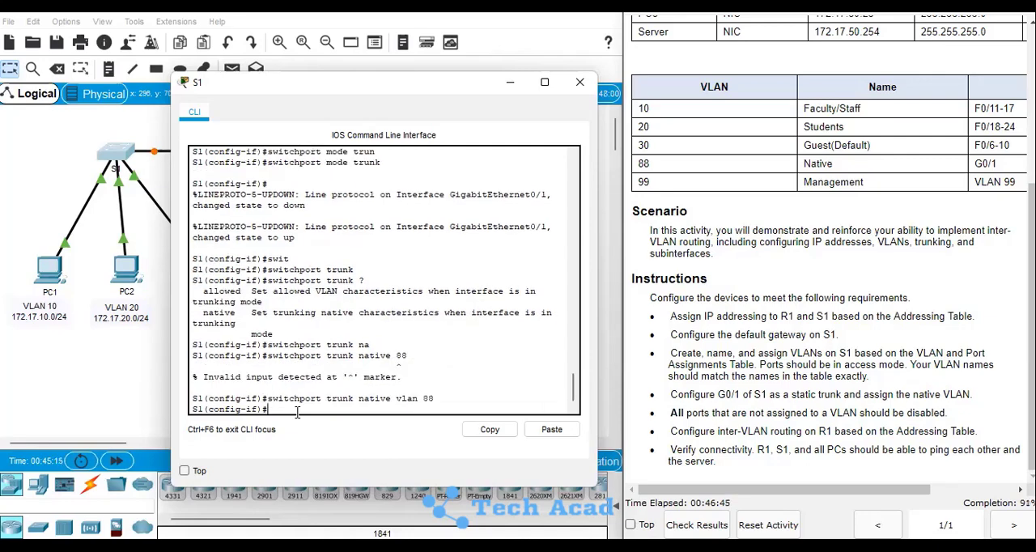
pyautogui.press('Return')
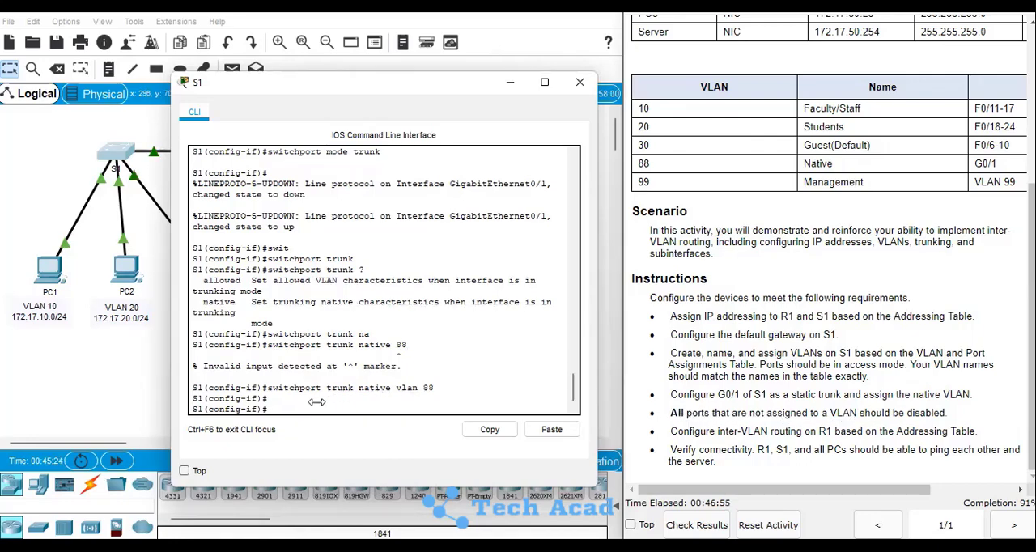
pyautogui.press('Return')
pyautogui.press('Return')
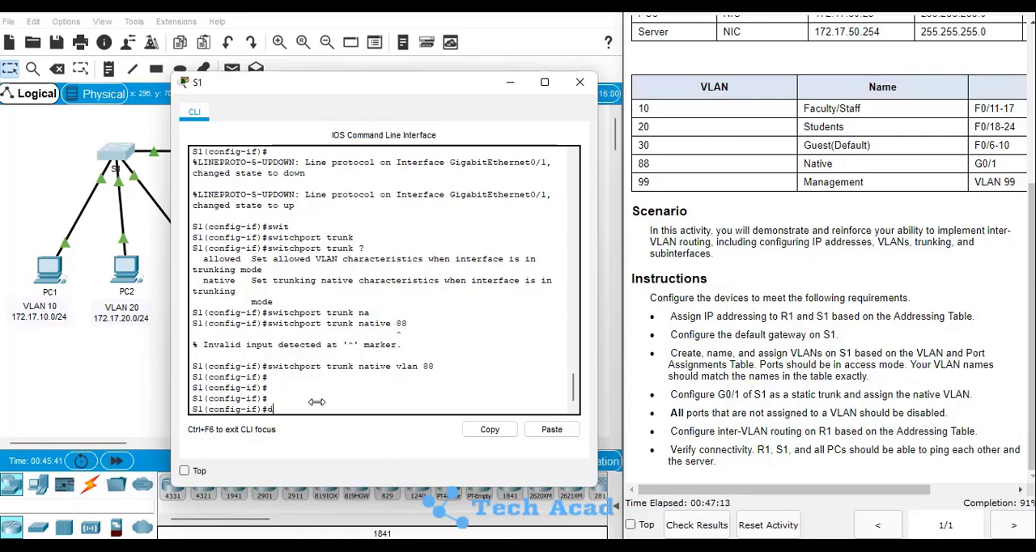
# Save S1's running configuration from interface configuration mode with do wr
pyautogui.write('o wr')
pyautogui.press('Return')
pyautogui.press('Return')
pyautogui.press('Return')
# List S1's VLANs with do show vlan and check which ports still belong to default VLAN 1
pyautogui.write('d')
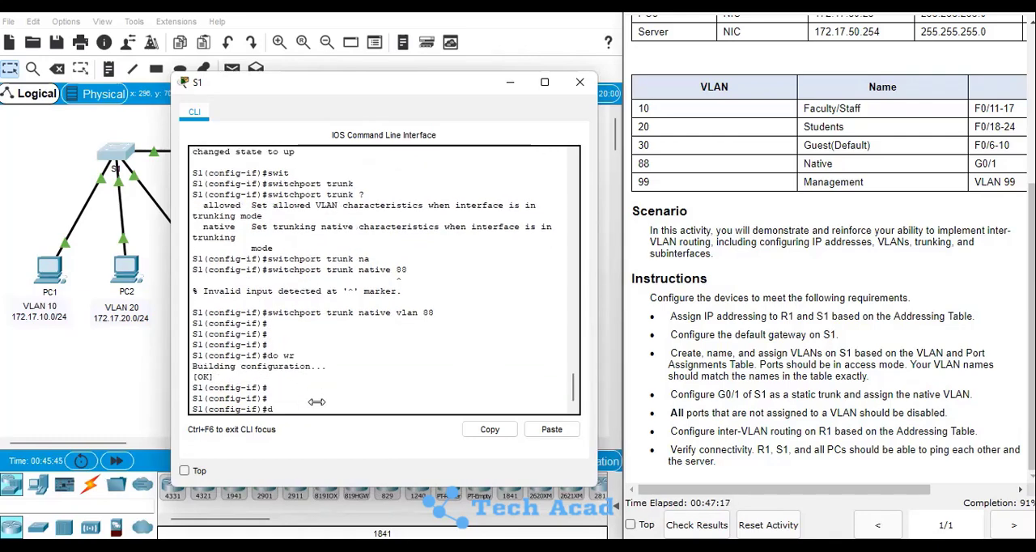
pyautogui.write('o show vlan')
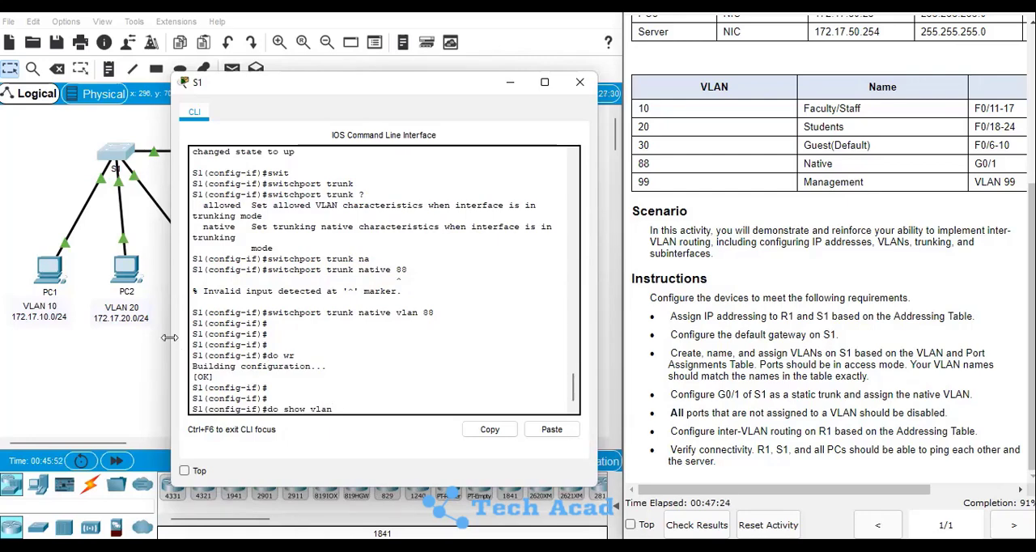
pyautogui.moveTo(169, 338); pyautogui.dragTo(13, 338)
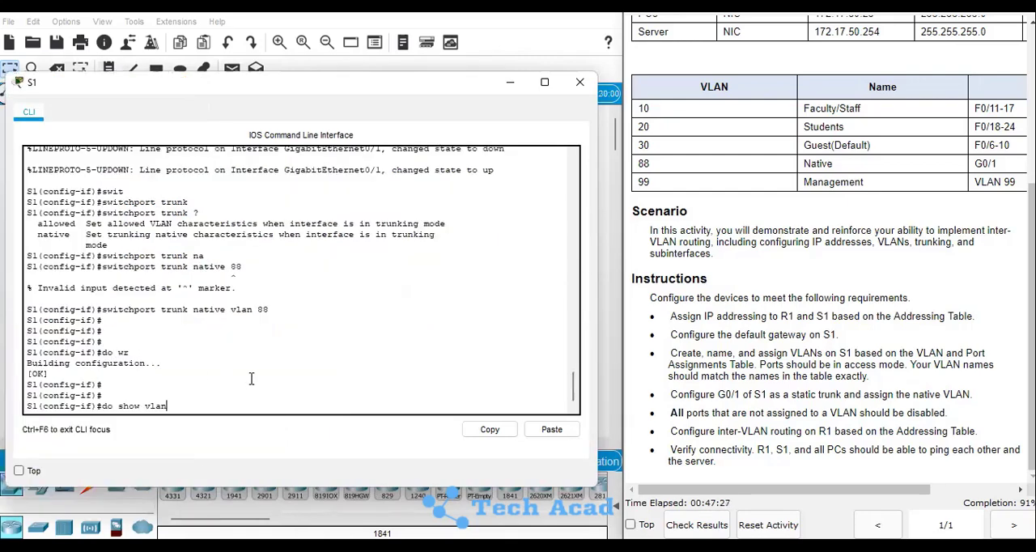
pyautogui.press('Return')
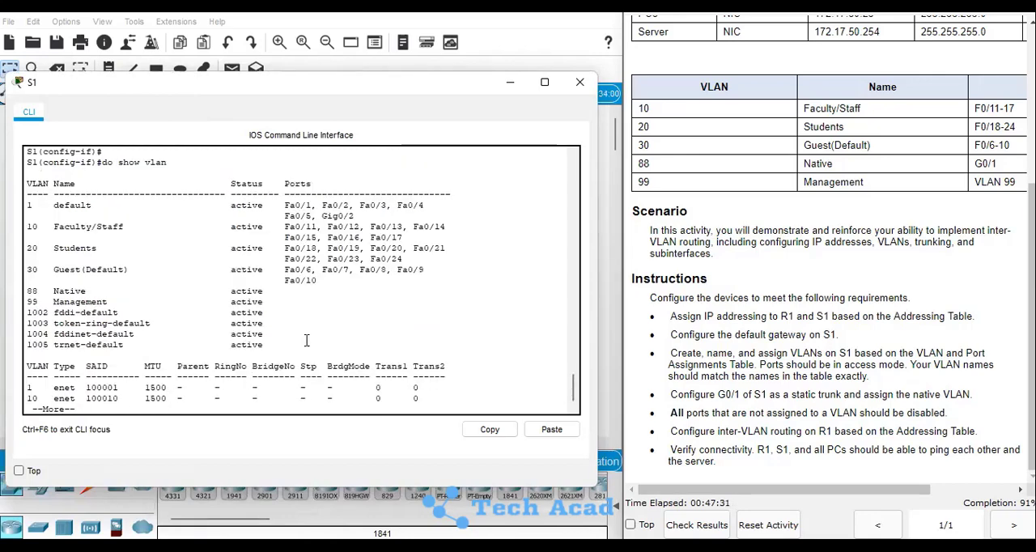
pyautogui.moveTo(28, 206); pyautogui.dragTo(356, 212)
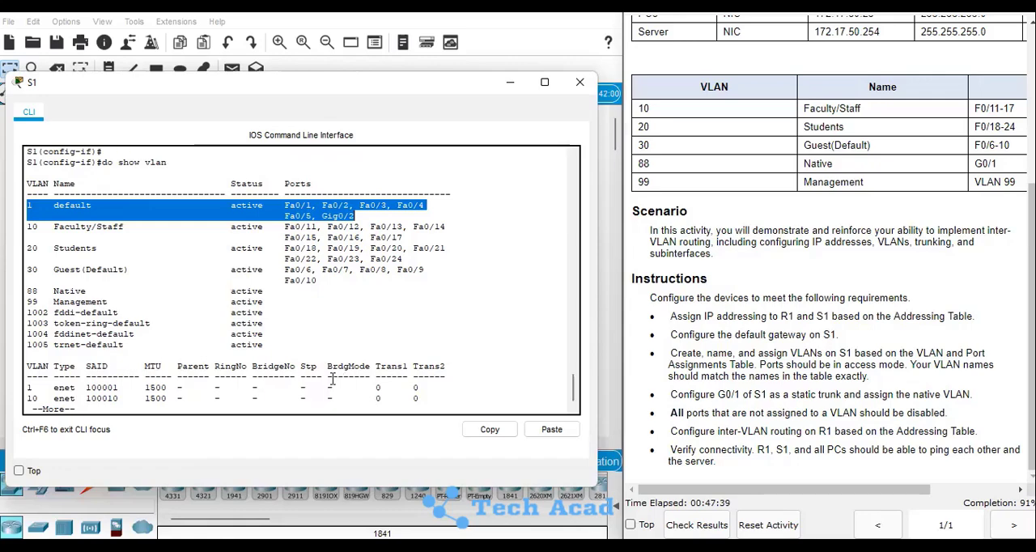
pyautogui.click(160, 376)
pyautogui.press('q')
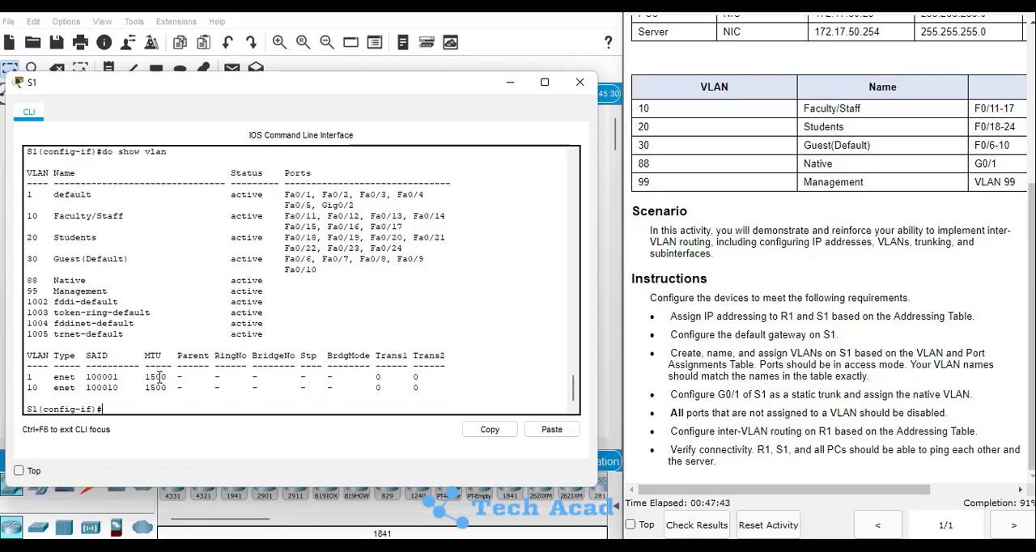
# Disable the unassigned ports fa0/1-5 on S1 as an interface range with shutdown
pyautogui.write('int range fa')
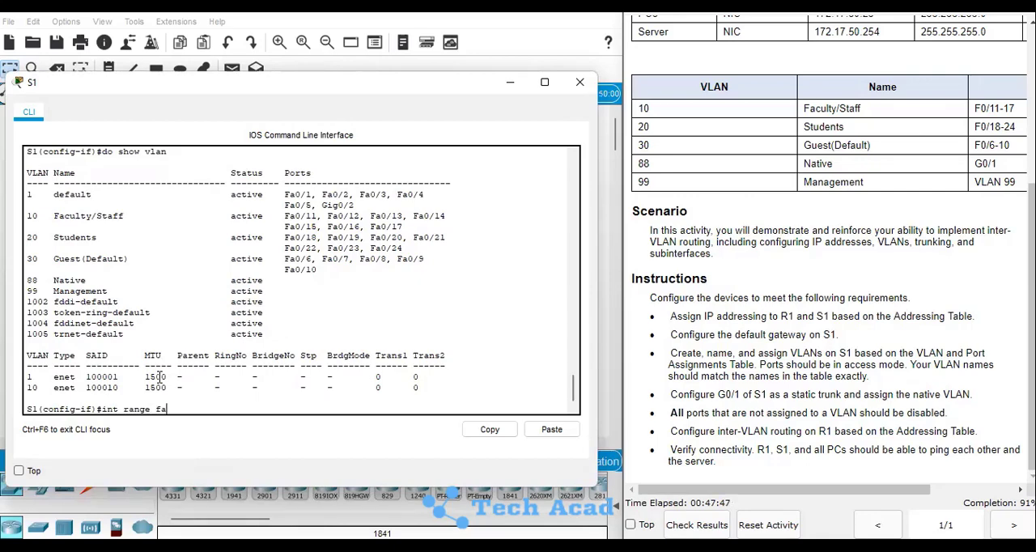
pyautogui.write('0/1-5')
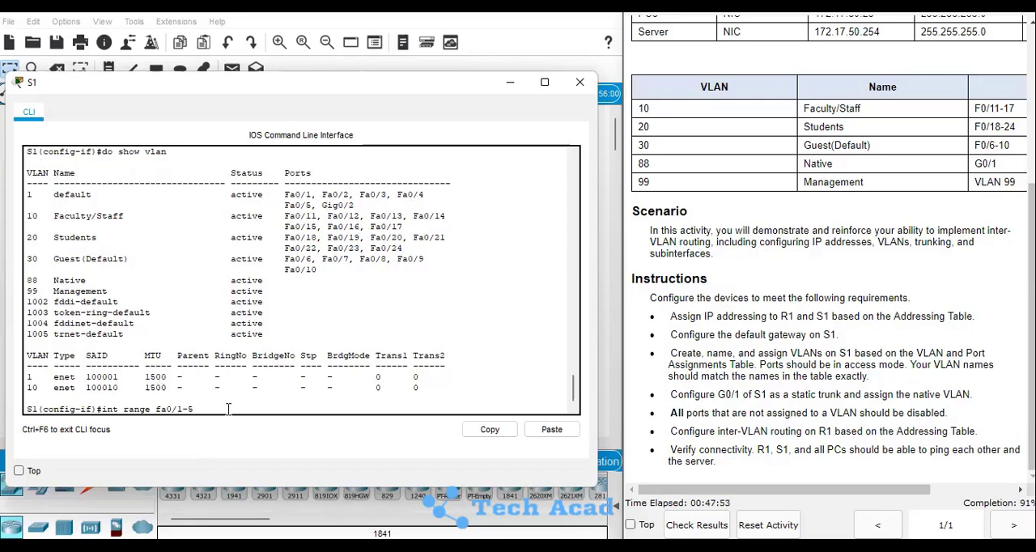
pyautogui.press('Return')
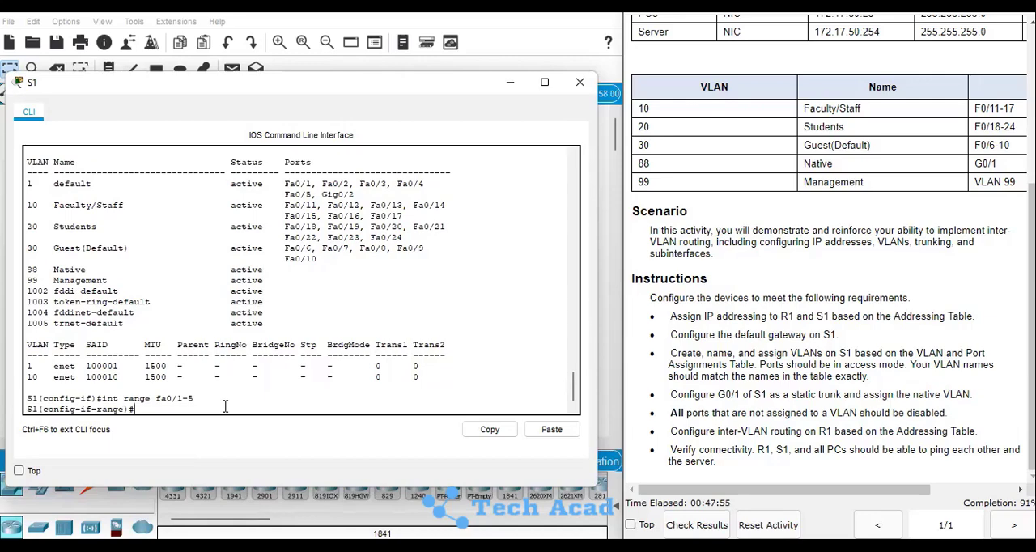
pyautogui.write('shutdown')
pyautogui.press('Return')
pyautogui.press('Return')
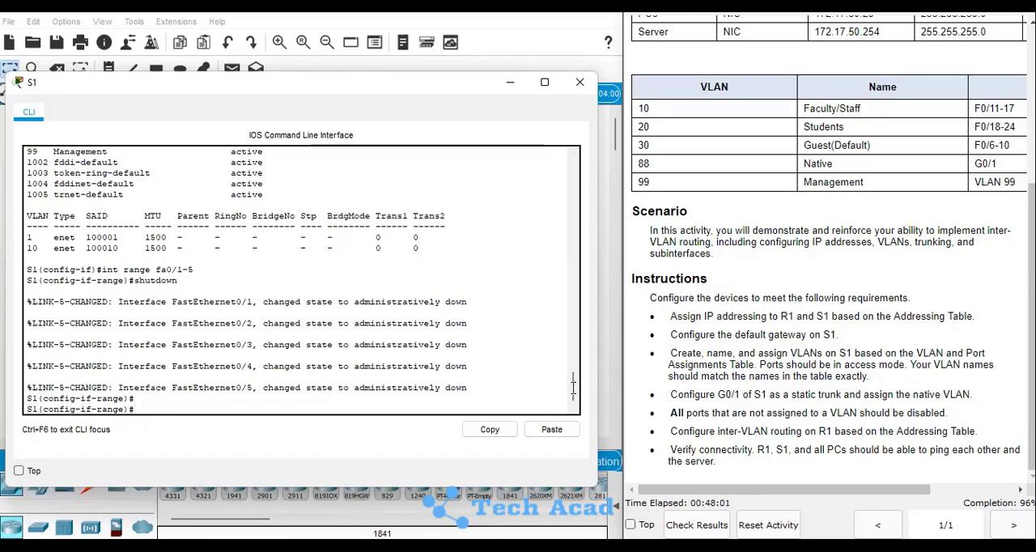
pyautogui.moveTo(574, 387)
pyautogui.mouseDown()
pyautogui.moveTo(573, 366)
pyautogui.moveTo(569, 401)
pyautogui.mouseUp()
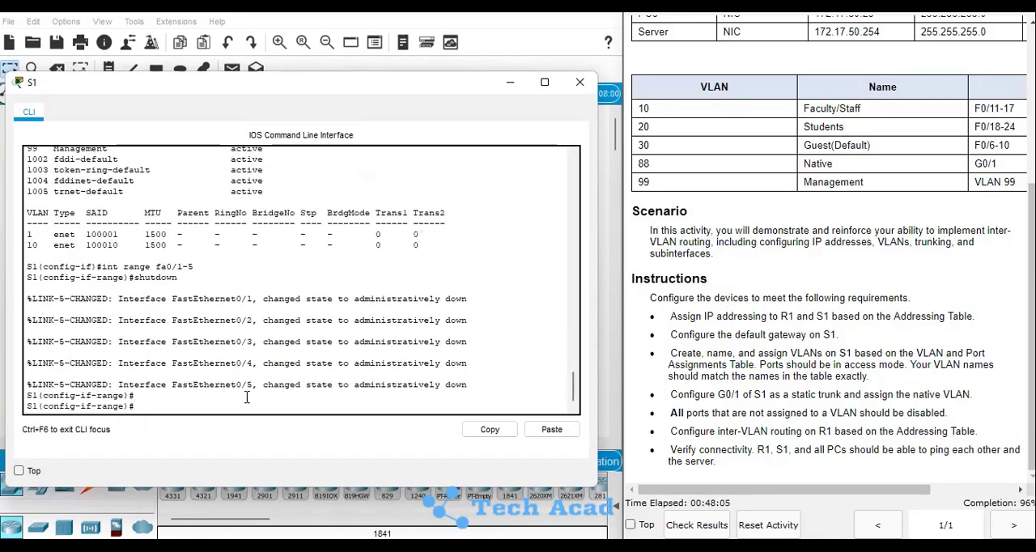
# Disable S1's unused g0/2 interface with shutdown
pyautogui.write('int g0/2')
pyautogui.press('Return')
pyautogui.write('shut')
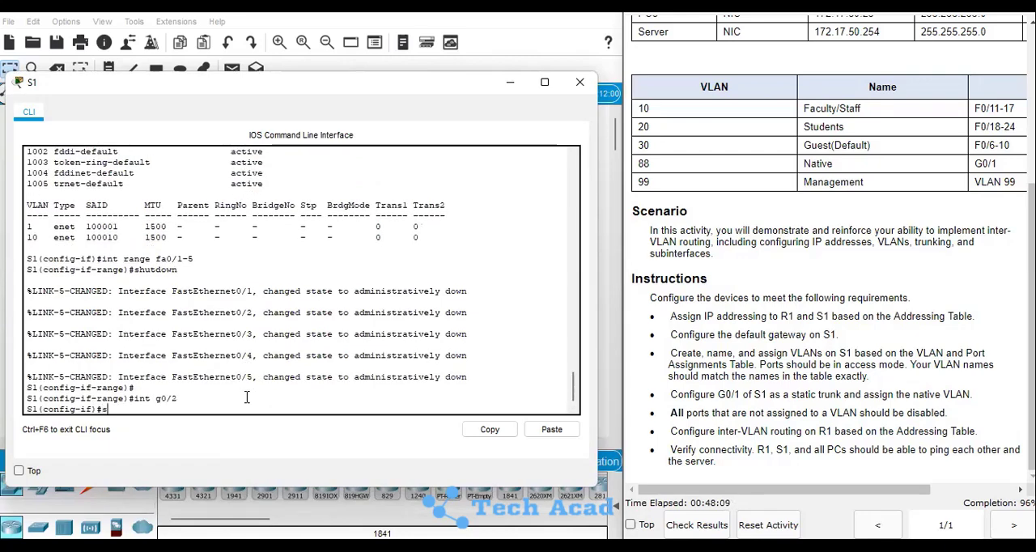
pyautogui.press('Tab')
pyautogui.press('Return')
pyautogui.press('Return')
pyautogui.press('Return')
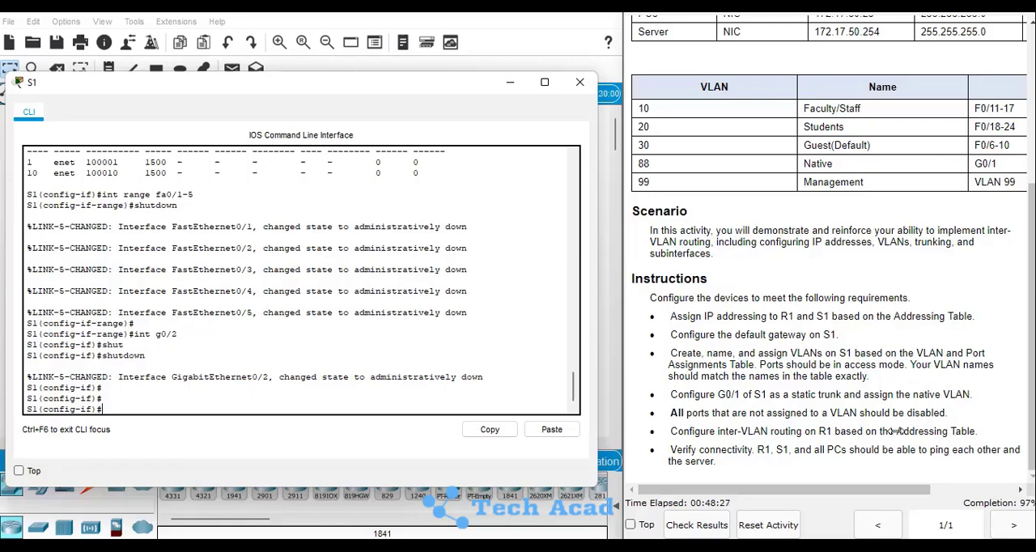
pyautogui.press('Return')
pyautogui.press('Return')
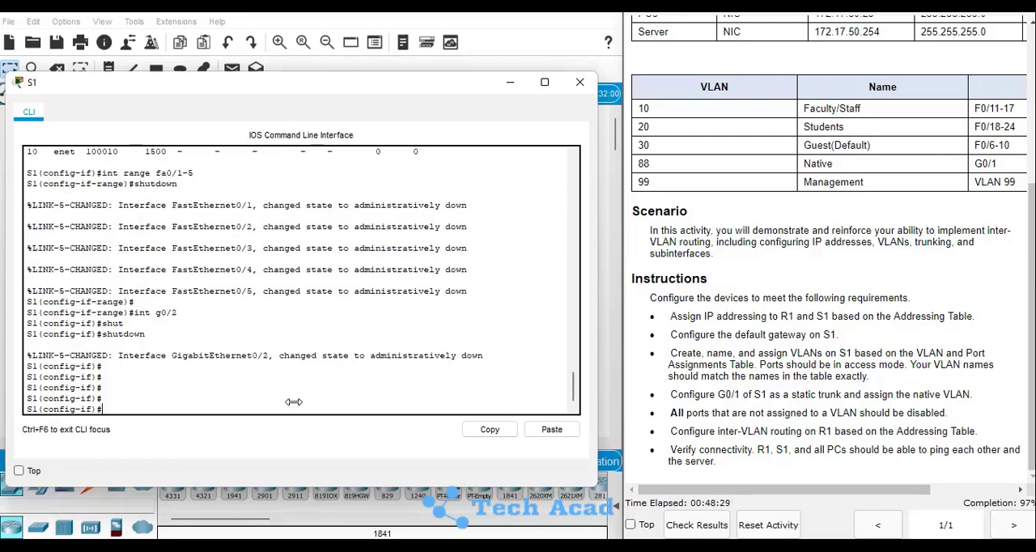
# Save S1's configuration with do wr and return to privileged EXEC mode with end
pyautogui.write('do wr')
pyautogui.press('Return')
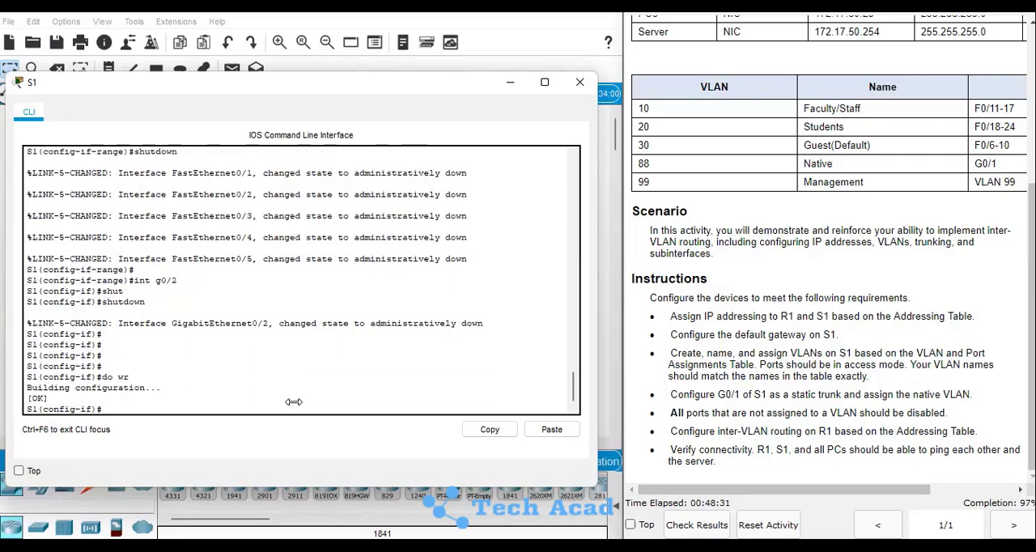
pyautogui.press('Return')
pyautogui.press('Return')
pyautogui.write('end')
pyautogui.press('Return')
pyautogui.press('Return')
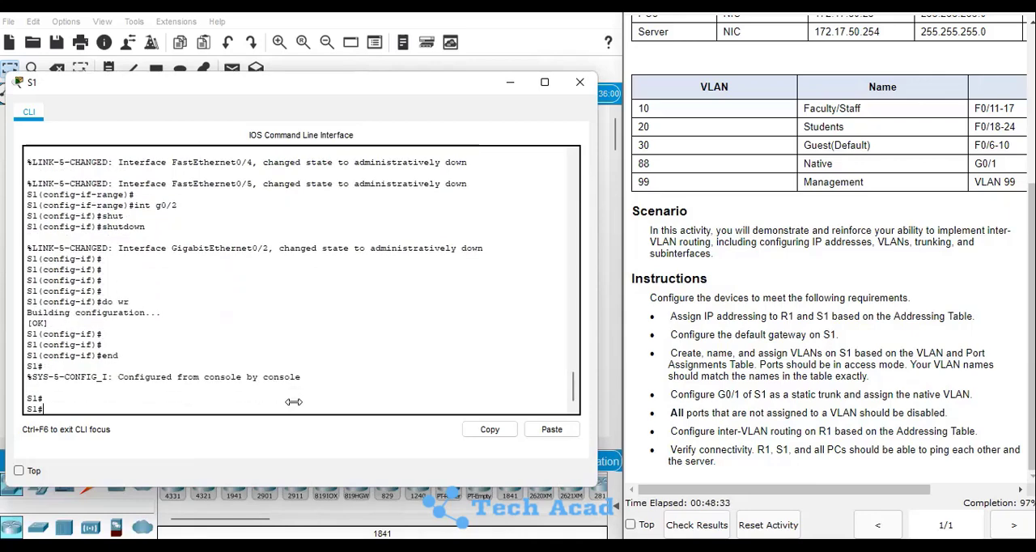
# List S1's VLANs with show vlan and compare the port assignments of VLANs 1, 10, 20 and 30 with the activity's requirements
pyautogui.write('show vlan')
pyautogui.press('Return')
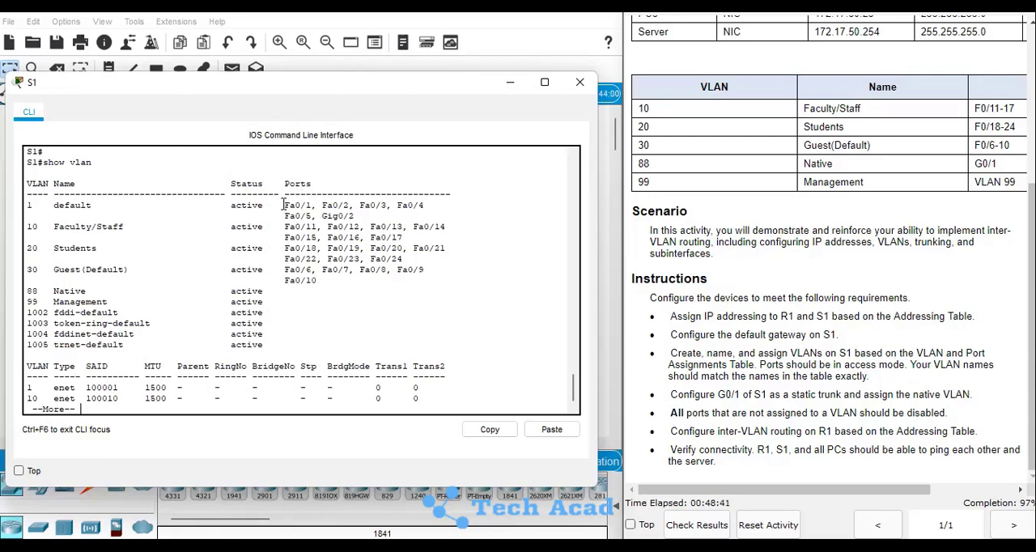
pyautogui.moveTo(284, 206); pyautogui.dragTo(358, 217)
pyautogui.moveTo(284, 227); pyautogui.dragTo(407, 240)
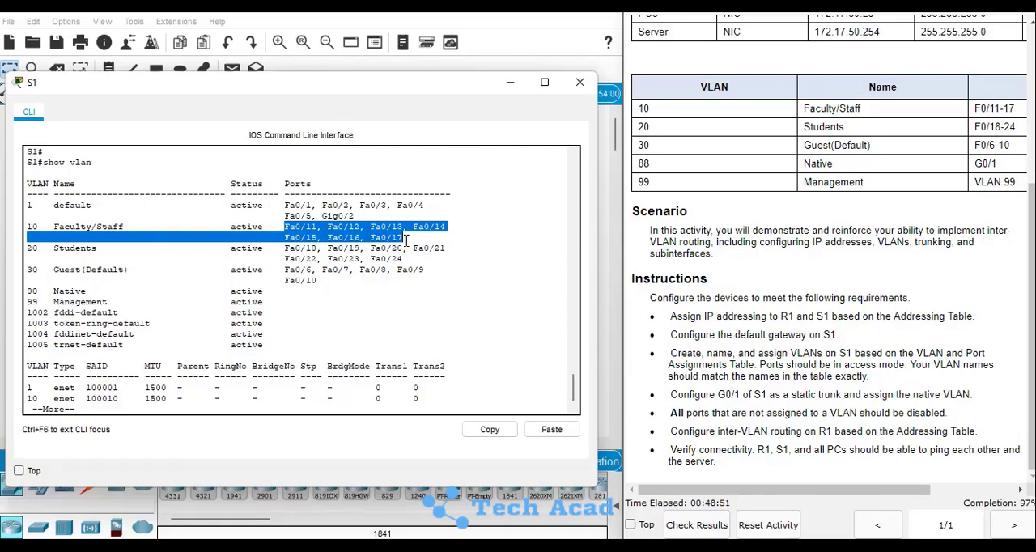
pyautogui.moveTo(285, 247); pyautogui.dragTo(446, 249)
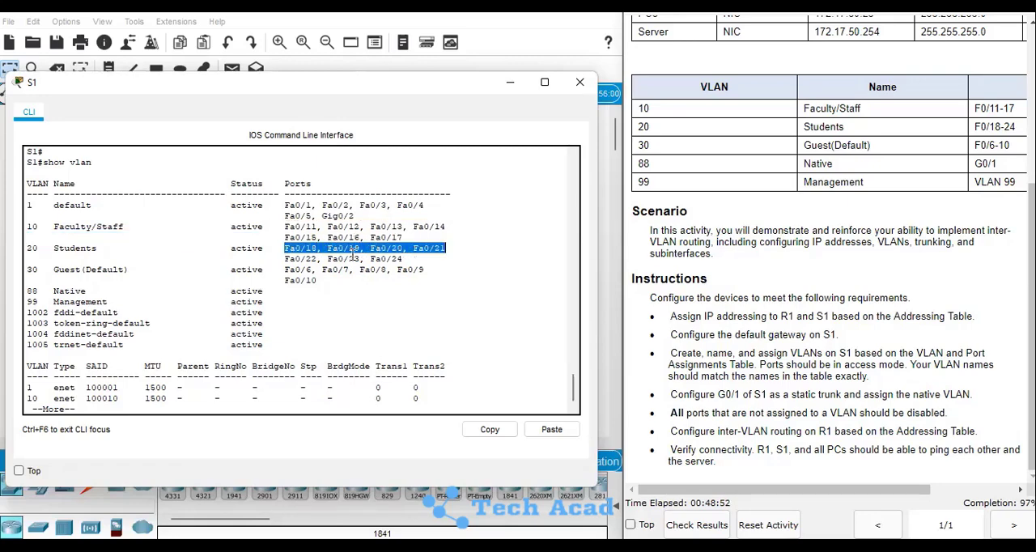
pyautogui.moveTo(354, 256); pyautogui.dragTo(404, 257)
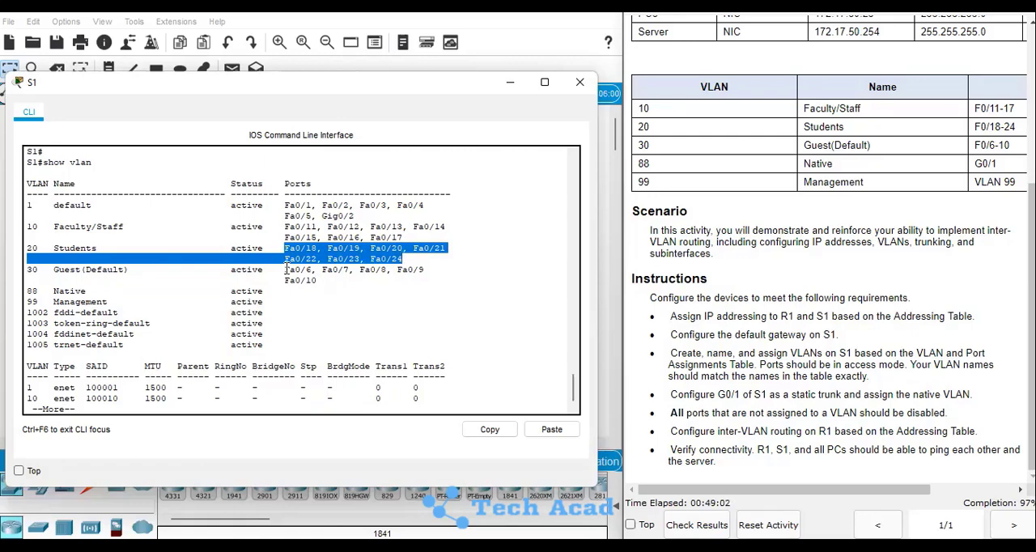
pyautogui.moveTo(286, 269); pyautogui.dragTo(320, 279)
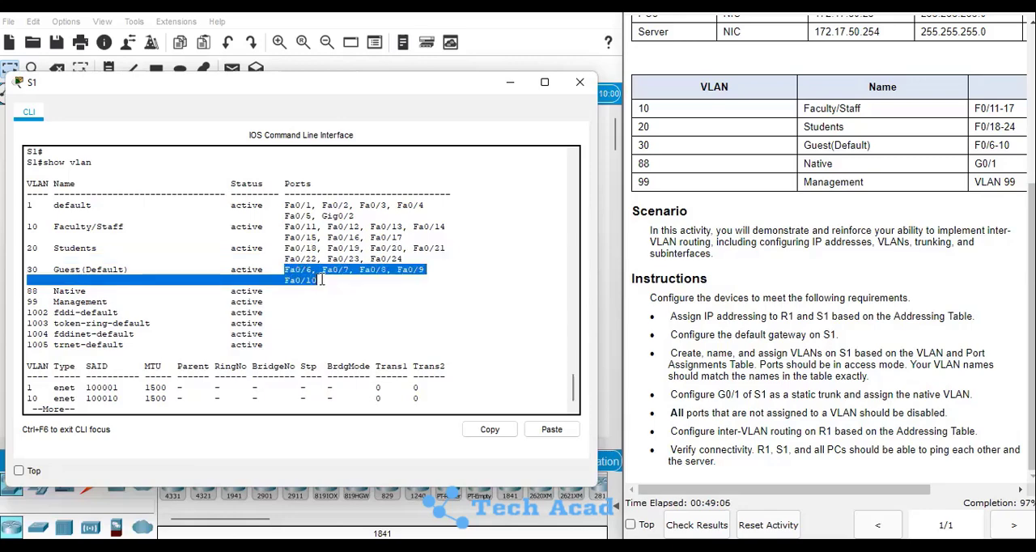
pyautogui.click(340, 283)
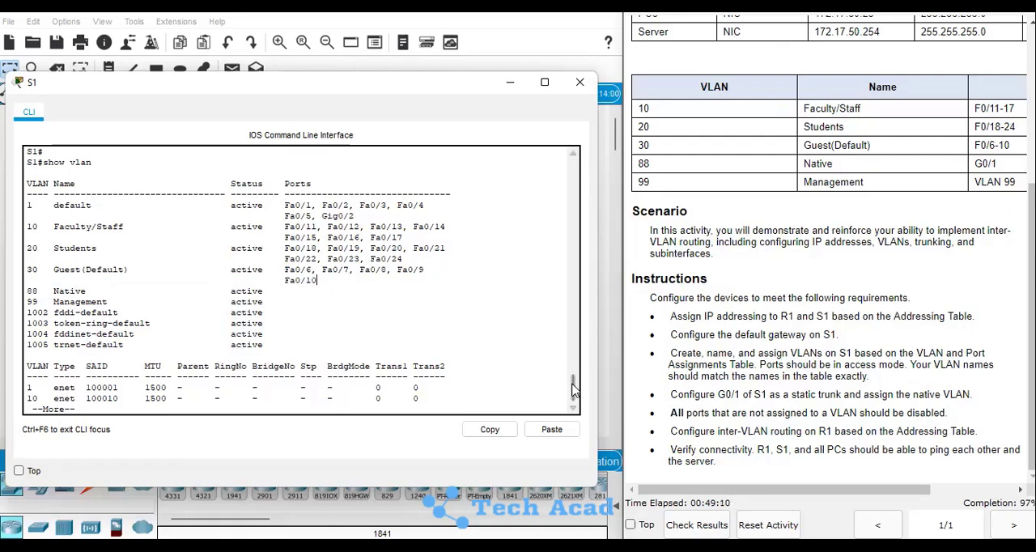
pyautogui.scroll(-1, 573, 390)
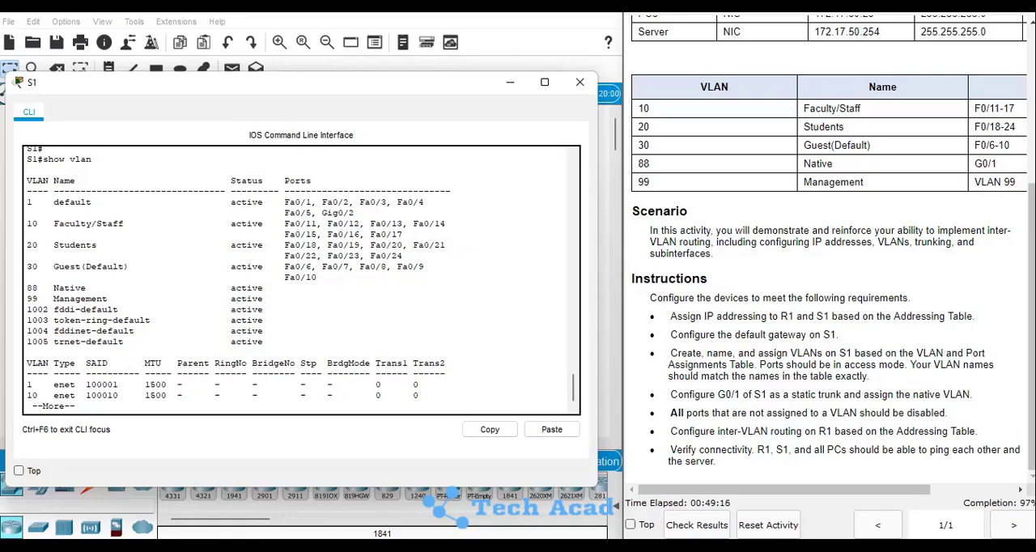
pyautogui.scroll(3, 830, 267)
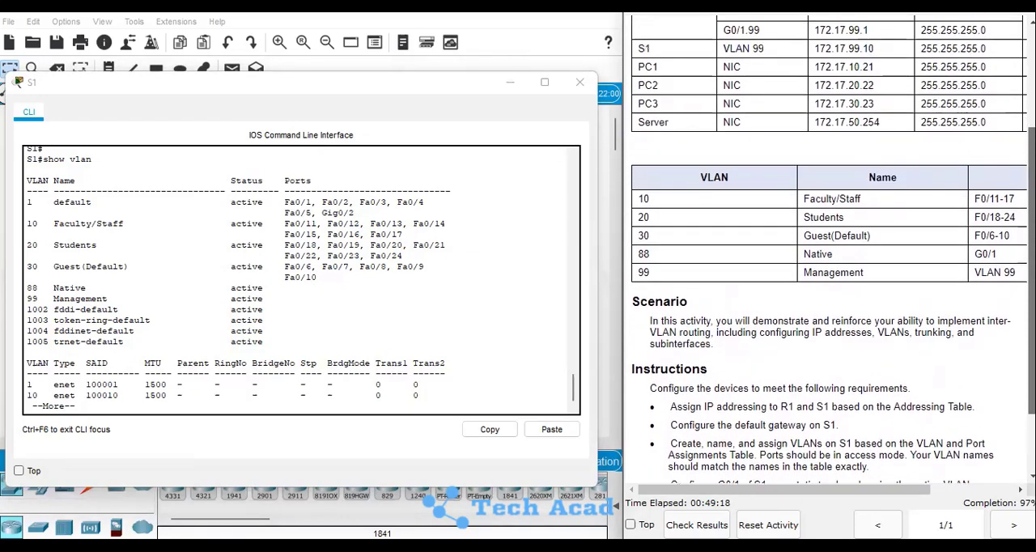
pyautogui.scroll(1, 766, 93)
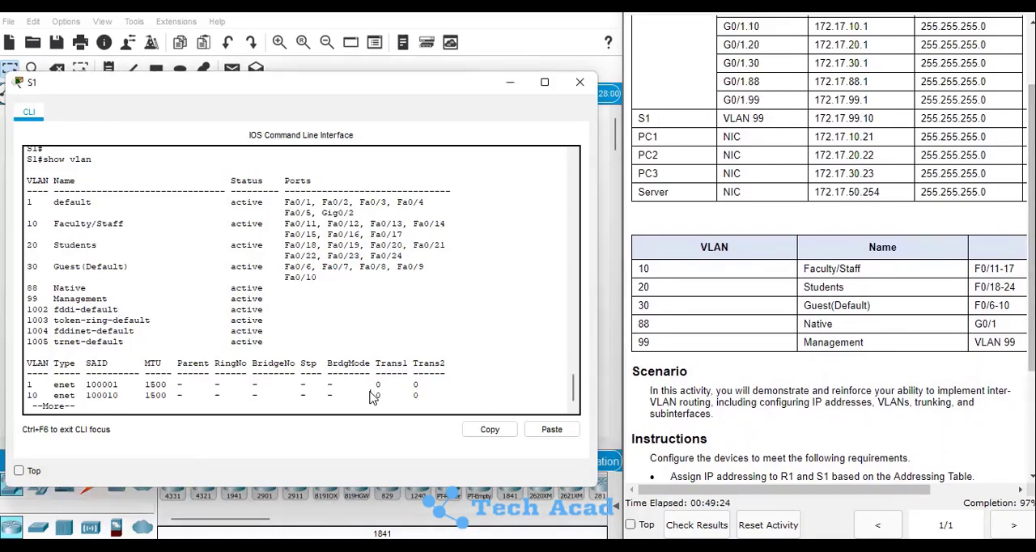
pyautogui.press('q')
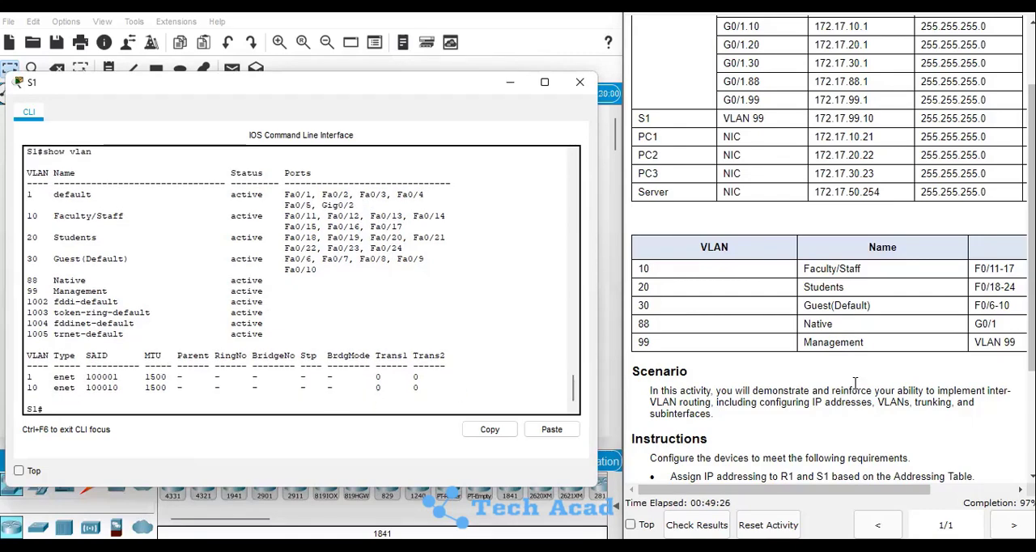
pyautogui.scroll(-4, 826, 324)
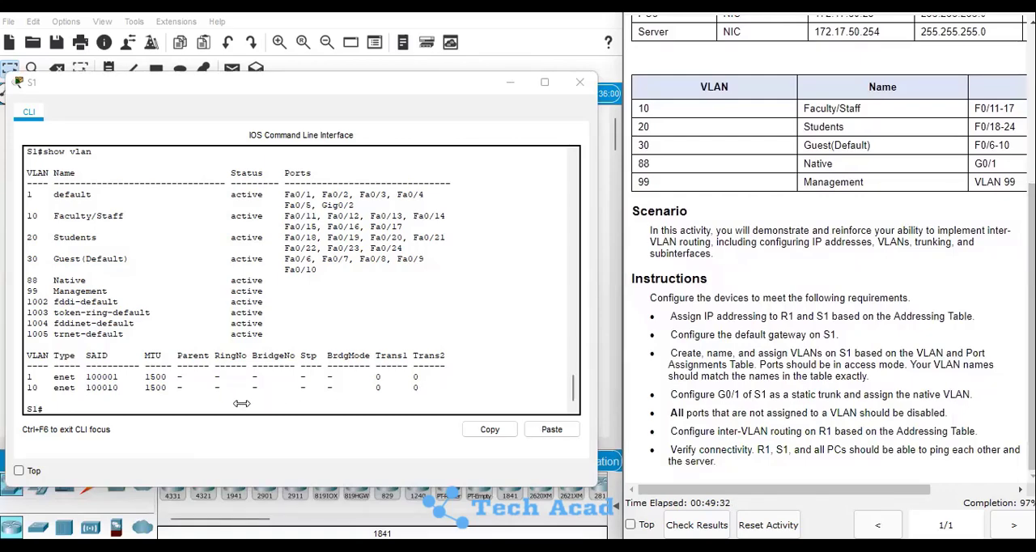
# Enter global configuration mode on S1 and open the VLAN 99 interface with int vlan 99
pyautogui.press('Return')
pyautogui.press('Return')
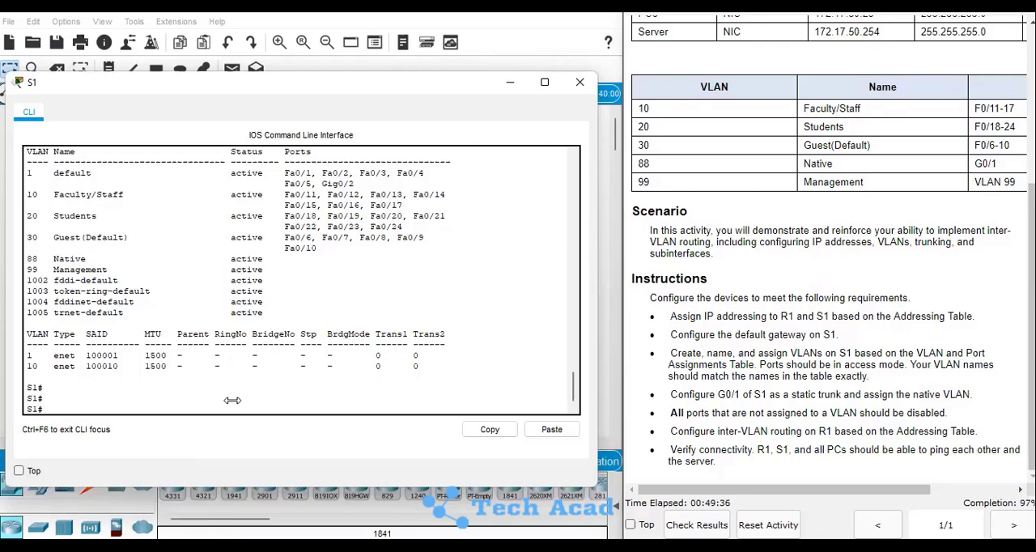
pyautogui.write('conf t')
pyautogui.press('Return')
pyautogui.press('Return')
pyautogui.press('Return')
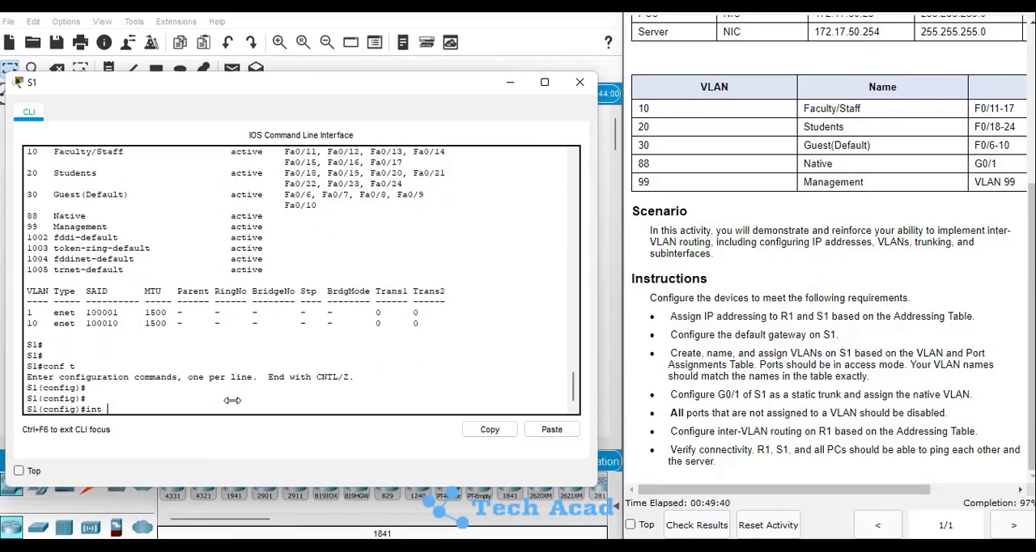
pyautogui.write('int vlan 99')
pyautogui.press('Return')
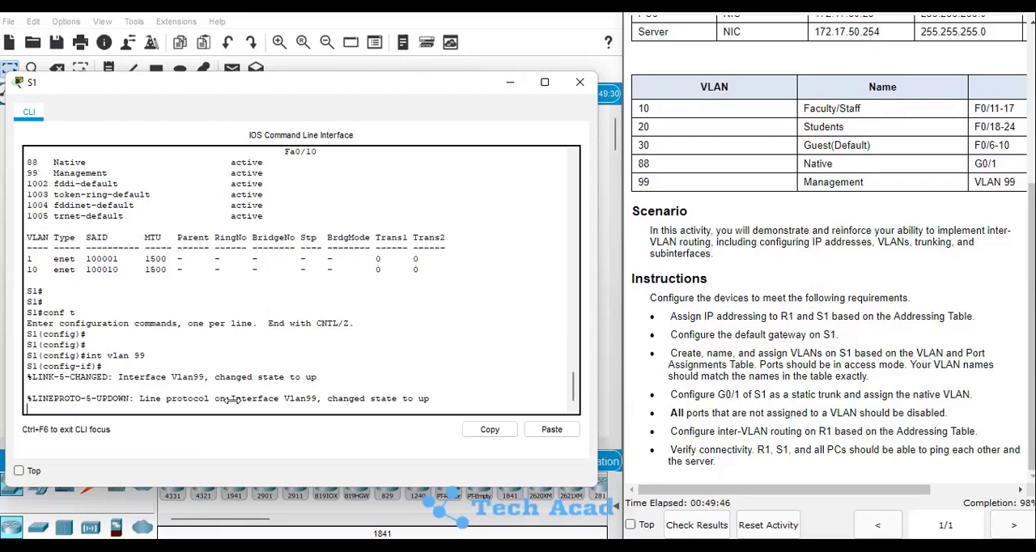
pyautogui.press('Return')
pyautogui.press('Return')
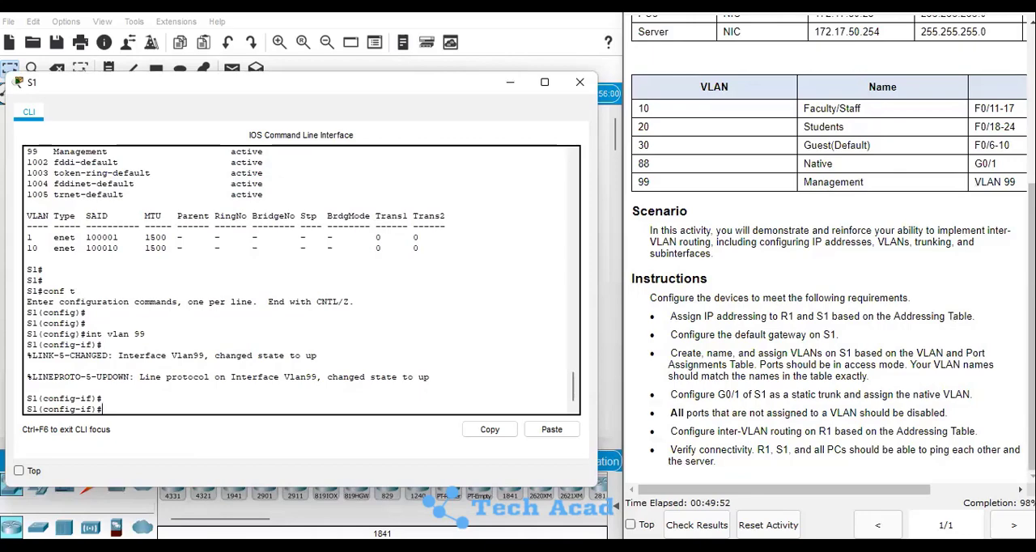
# Assign the VLAN 99 interface the IP address 172.17.99.10 with mask 255.255.255.0 from the addressing table
pyautogui.scroll(3, 814, 69)
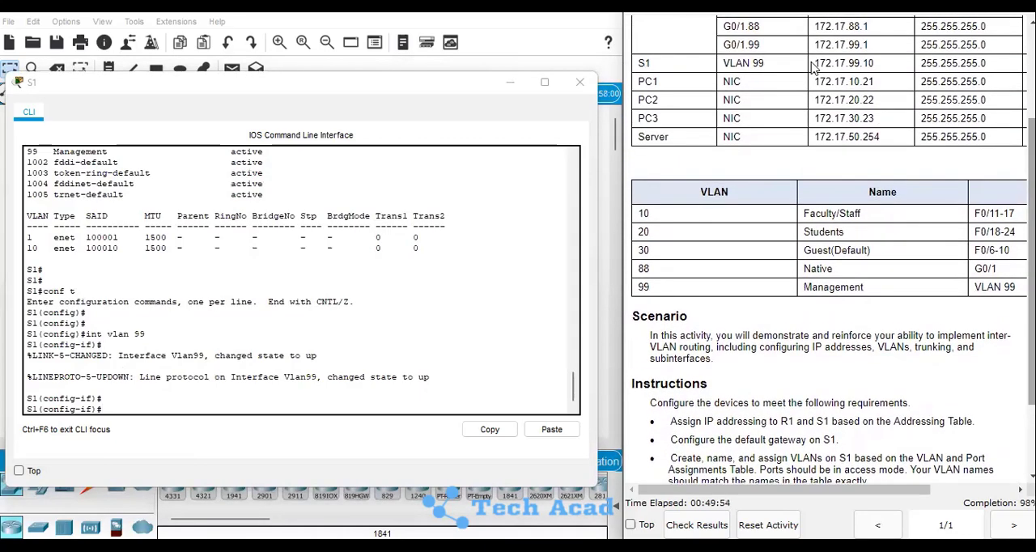
pyautogui.click(193, 405)
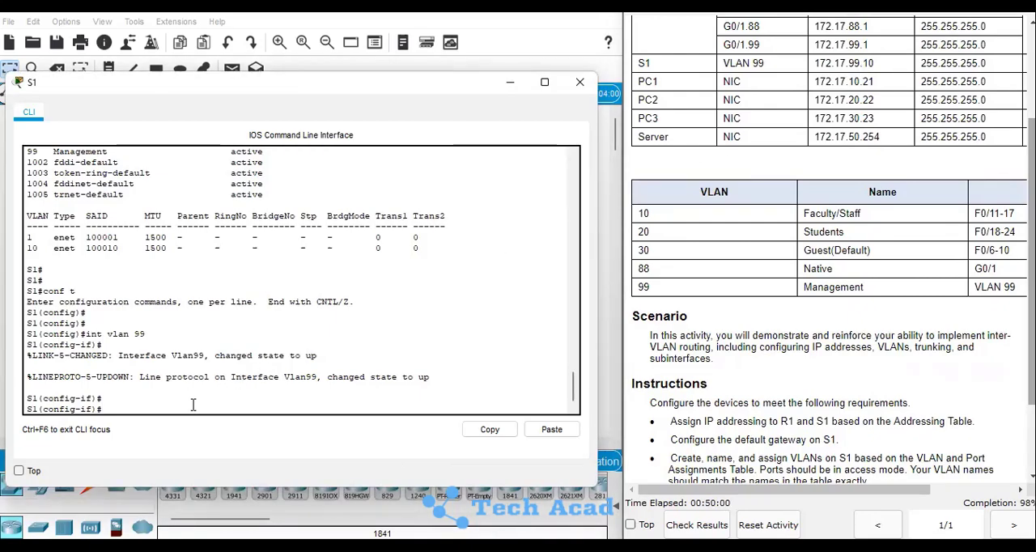
pyautogui.write('ip address 172.17.99.10 255.255.255.0')
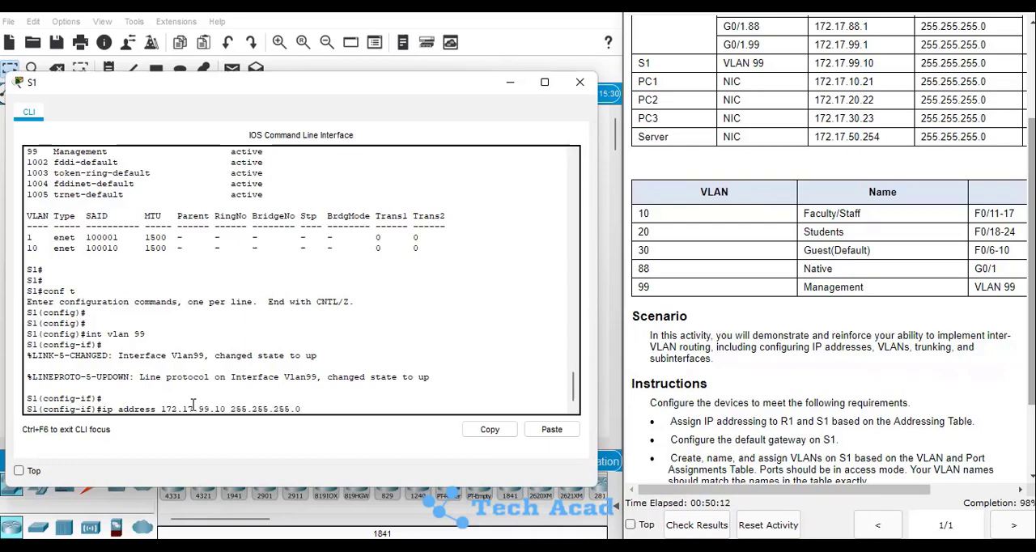
pyautogui.press('Return')
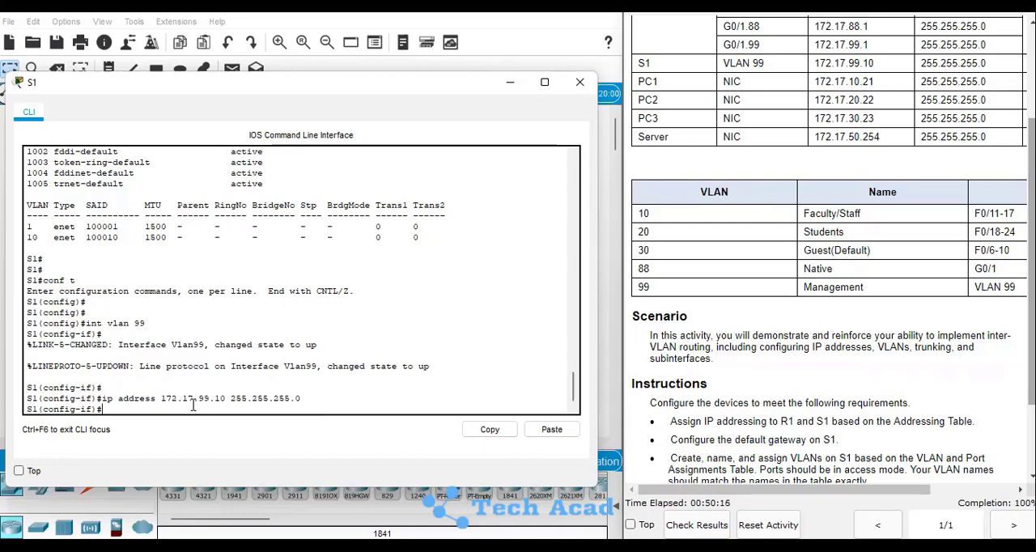
# Save the VLAN 99 address configuration on S1 with do wr, and leave configuration mode with end
pyautogui.write('do wr')
pyautogui.press('Return')
pyautogui.press('Return')
pyautogui.write('en')
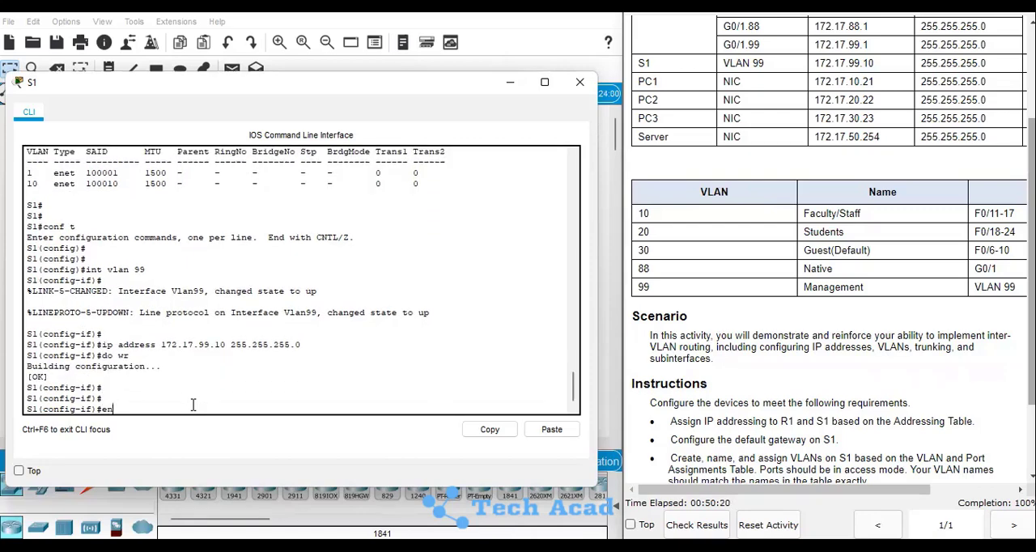
pyautogui.write('d')
pyautogui.press('Return')
pyautogui.press('Return')
pyautogui.press('Return')
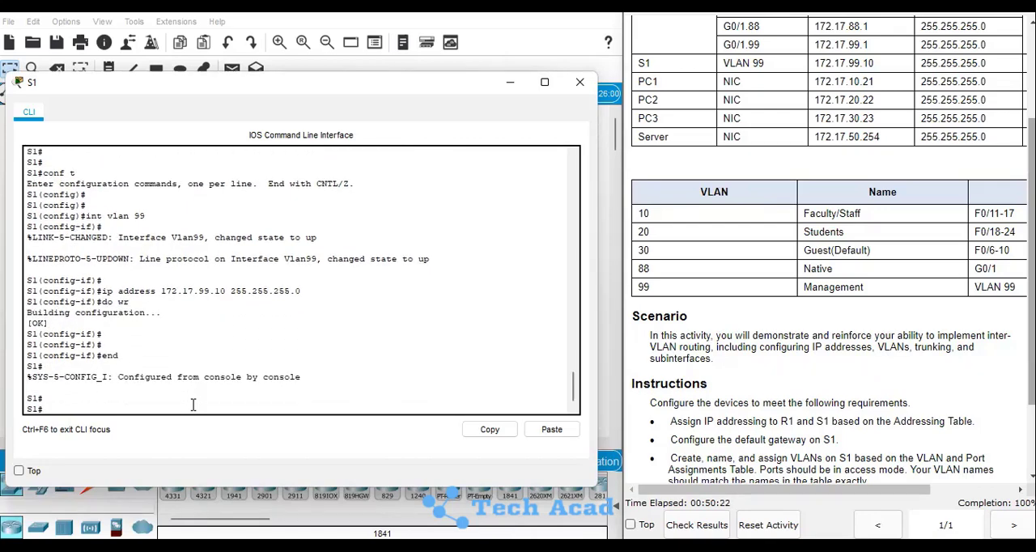
pyautogui.click(581, 84)
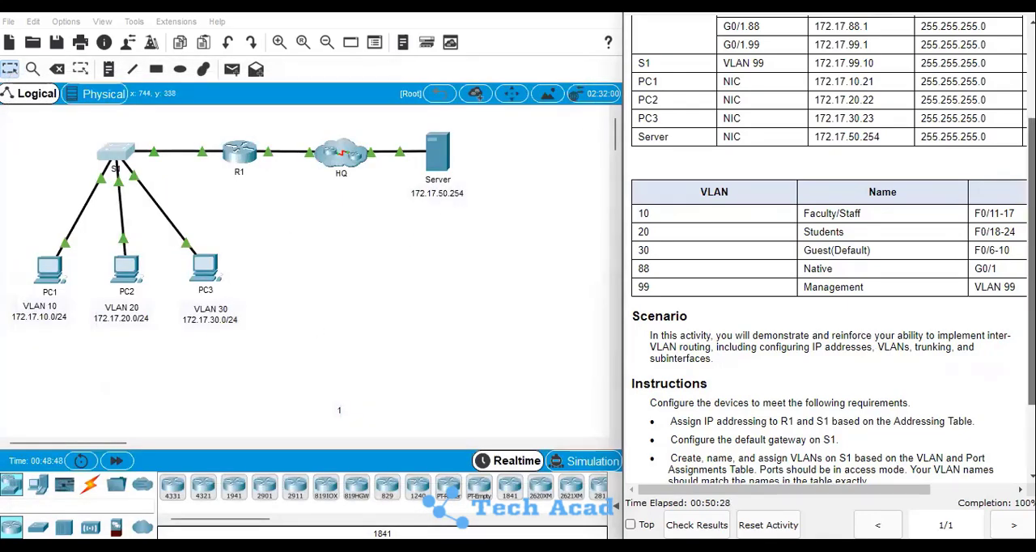
# Open PC1's IP configuration and compare its IP address and subnet mask with the activity's addressing table
pyautogui.scroll(-3, 826, 323)
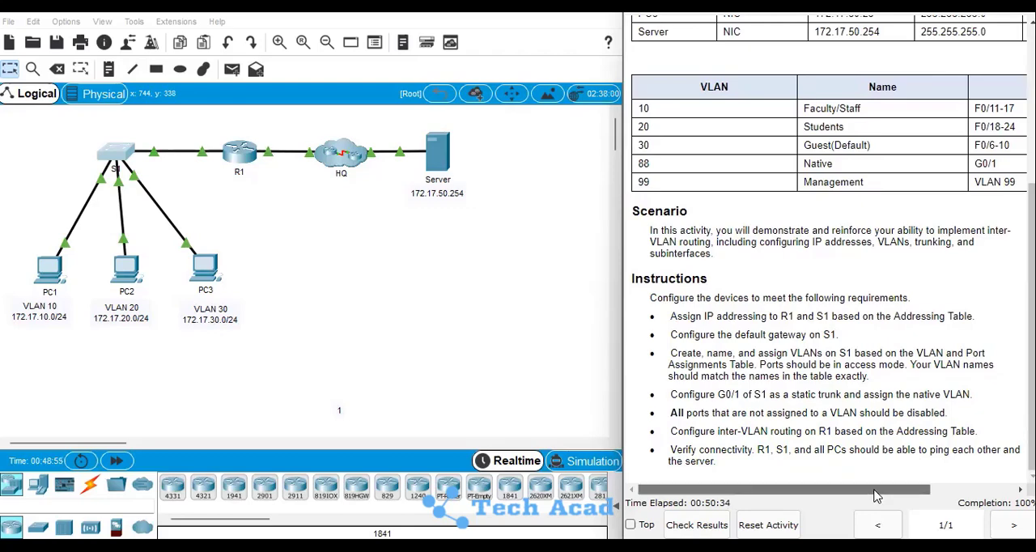
pyautogui.moveTo(890, 491)
pyautogui.mouseDown()
pyautogui.moveTo(927, 495)
pyautogui.moveTo(881, 495)
pyautogui.moveTo(897, 497)
pyautogui.mouseUp()
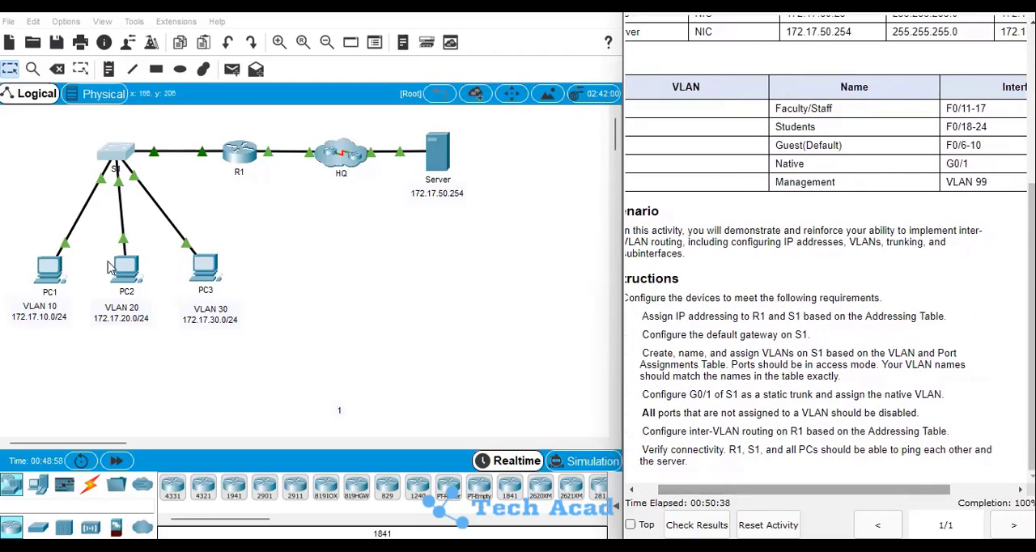
pyautogui.click(54, 269)
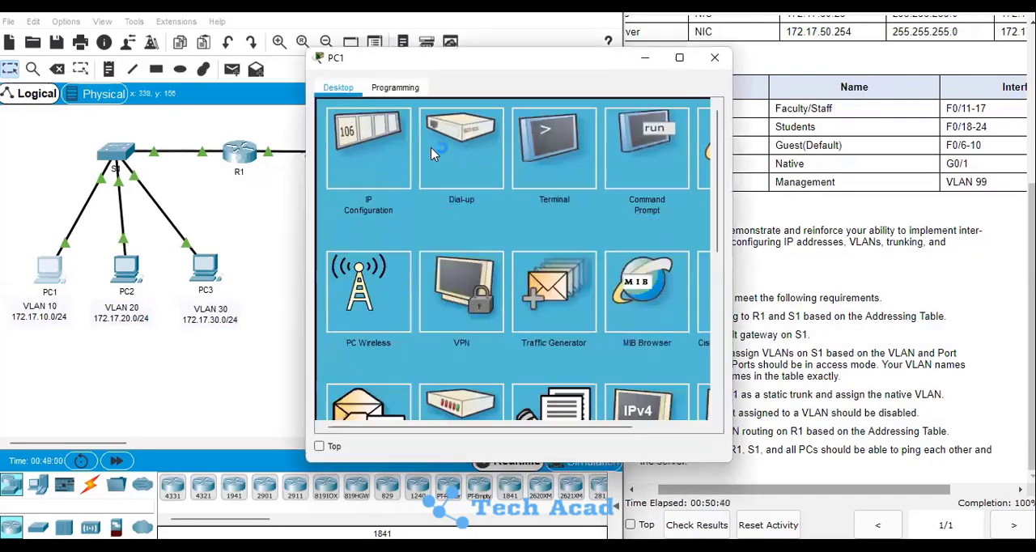
pyautogui.click(357, 157)
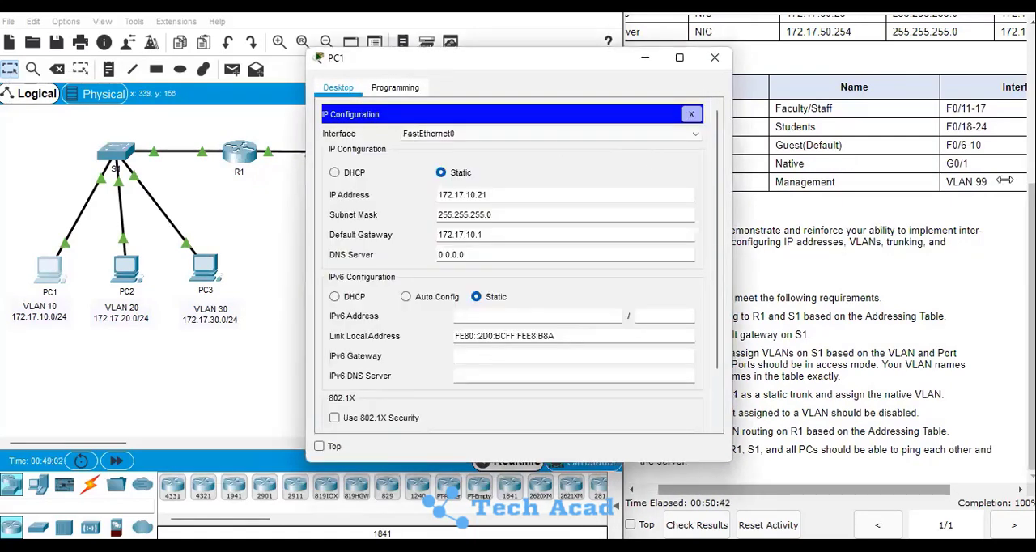
pyautogui.moveTo(1031, 283); pyautogui.dragTo(1032, 128)
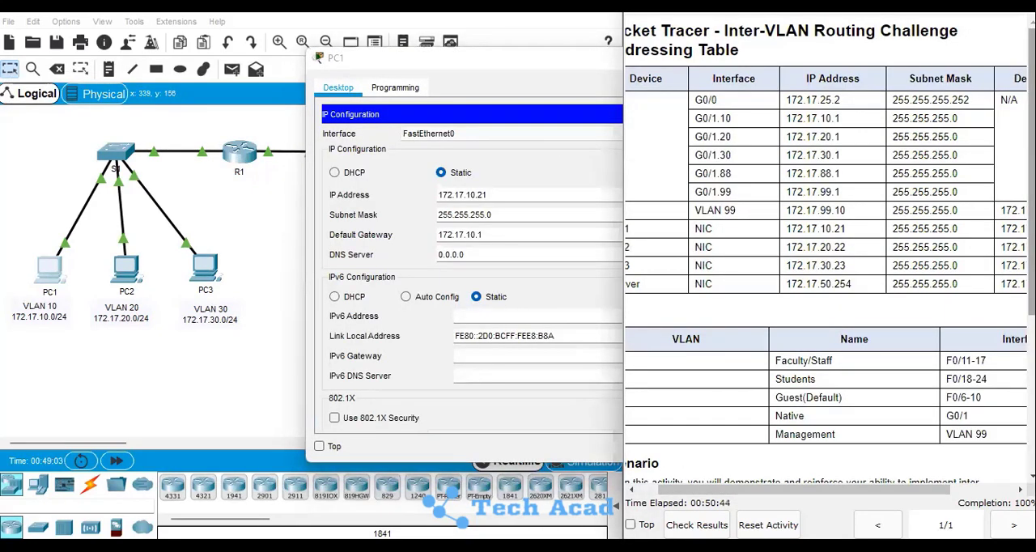
pyautogui.scroll(-2, 830, 267)
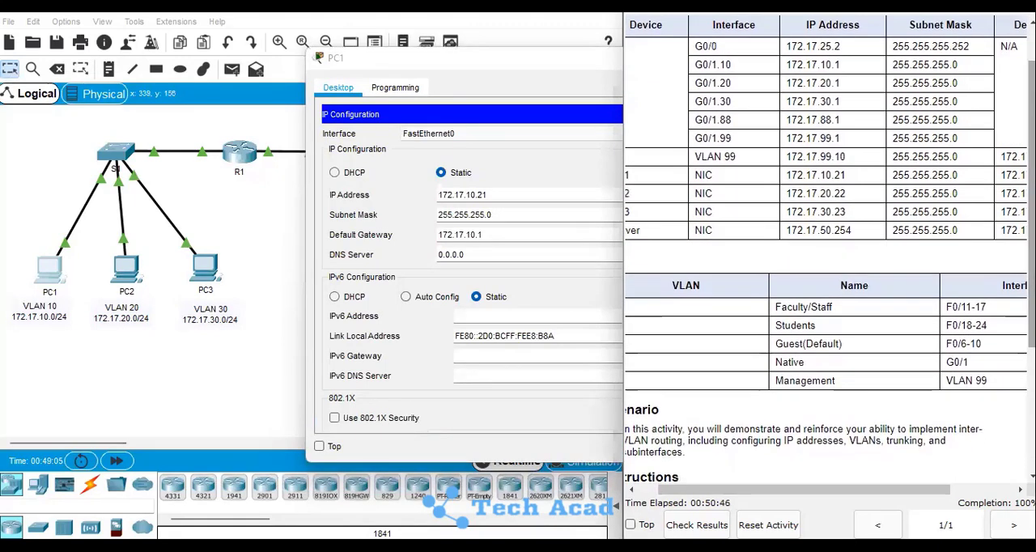
pyautogui.click(549, 61)
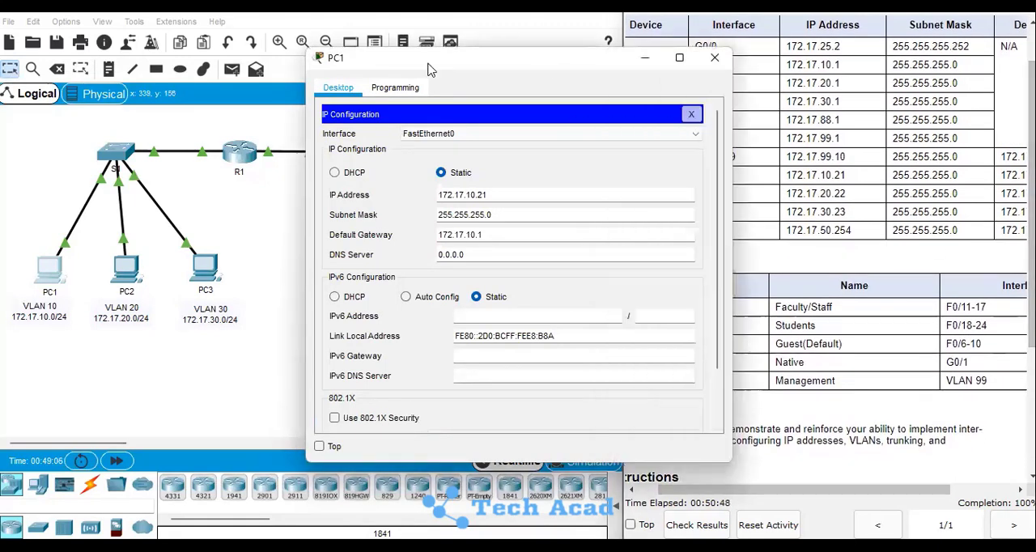
pyautogui.moveTo(374, 59); pyautogui.dragTo(198, 51)
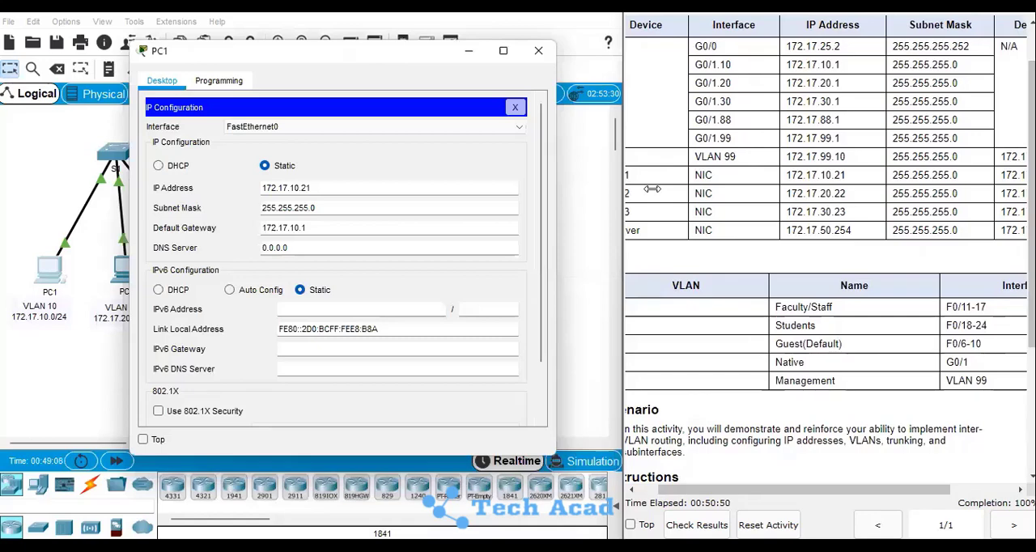
pyautogui.click(758, 492)
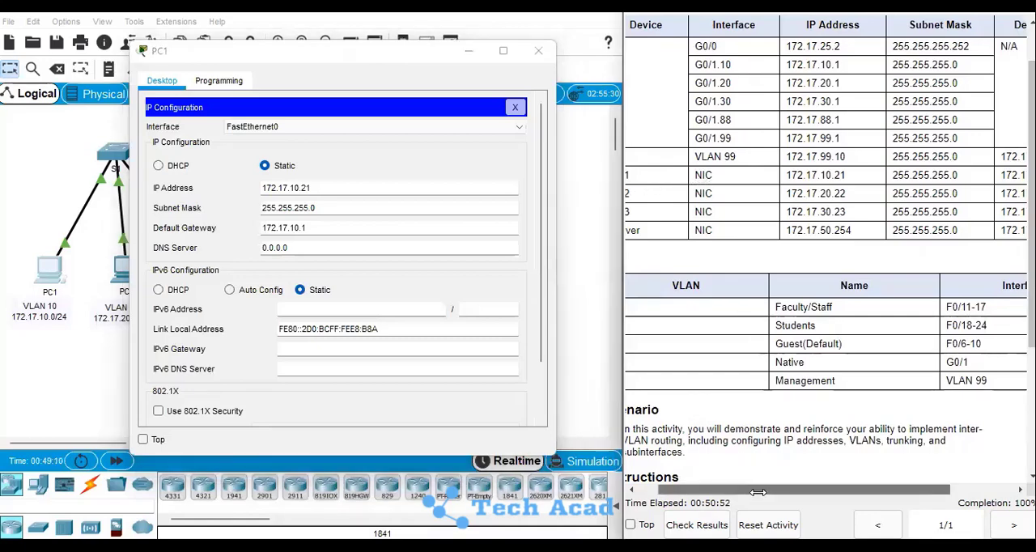
pyautogui.moveTo(758, 492); pyautogui.dragTo(738, 492)
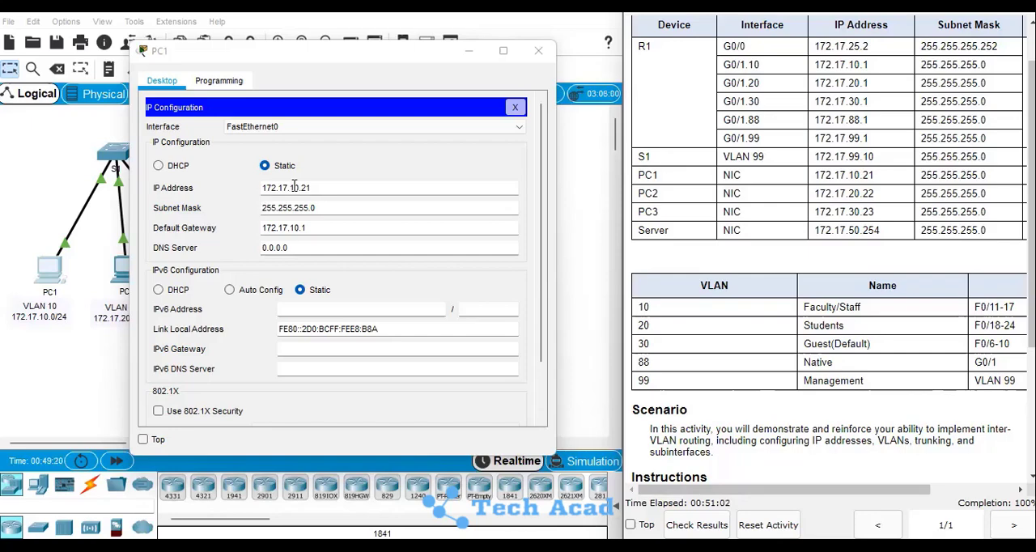
pyautogui.click(515, 108)
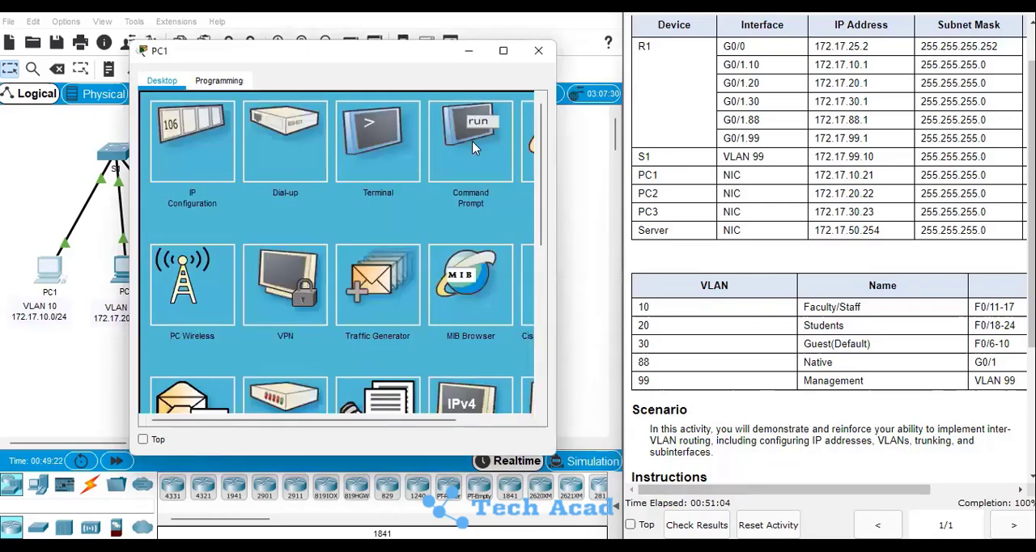
# Open PC1's Command Prompt and ping the VLAN 20 gateway on R1 at 172.17.20.1
pyautogui.click(473, 144)
pyautogui.press('Return')
pyautogui.press('Return')
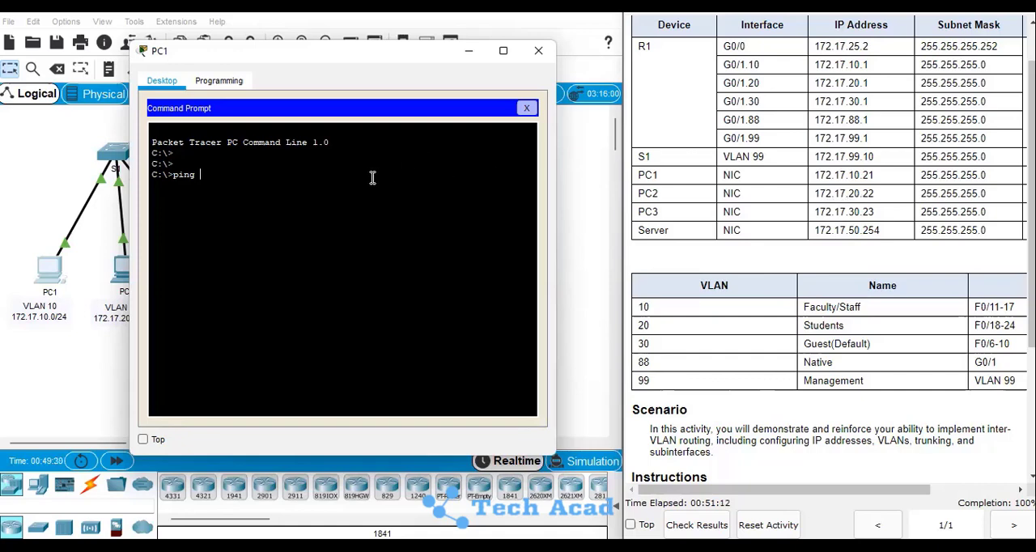
pyautogui.write('172.17.20.1')
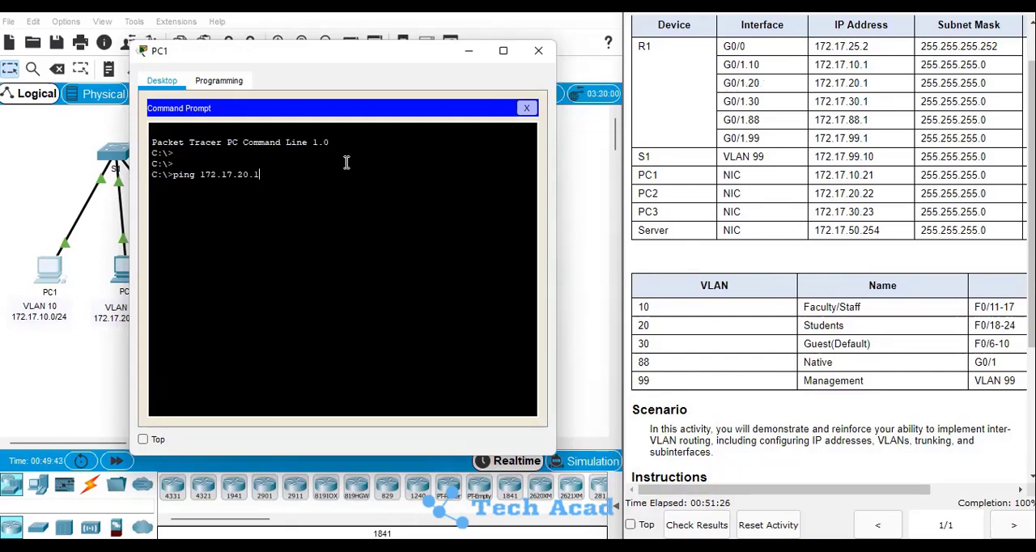
pyautogui.press('Return')
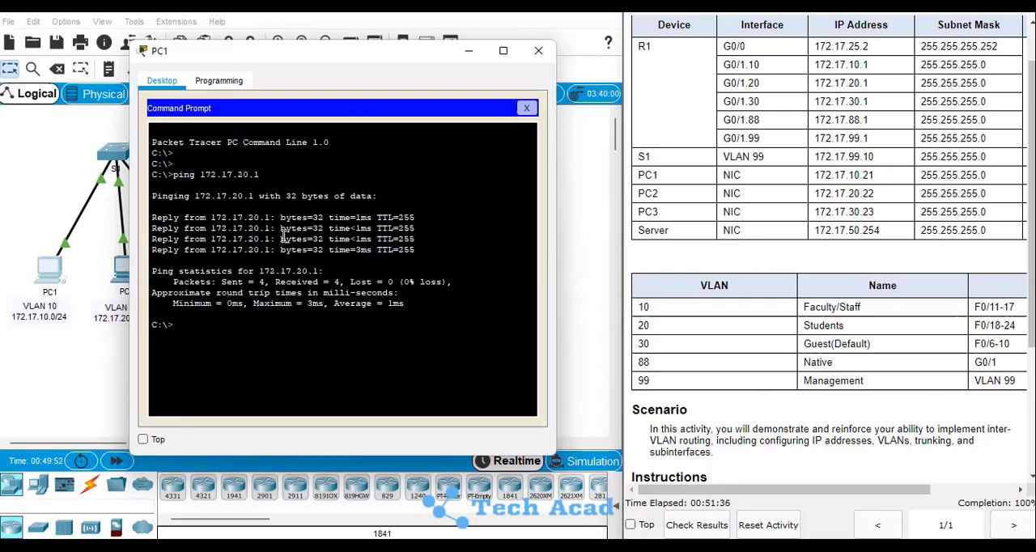
# Ping PC2 at 172.17.20.22 from PC1, running the ping twice
pyautogui.press('Return')
pyautogui.press('Up')
pyautogui.press('BackSpace')
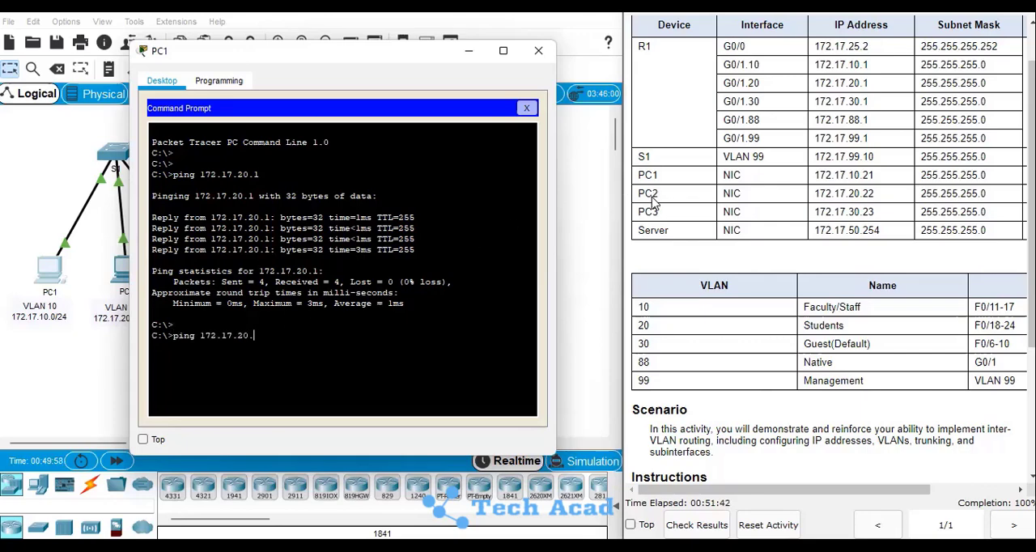
pyautogui.write('22')
pyautogui.press('Return')
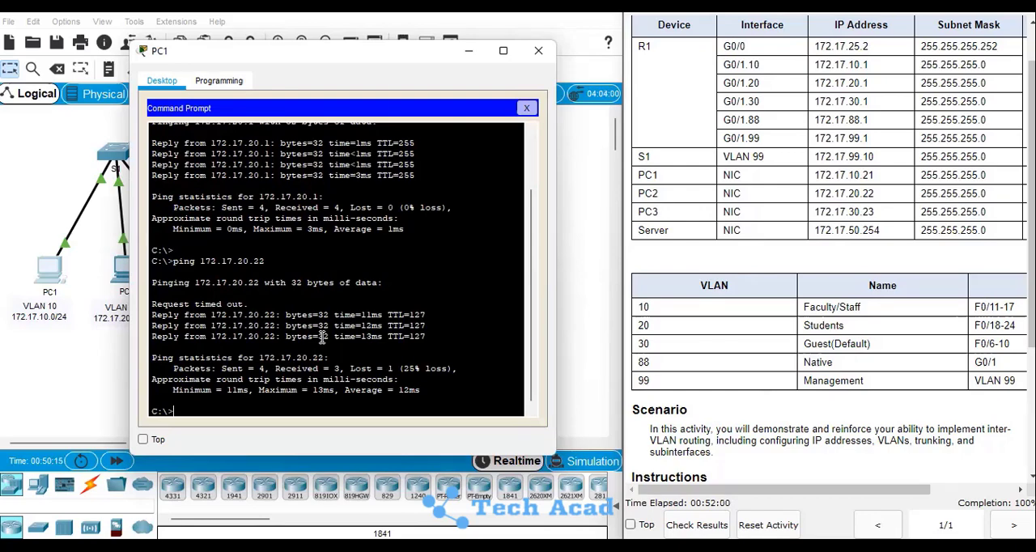
pyautogui.press('Up')
pyautogui.press('Return')
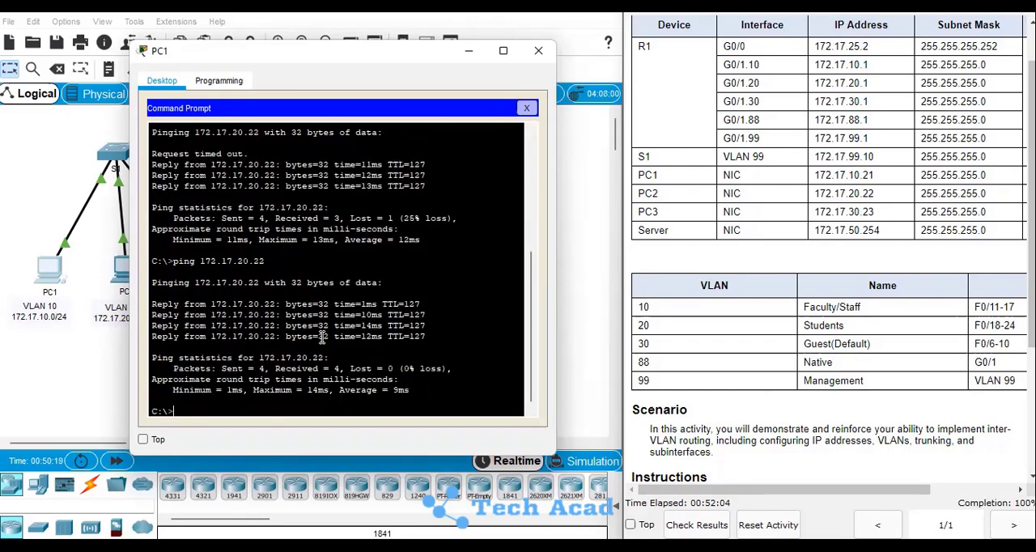
# Ping PC3 at 172.17.30.23 from PC1 and repeat the same ping once
pyautogui.press('Return')
pyautogui.write('pin')
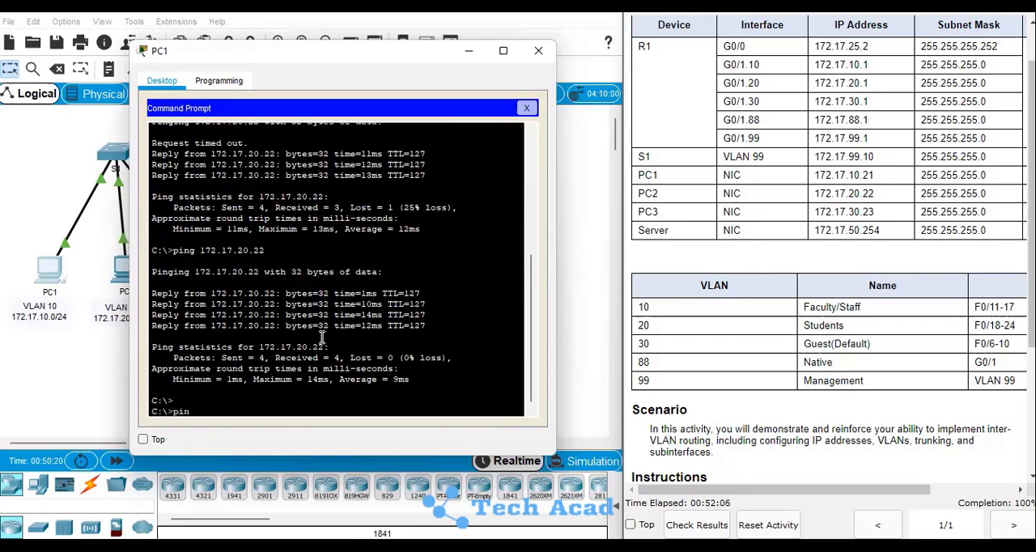
pyautogui.write('g 172.17.30.23')
pyautogui.press('Return')
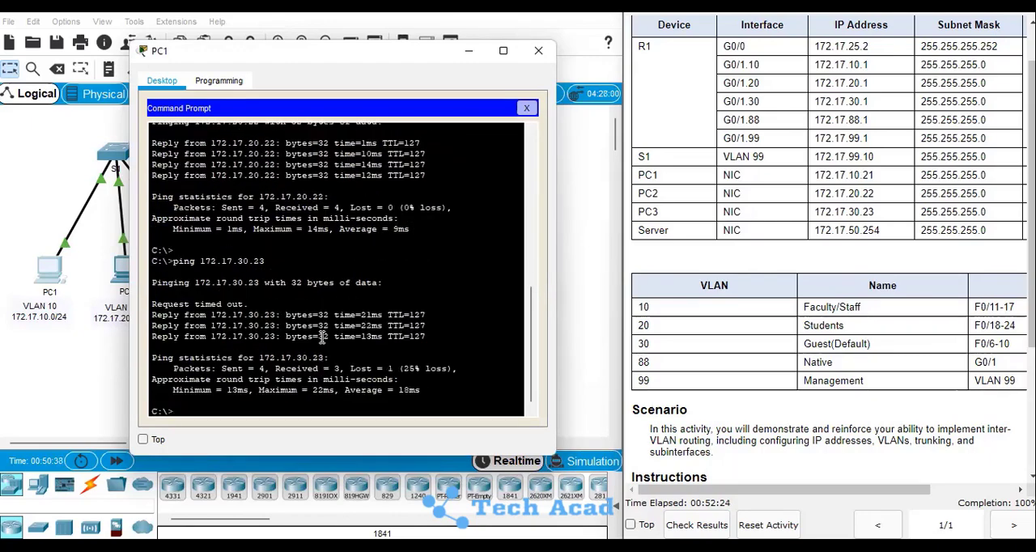
pyautogui.press('Up')
pyautogui.press('Return')
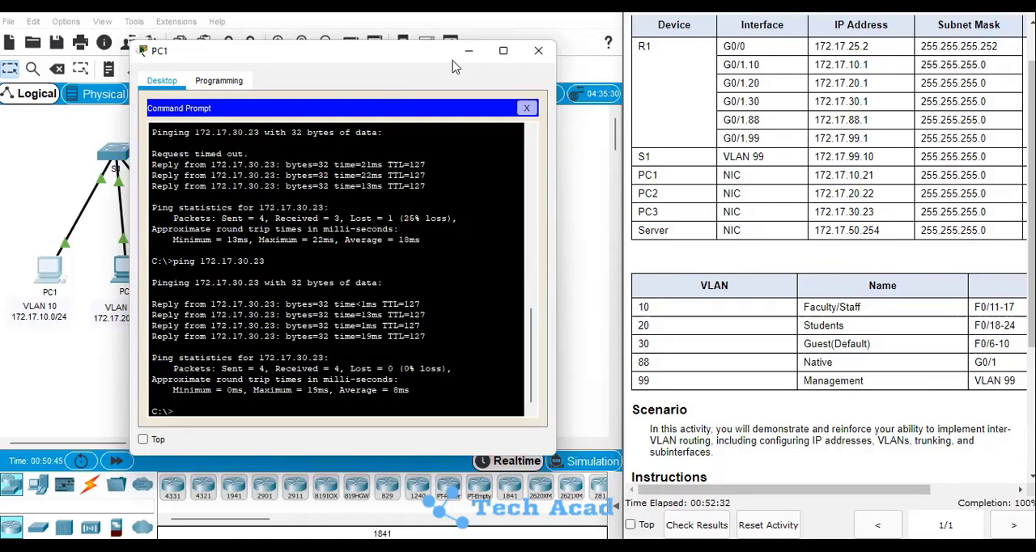
# Ping the Server at 172.17.50.254 from PC1 twice, and close PC1's Command Prompt and device window
pyautogui.moveTo(396, 49); pyautogui.dragTo(840, 68)
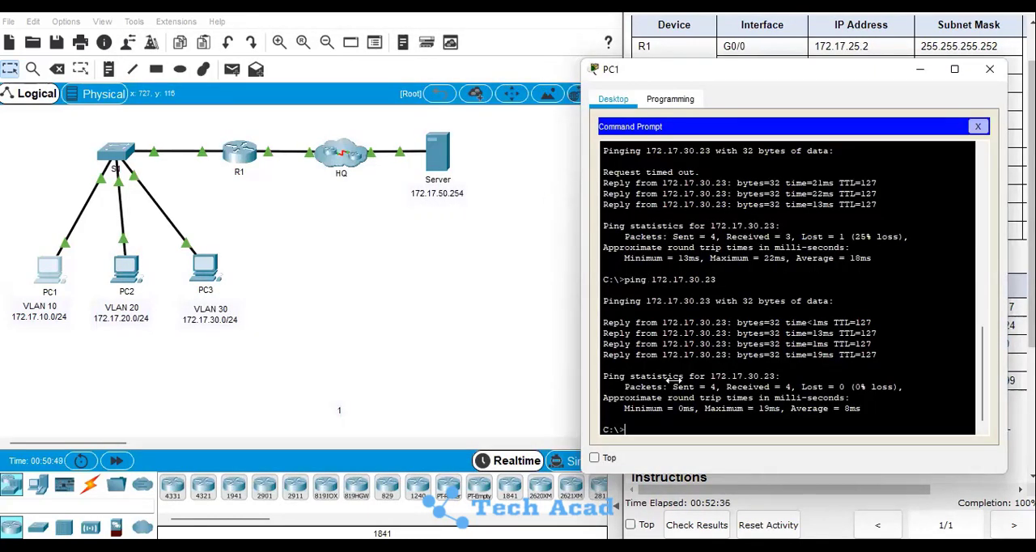
pyautogui.write('ping 172.17.50.2')
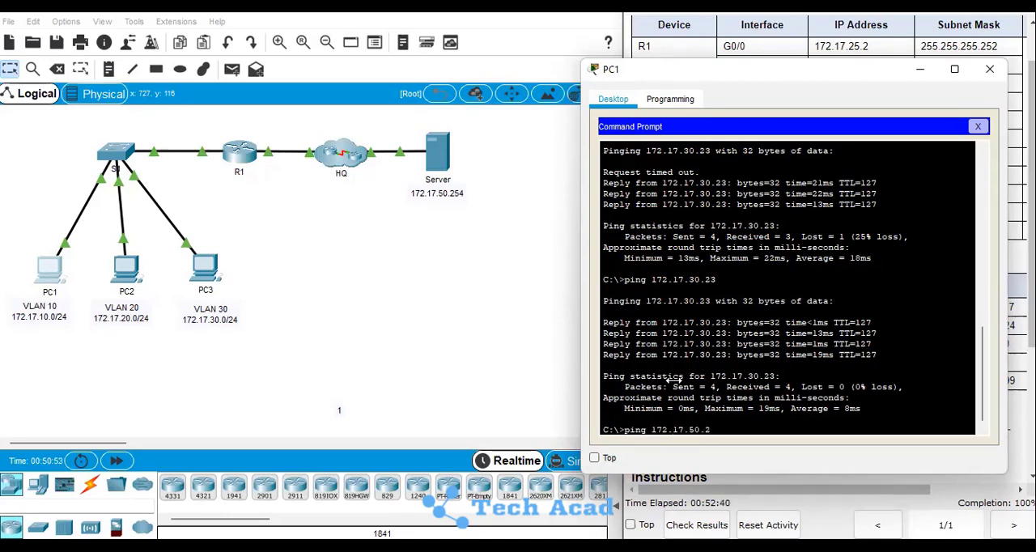
pyautogui.write('54')
pyautogui.press('Return')
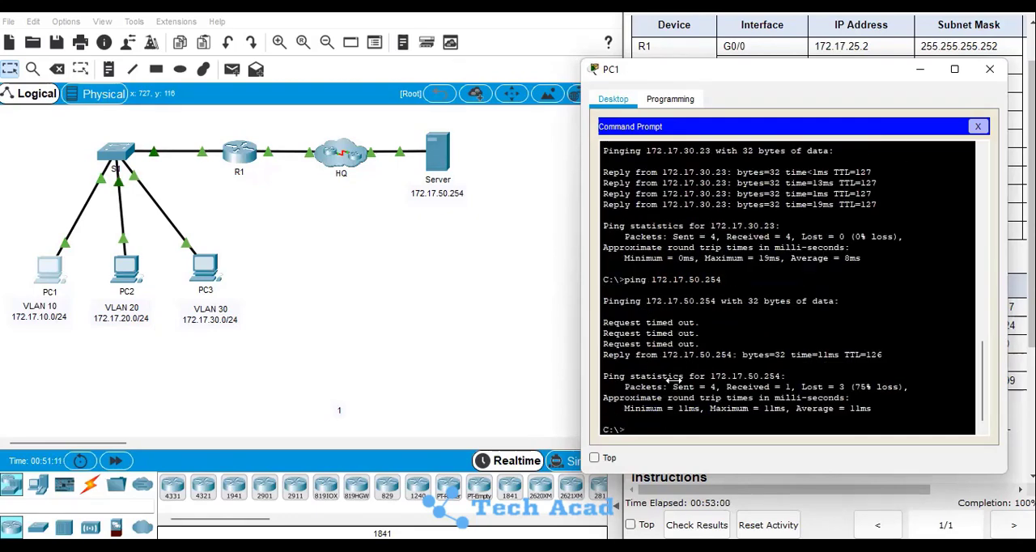
pyautogui.press('Up')
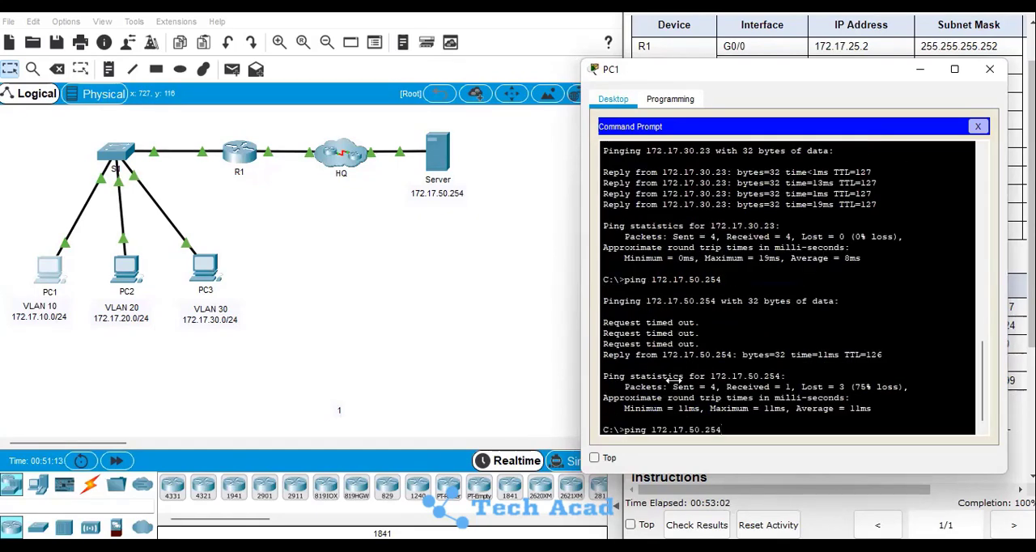
pyautogui.press('Return')
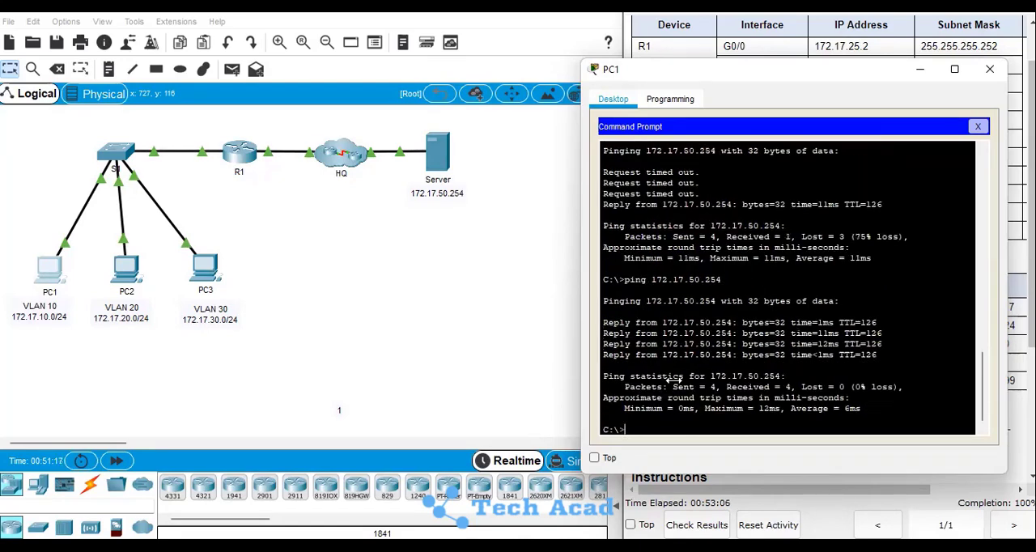
pyautogui.press('Return')
pyautogui.press('Return')
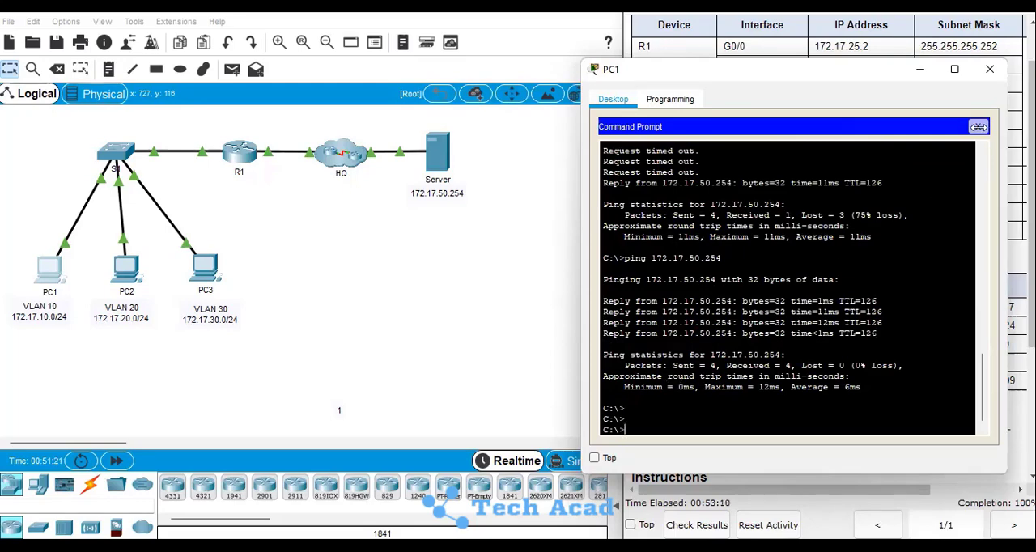
pyautogui.click(978, 126)
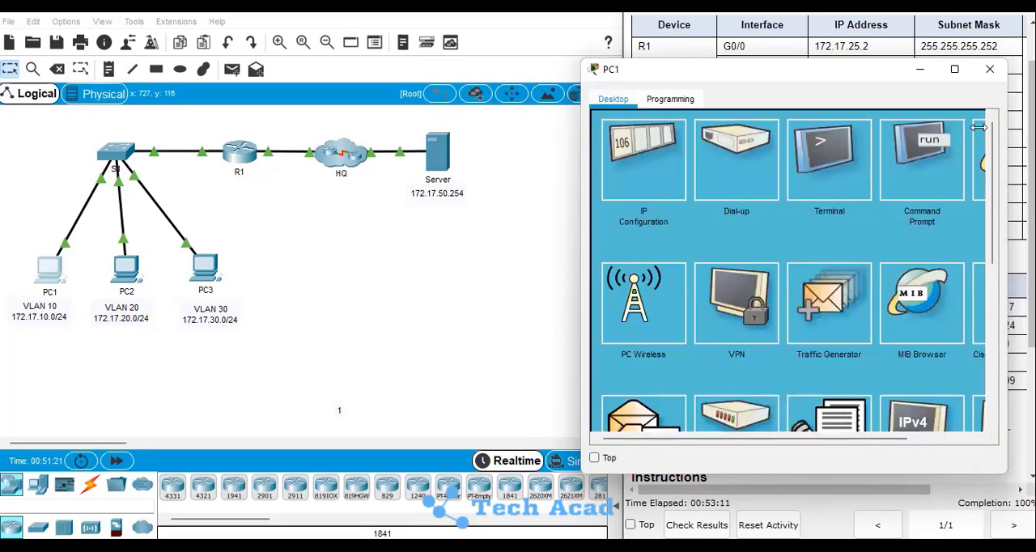
pyautogui.click(990, 72)
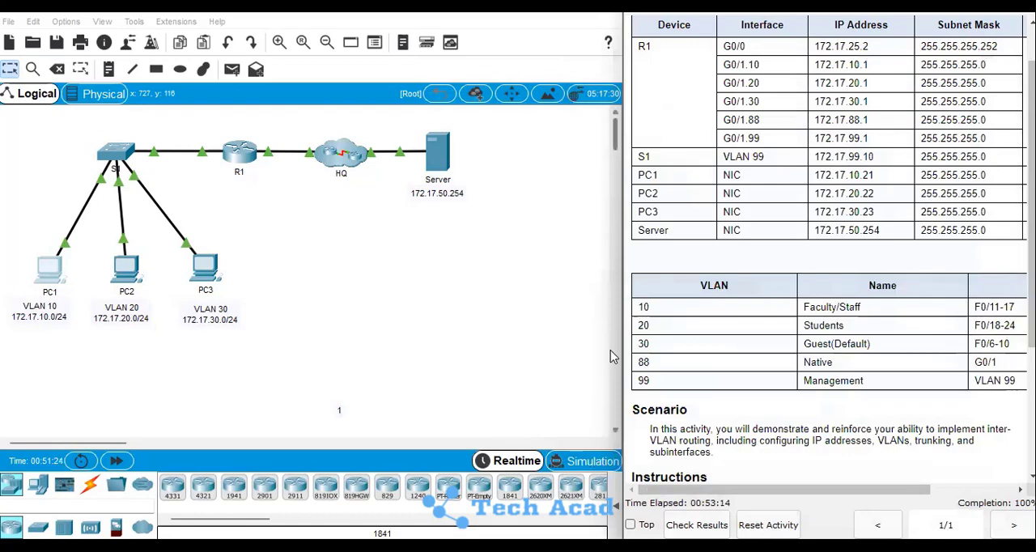